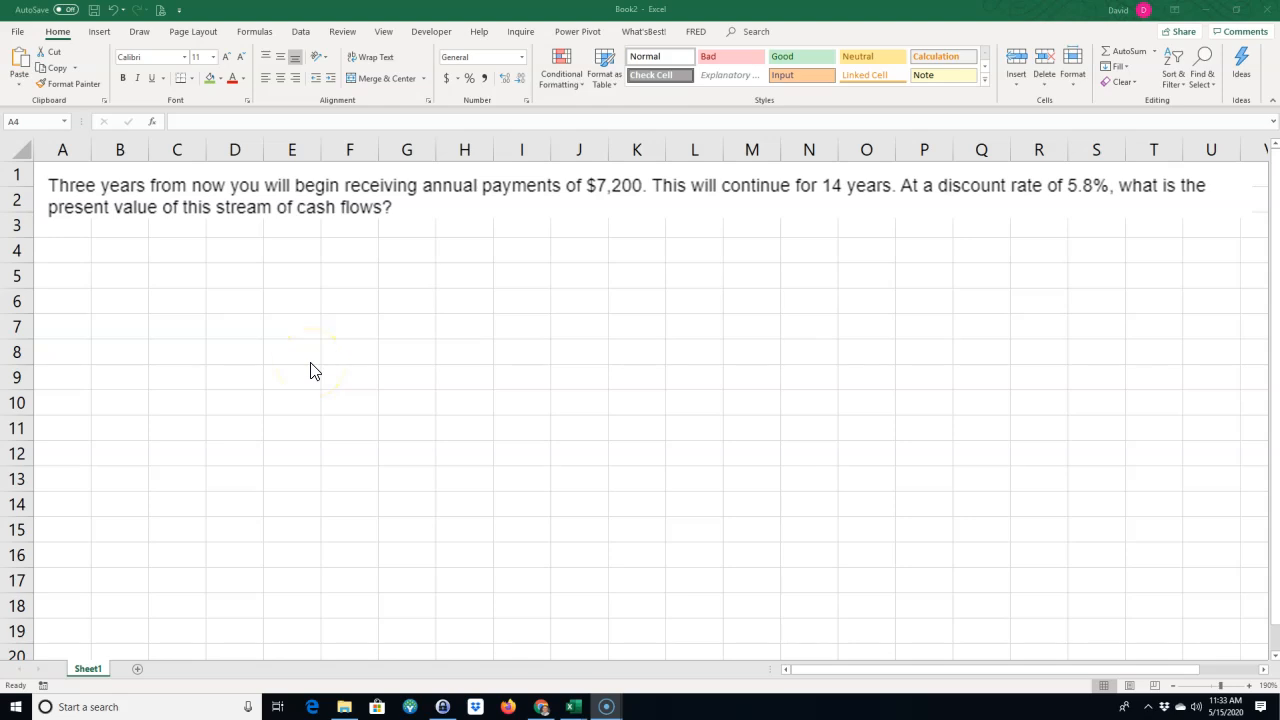
Enter the heading "Given:" in cell A4 and format it bold and underlined.
left_click(66, 260)
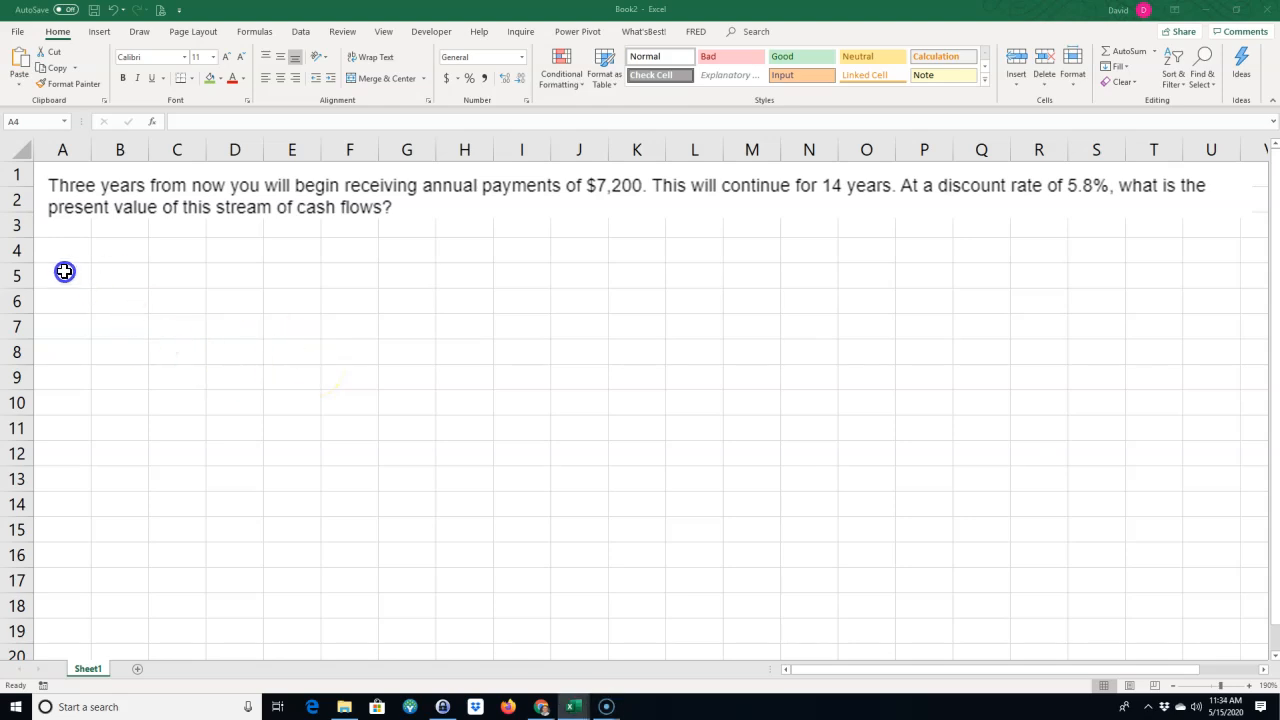
type("Given:")
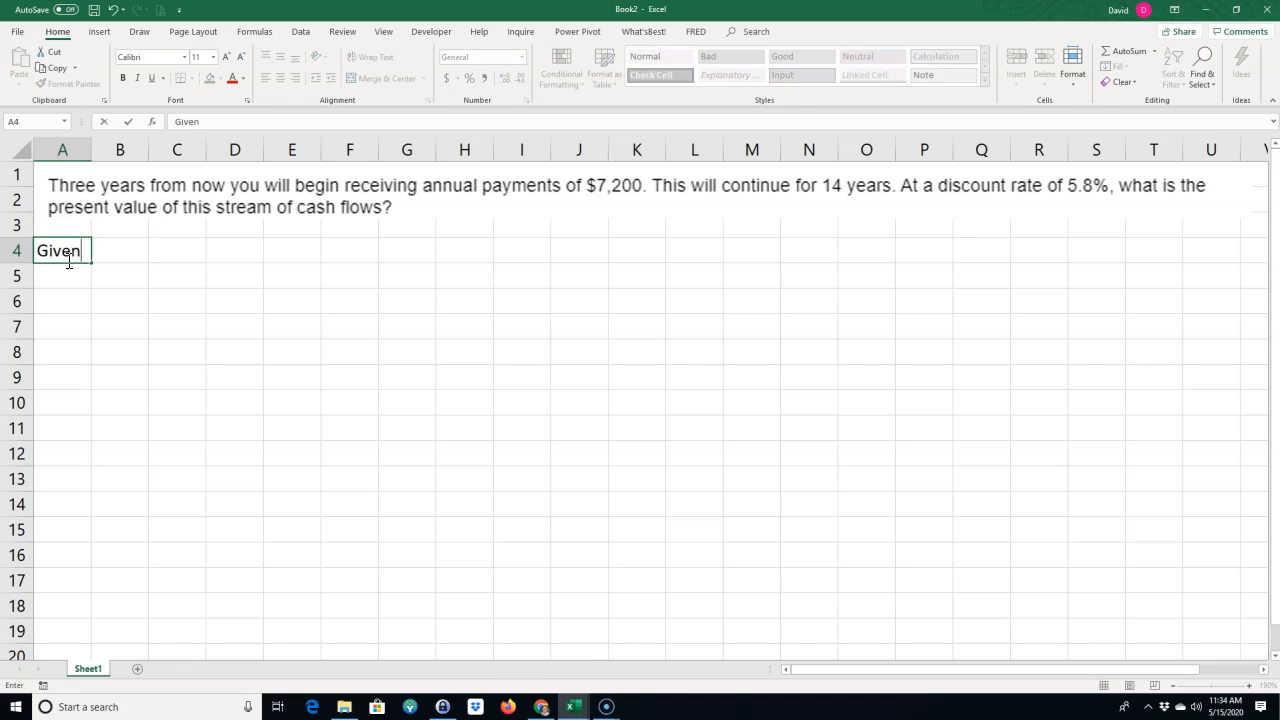
key("Return")
left_click(55, 250)
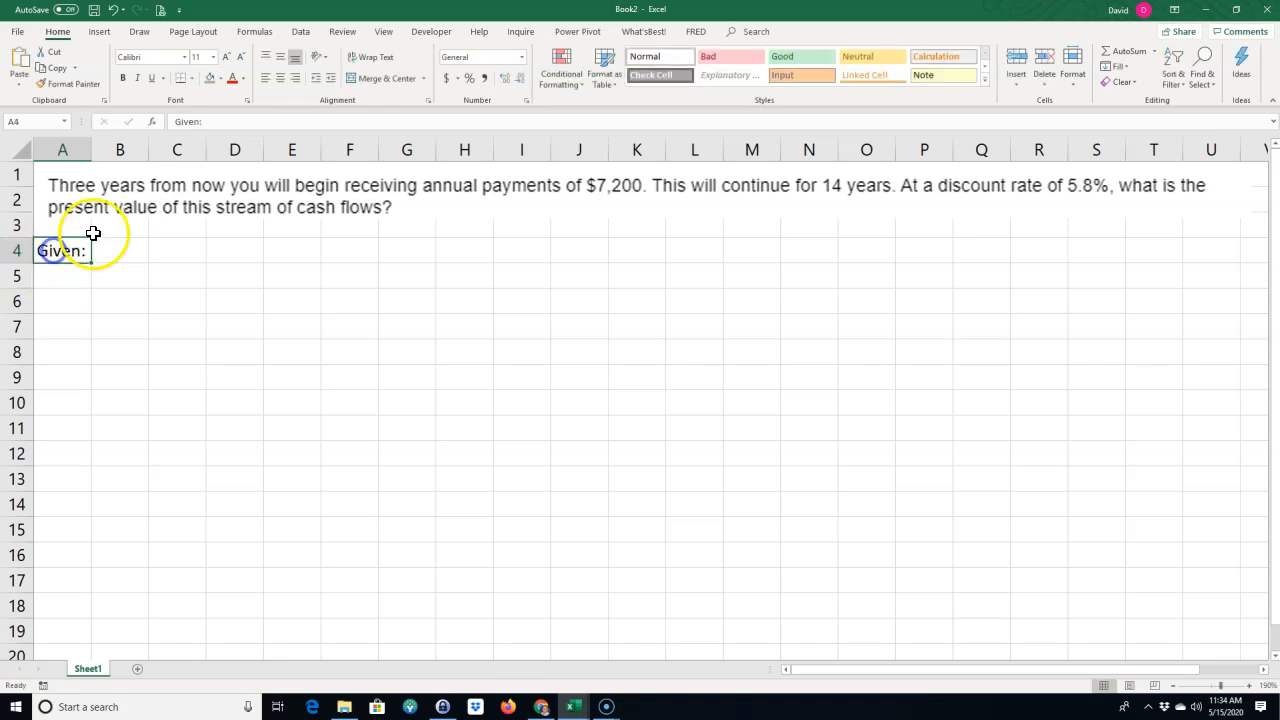
left_click(123, 78)
left_click(151, 78)
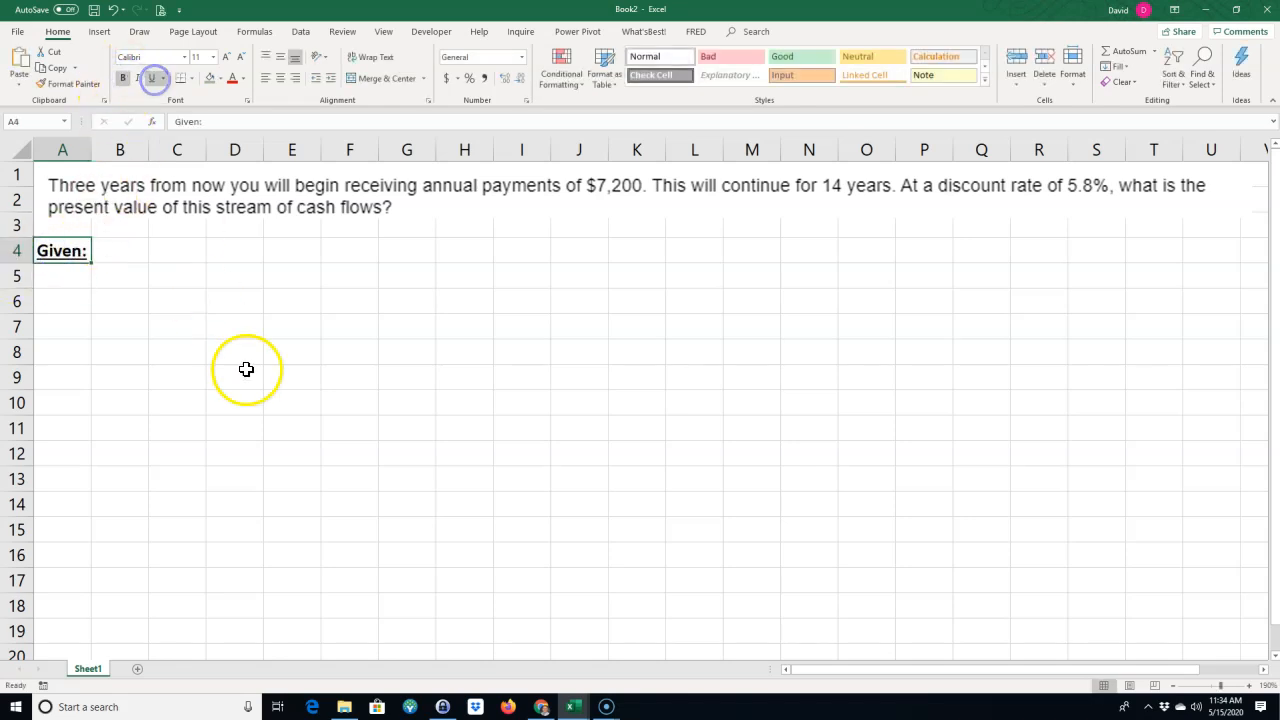
left_click(246, 371)
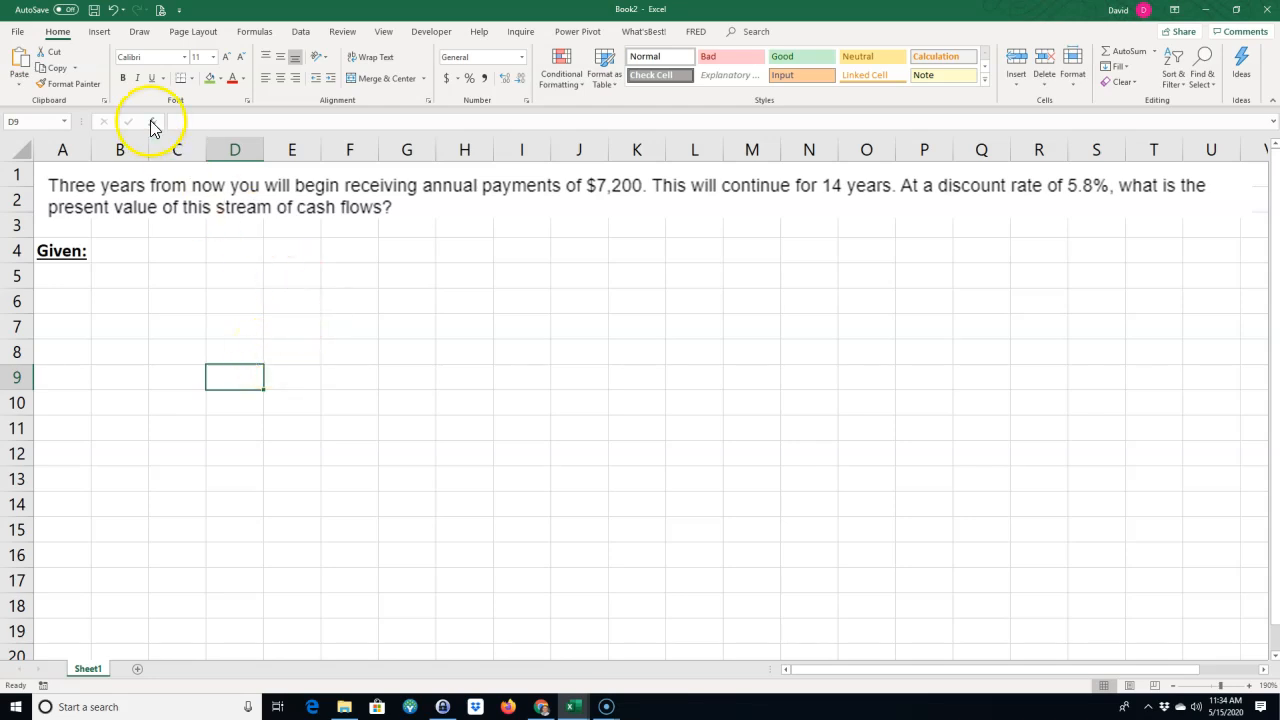
Draw a solid-line timeline frame with borders under B6:R6, down the left edge of B7:B9, and a tick on the left edge of E6.
left_click(190, 78)
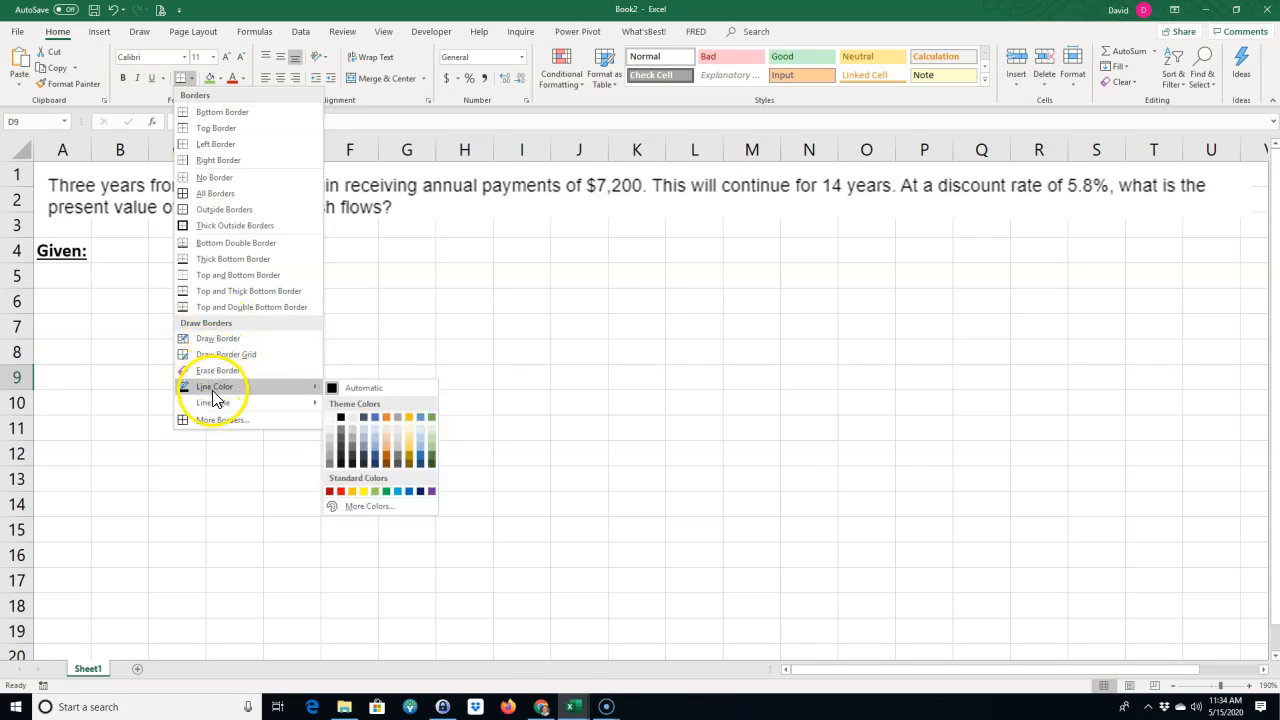
mouse_move(214, 404)
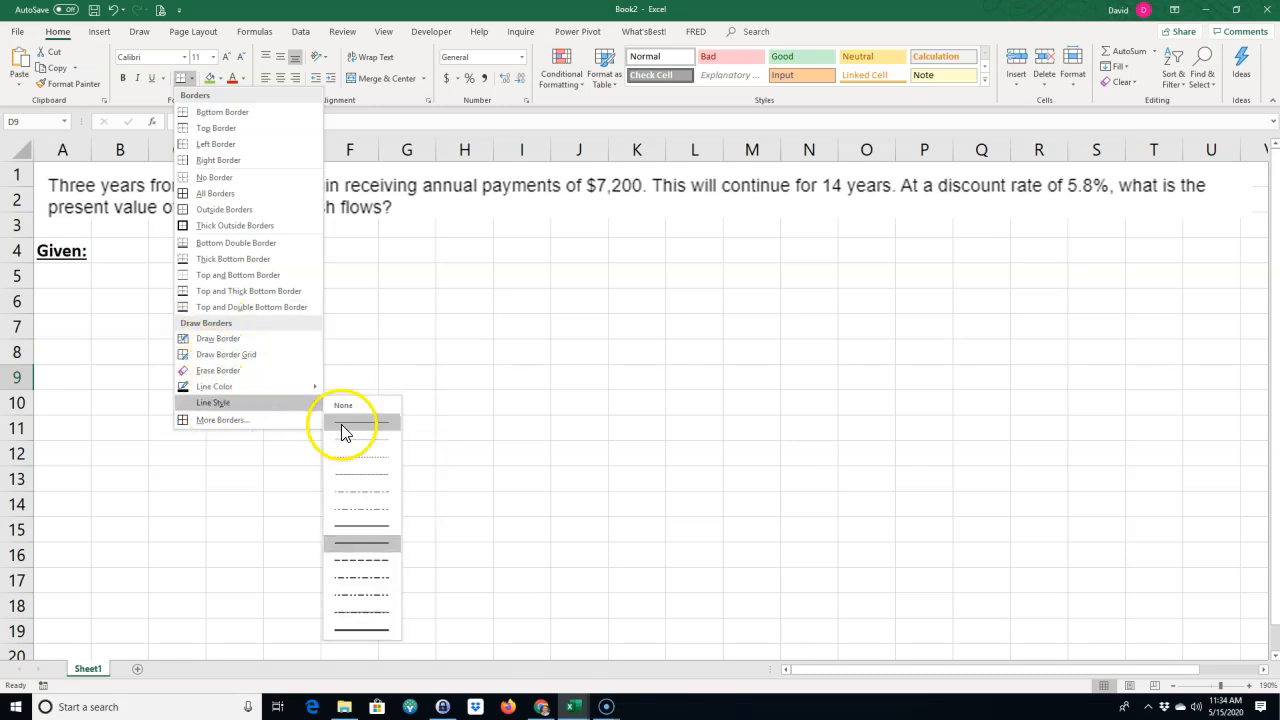
left_click(371, 540)
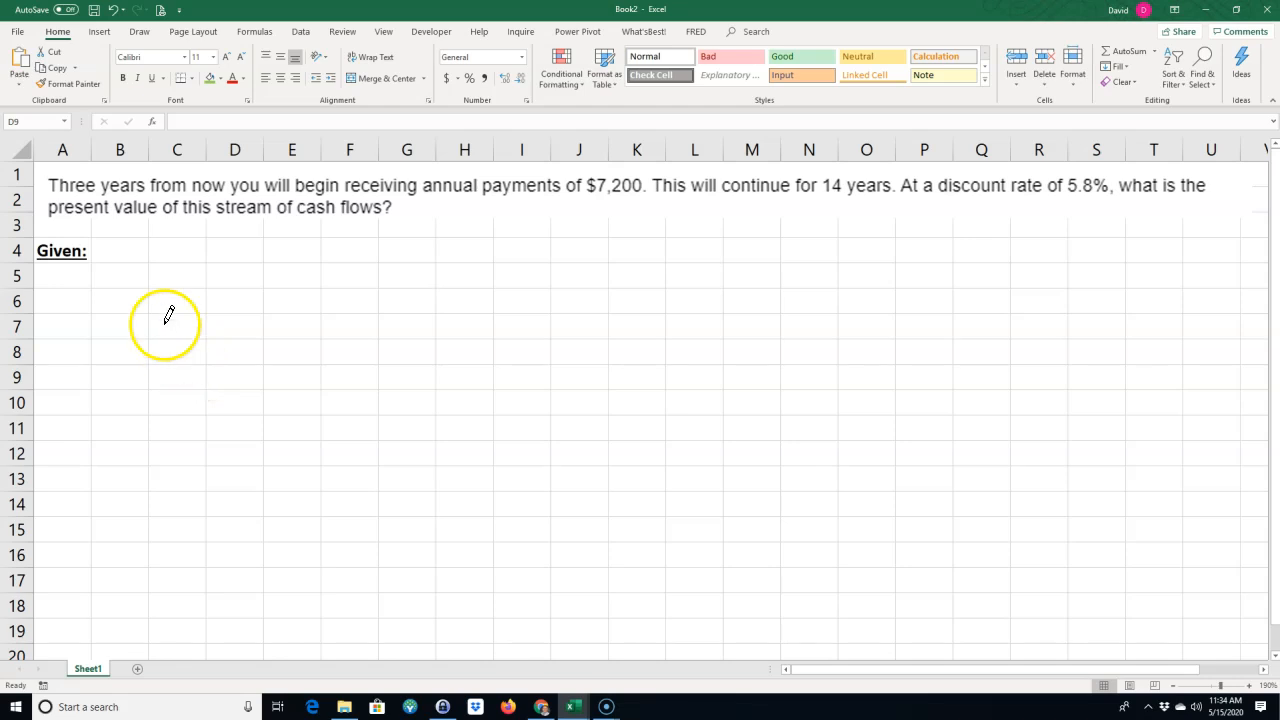
mouse_move(117, 313)
left_mouse_down()
mouse_move(223, 313)
mouse_move(266, 291)
left_mouse_up()
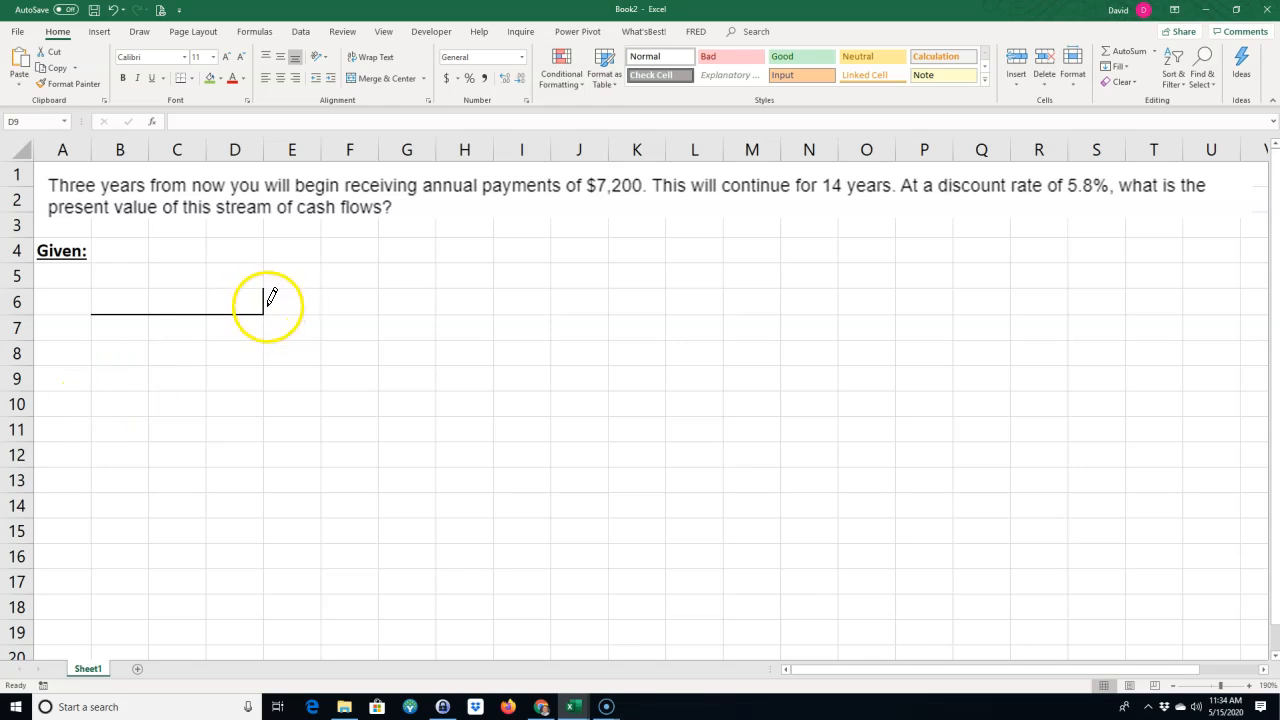
mouse_move(298, 308)
left_mouse_down()
mouse_move(586, 314)
mouse_move(780, 297)
mouse_move(1036, 310)
left_mouse_up()
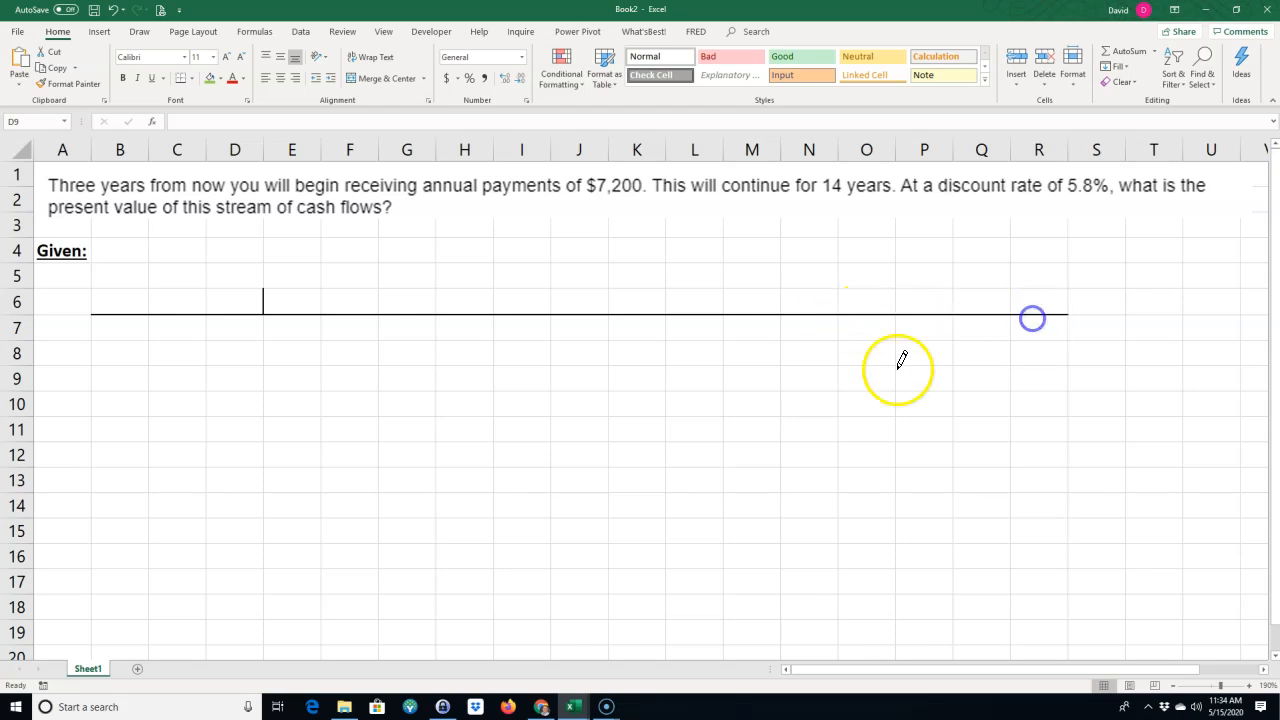
left_click_drag(97, 327, 91, 357)
left_click(91, 380)
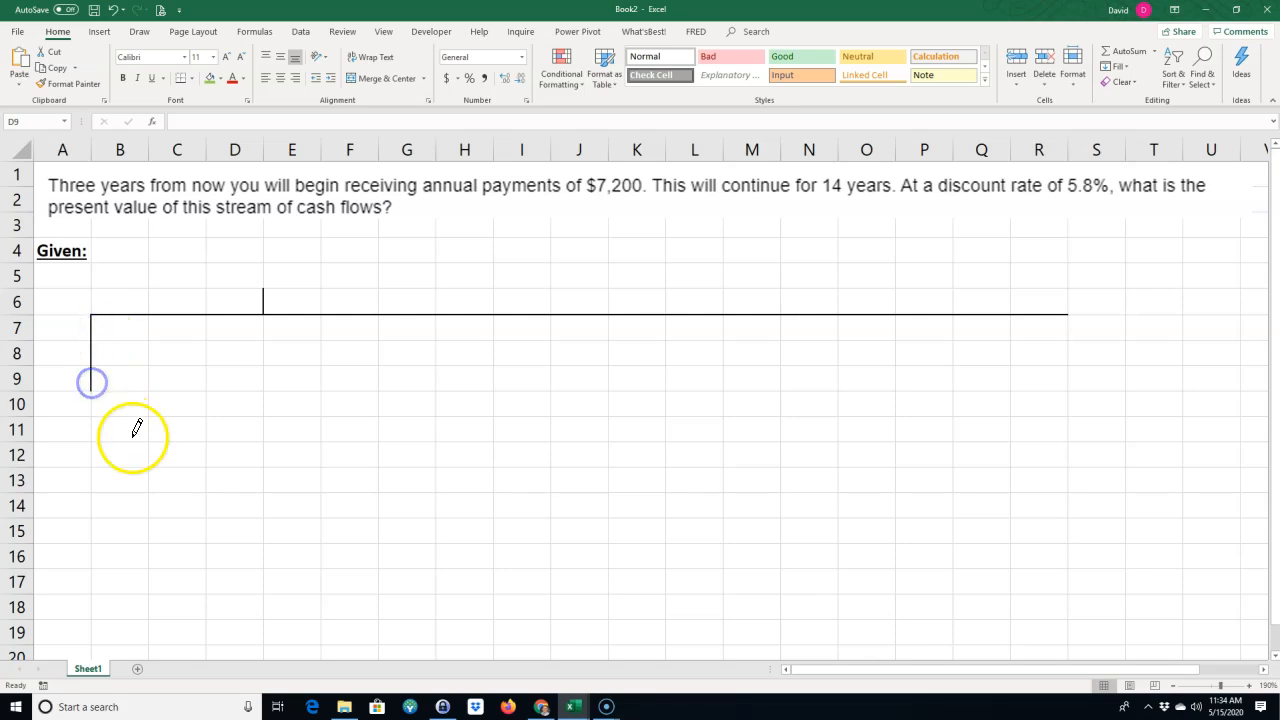
Draw vertical border ticks on the left edges of cells F6 through R6 along the timeline.
left_click(321, 300)
left_click(378, 300)
left_click(437, 300)
left_click(500, 298)
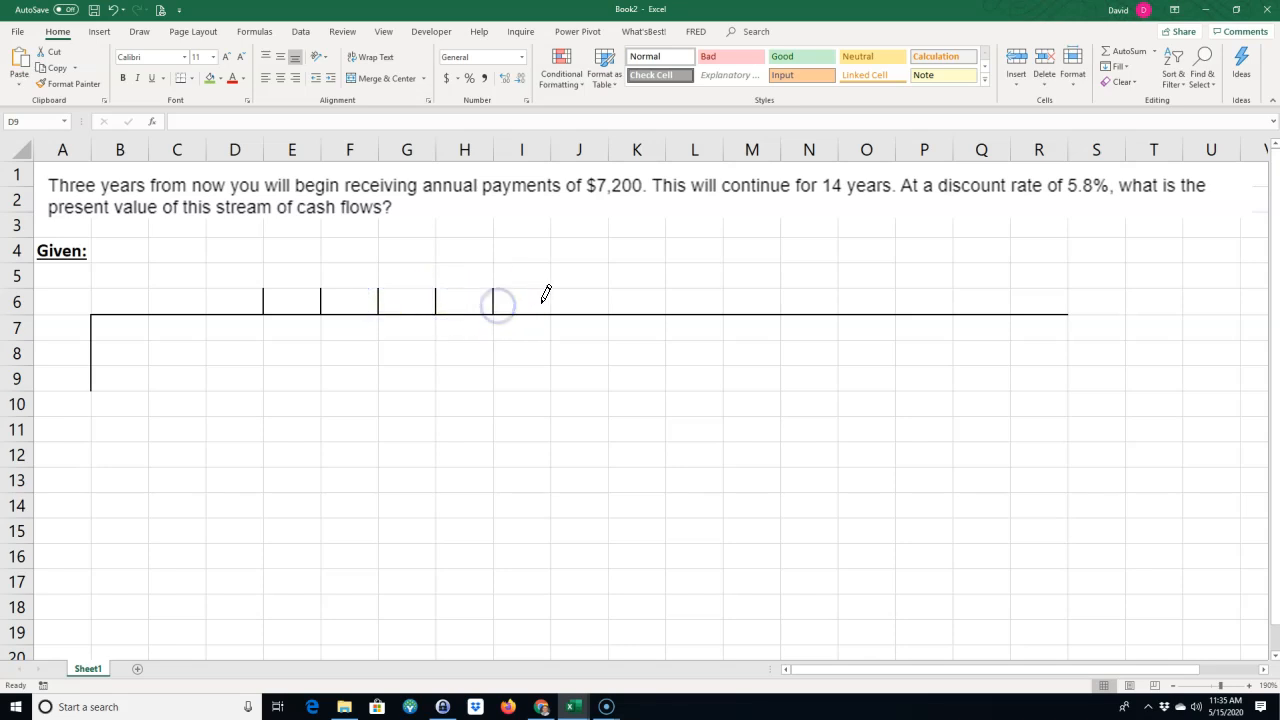
left_click(551, 300)
left_click(609, 300)
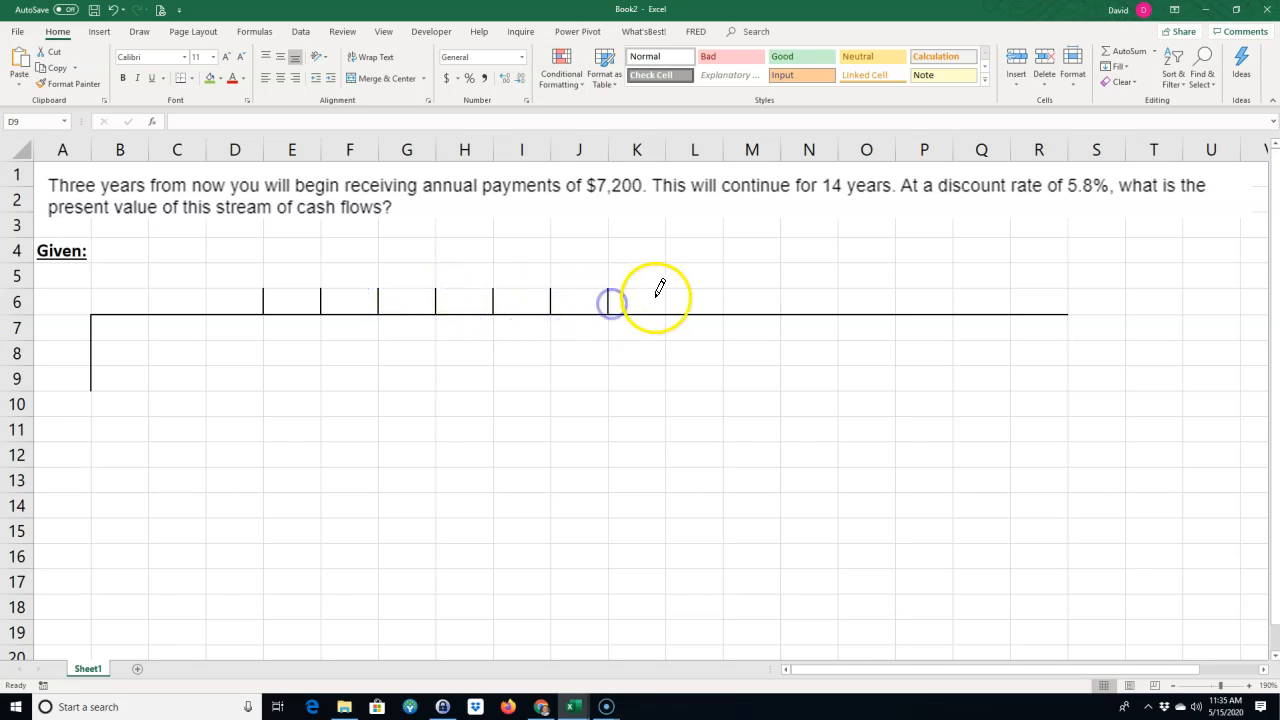
left_click(666, 300)
left_click(723, 300)
left_click(781, 300)
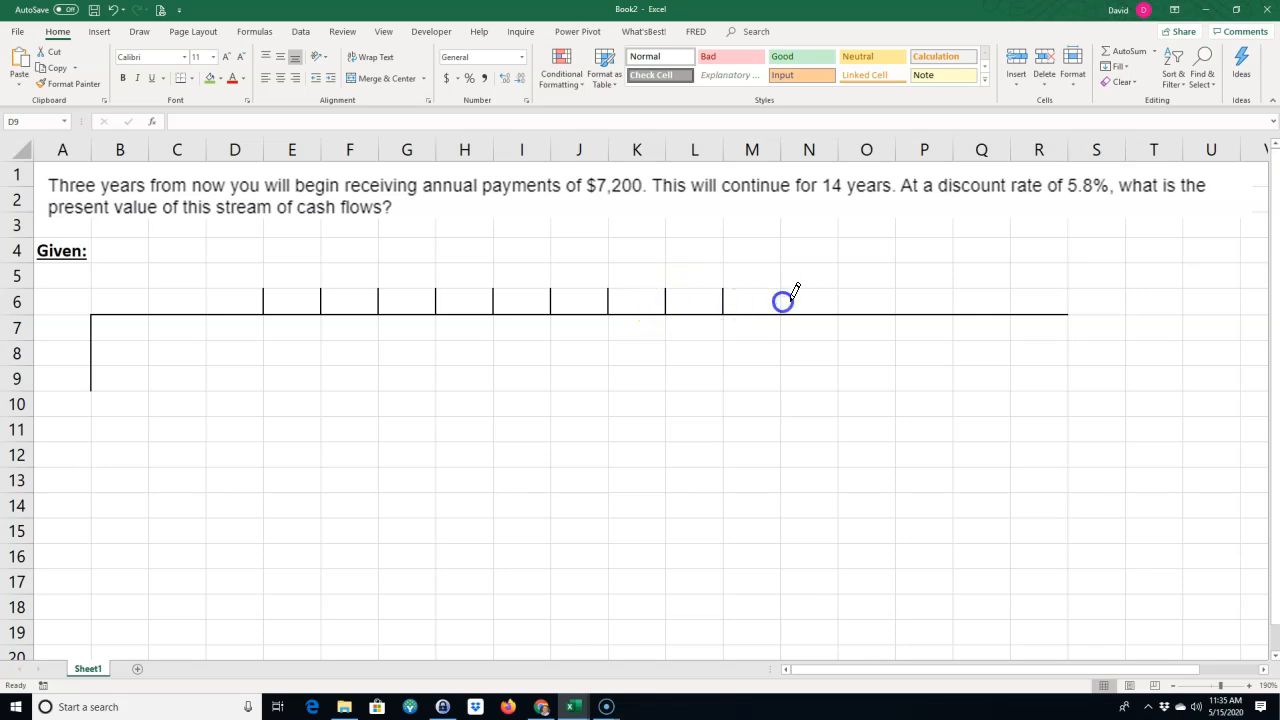
left_click(838, 300)
left_click(896, 300)
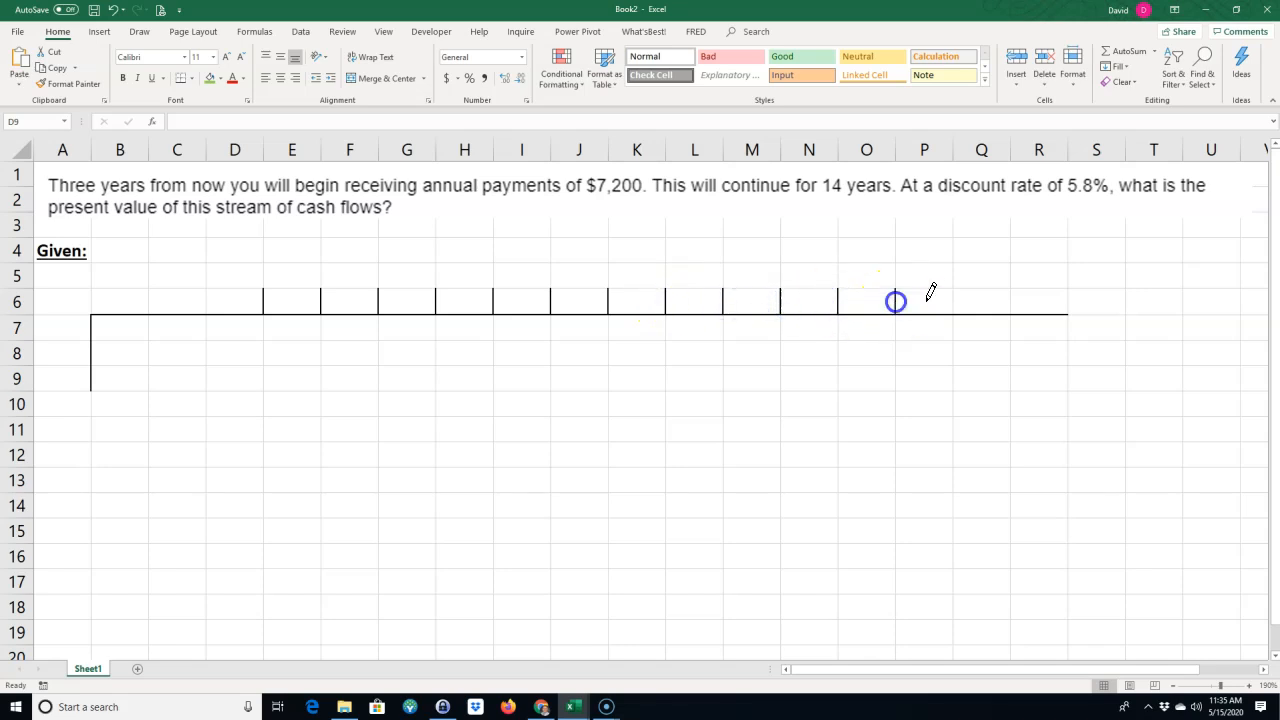
left_click(953, 300)
left_click(1010, 300)
left_click(1066, 297)
key("ctrl+z")
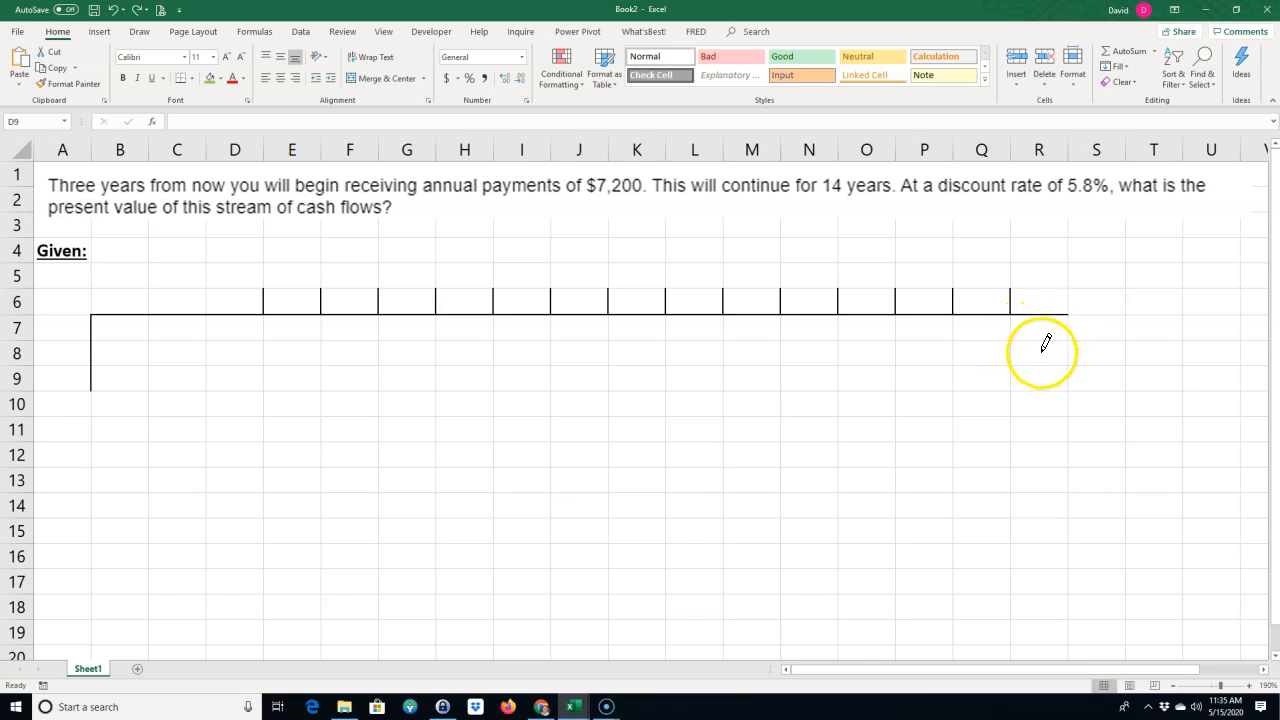
left_click(1068, 300)
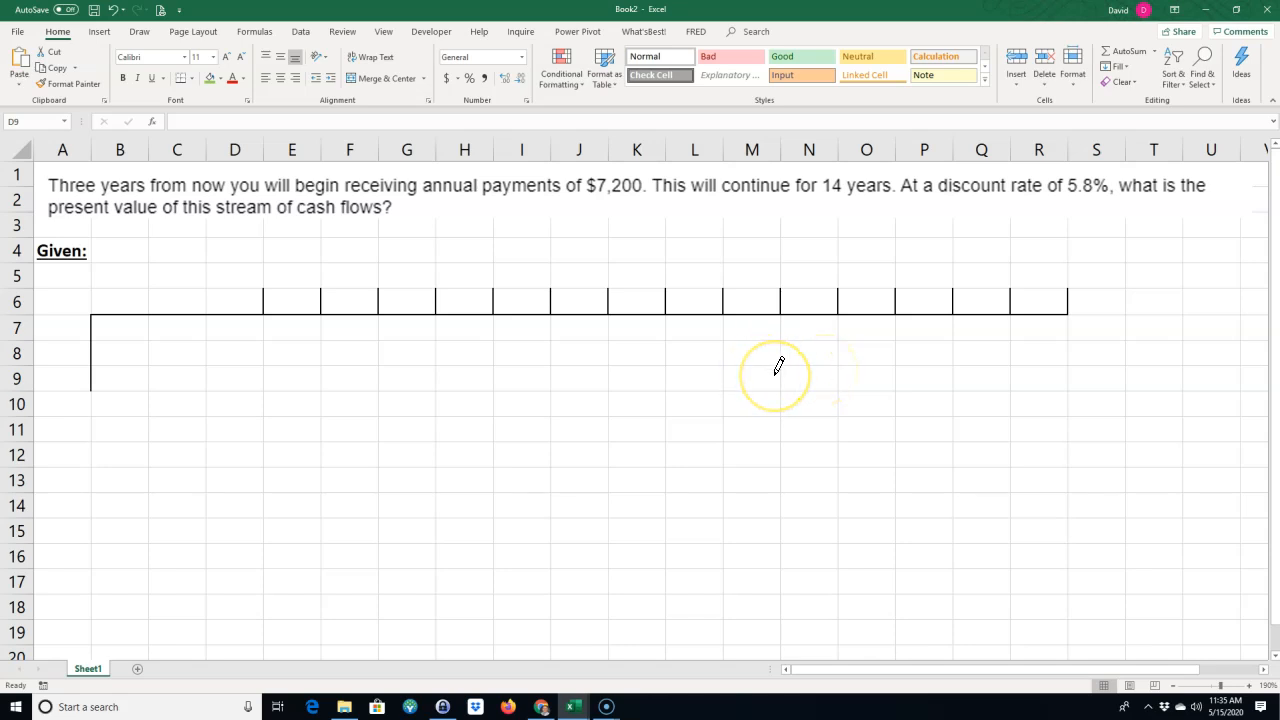
key("ctrl+z")
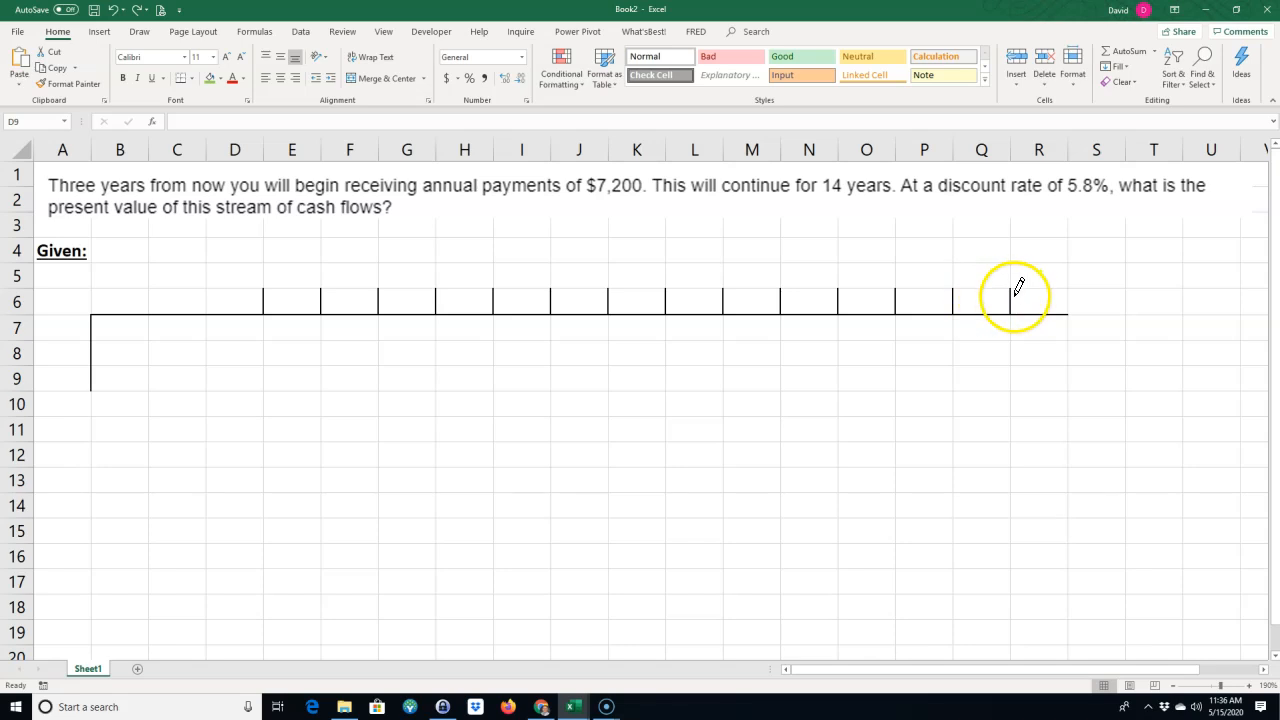
left_click(1070, 298)
key("ctrl+z")
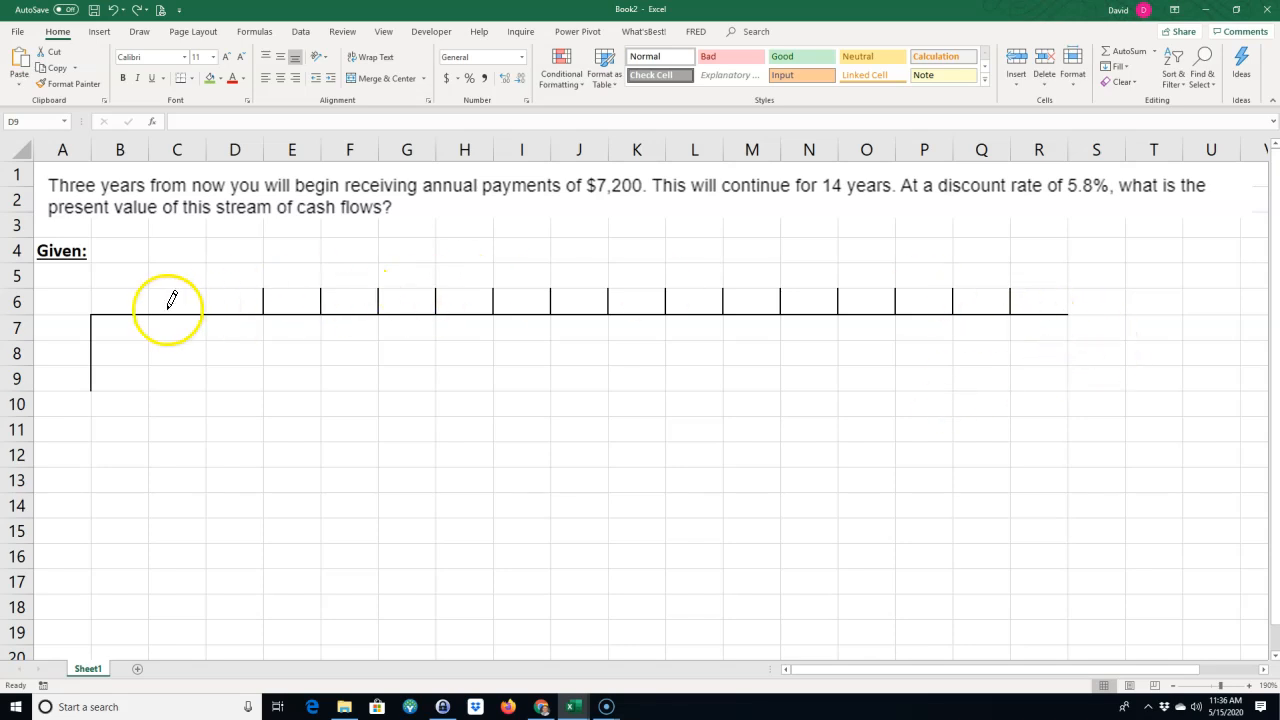
Stop drawing borders and number the timeline periods from 0 in A7, extending the 1, 2 series to 17 in R7.
key("Escape")
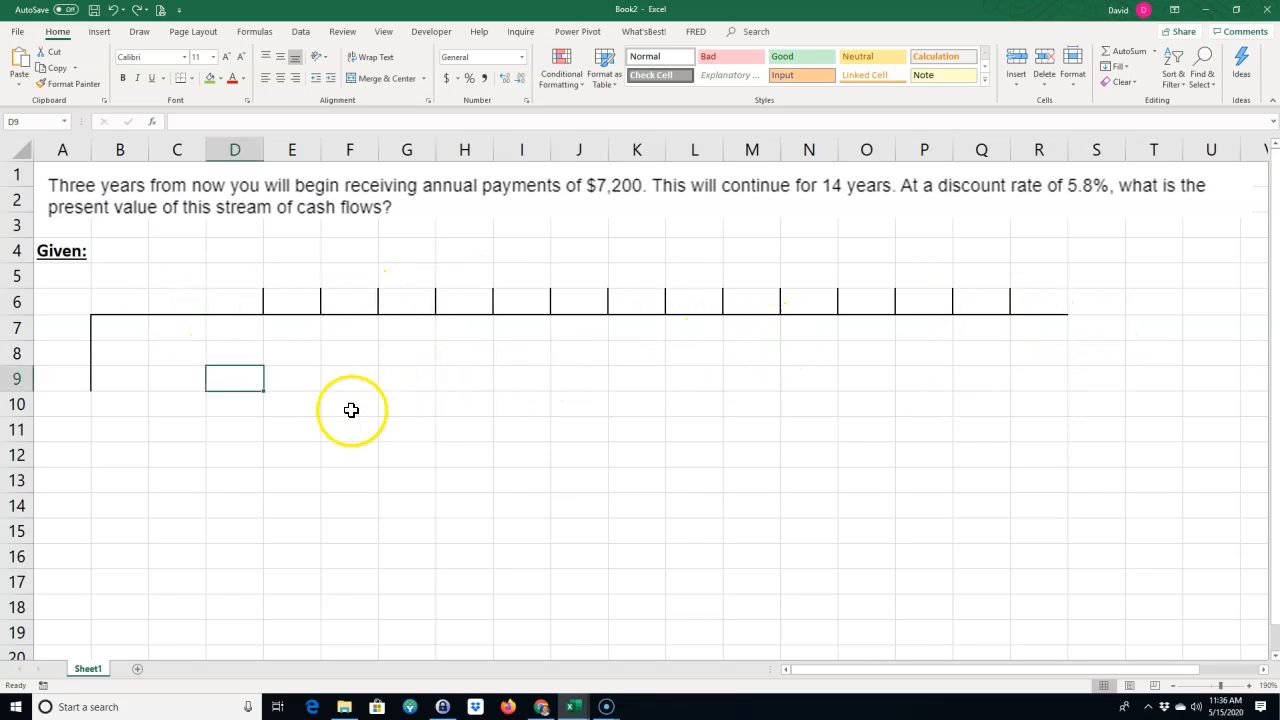
left_click(57, 333)
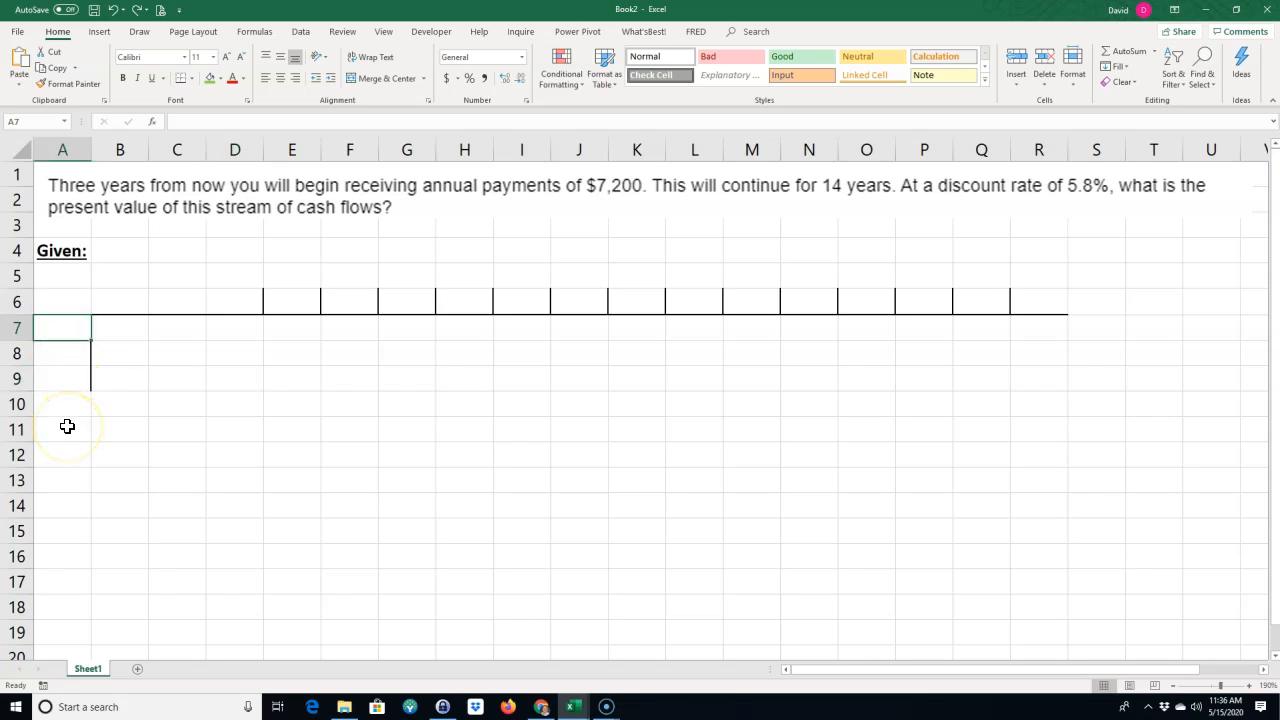
type("0")
key("Tab")
type("1")
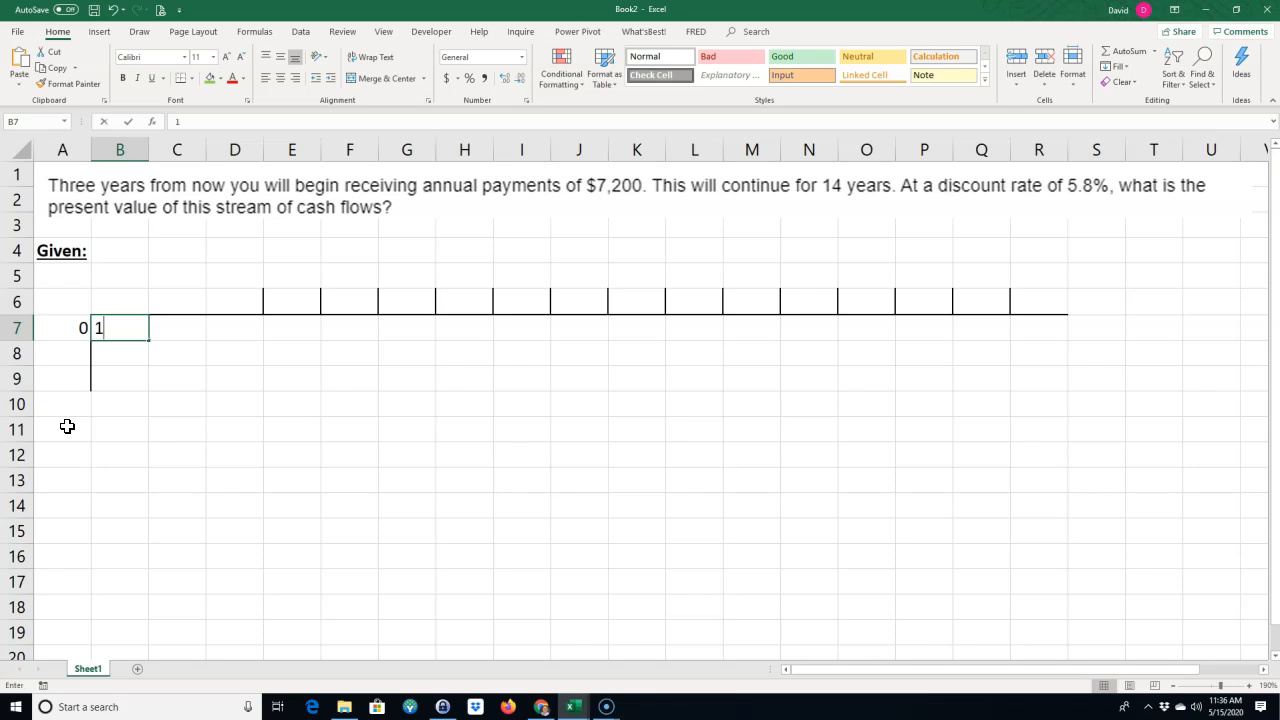
key("Tab")
type("2")
key("Tab")
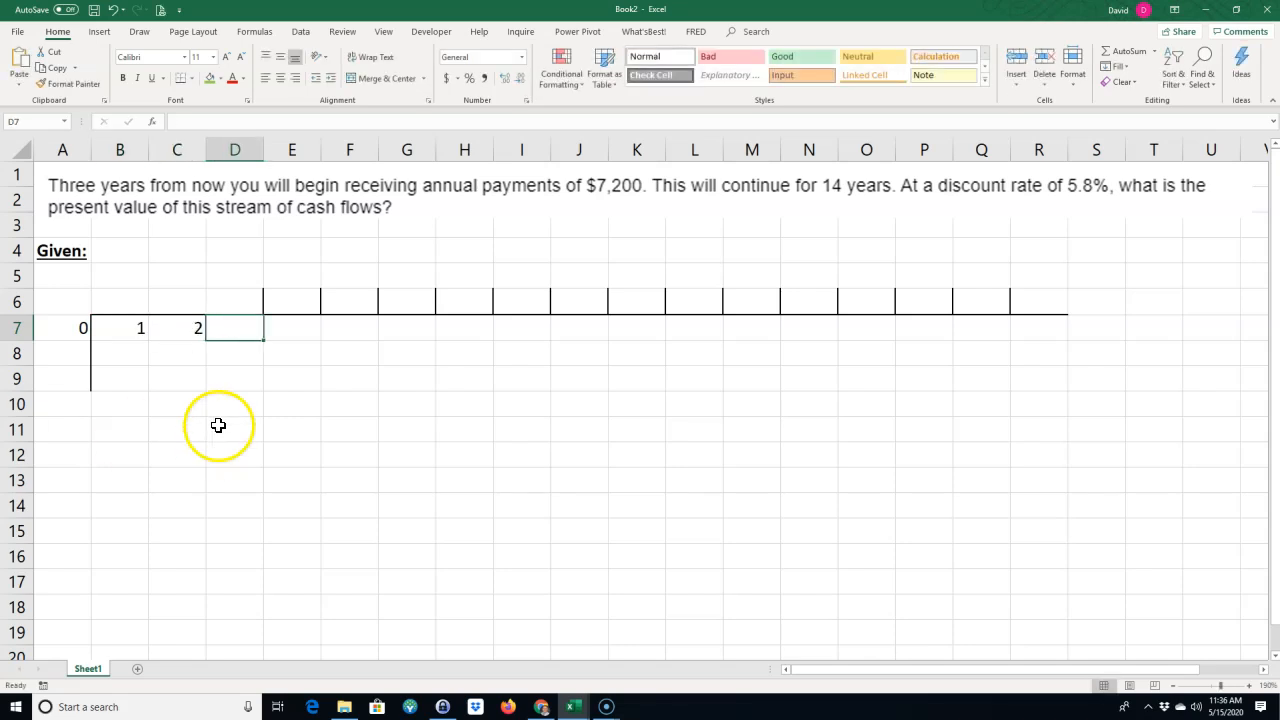
left_click_drag(137, 331, 1056, 354)
left_click(814, 477)
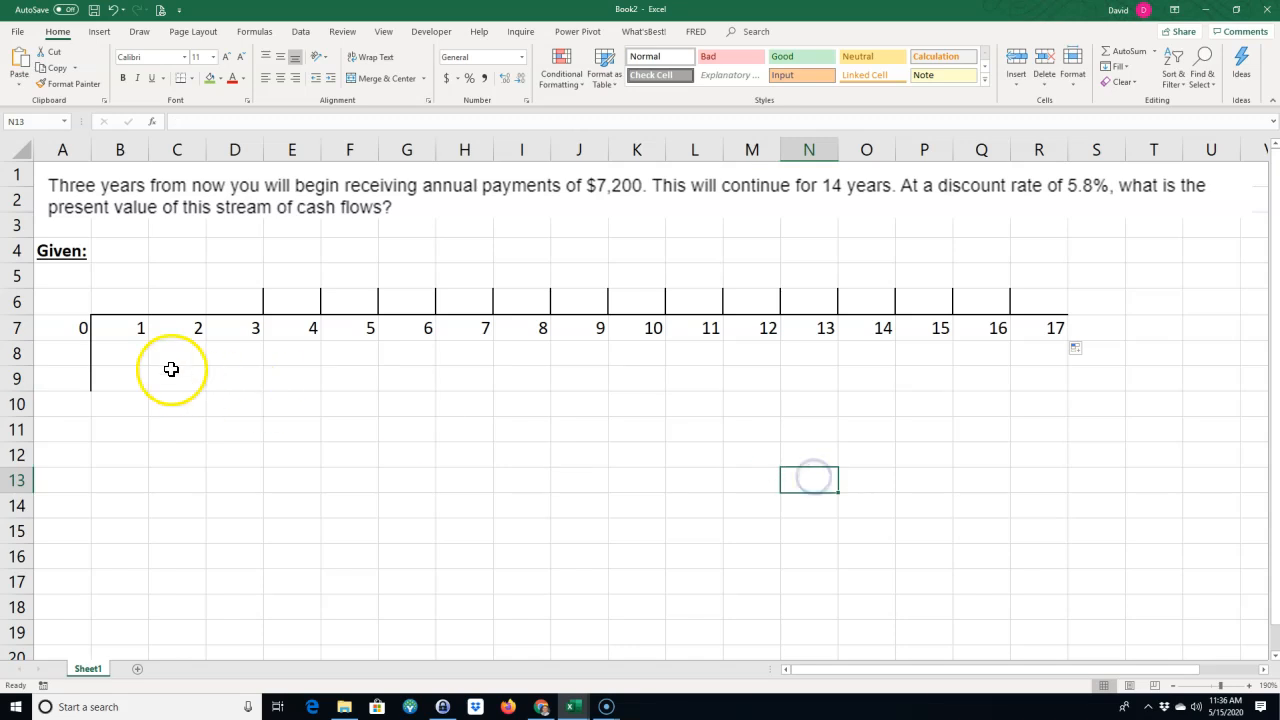
left_click(124, 330)
left_click(176, 328)
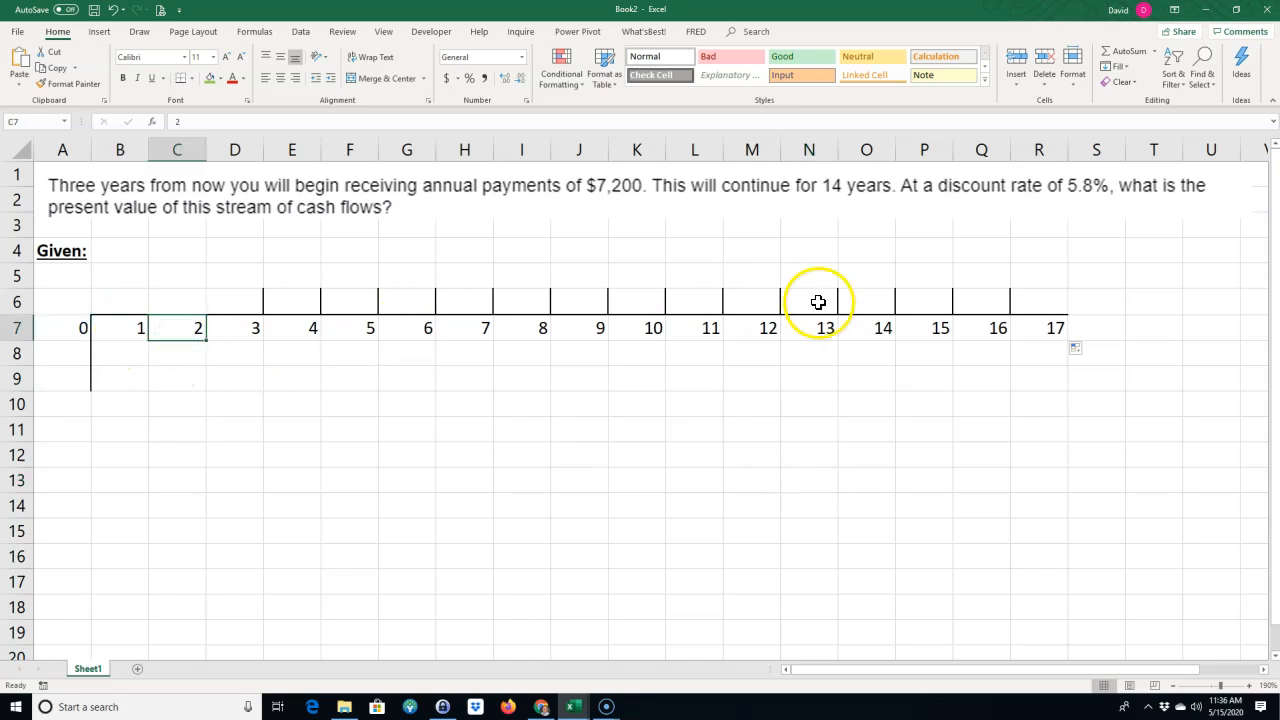
left_click(277, 427)
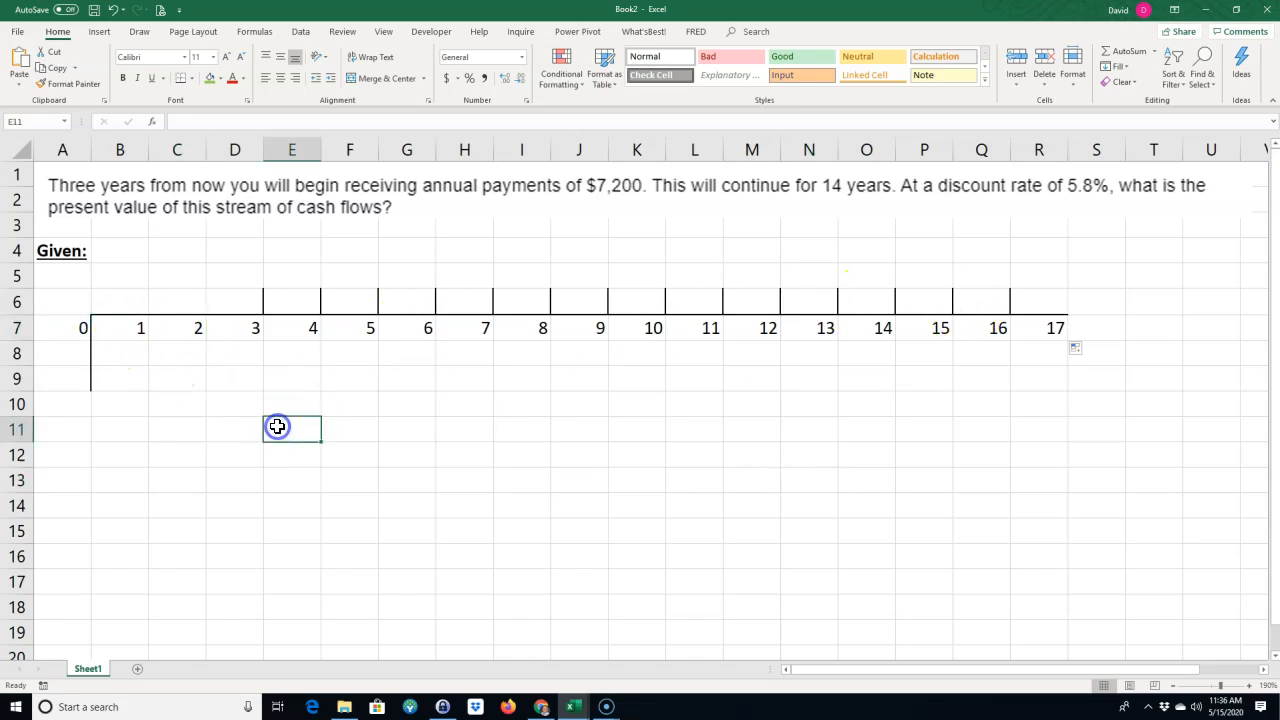
Enter the $7200 payment in E5 and widen columns E through R equally so the amount fits.
left_click(225, 274)
left_click(279, 274)
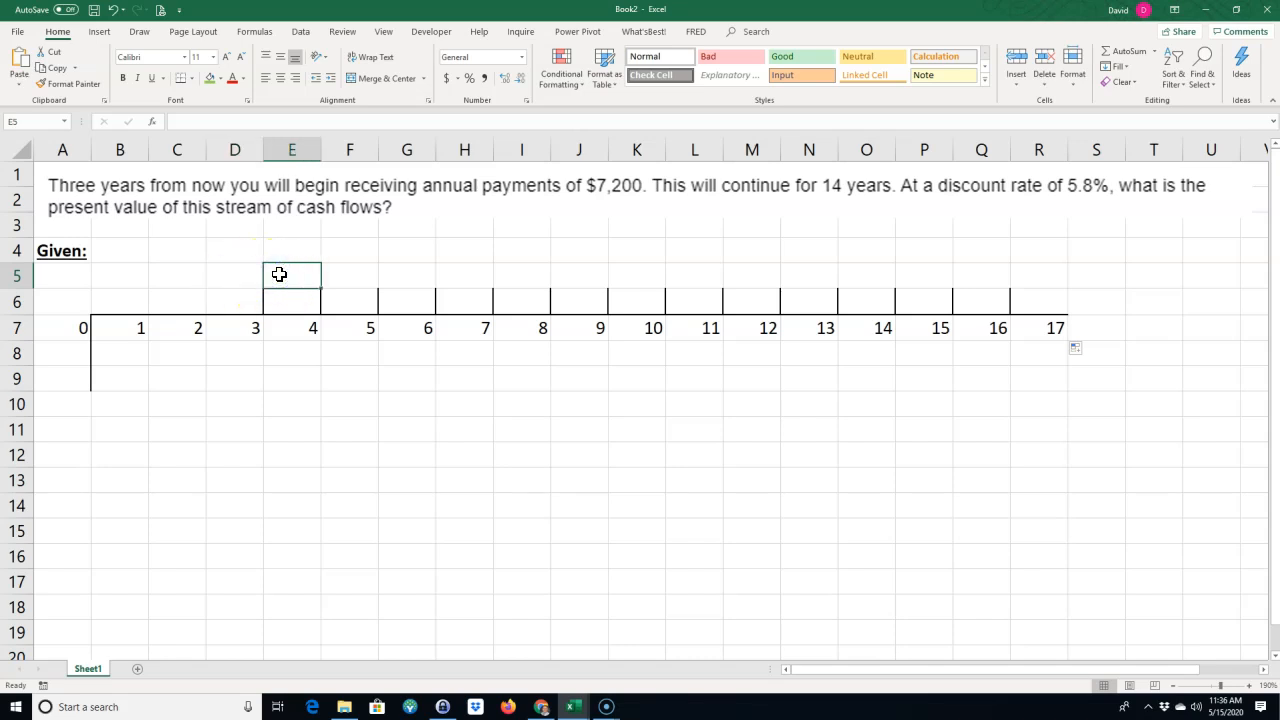
type("$7200")
key("Return")
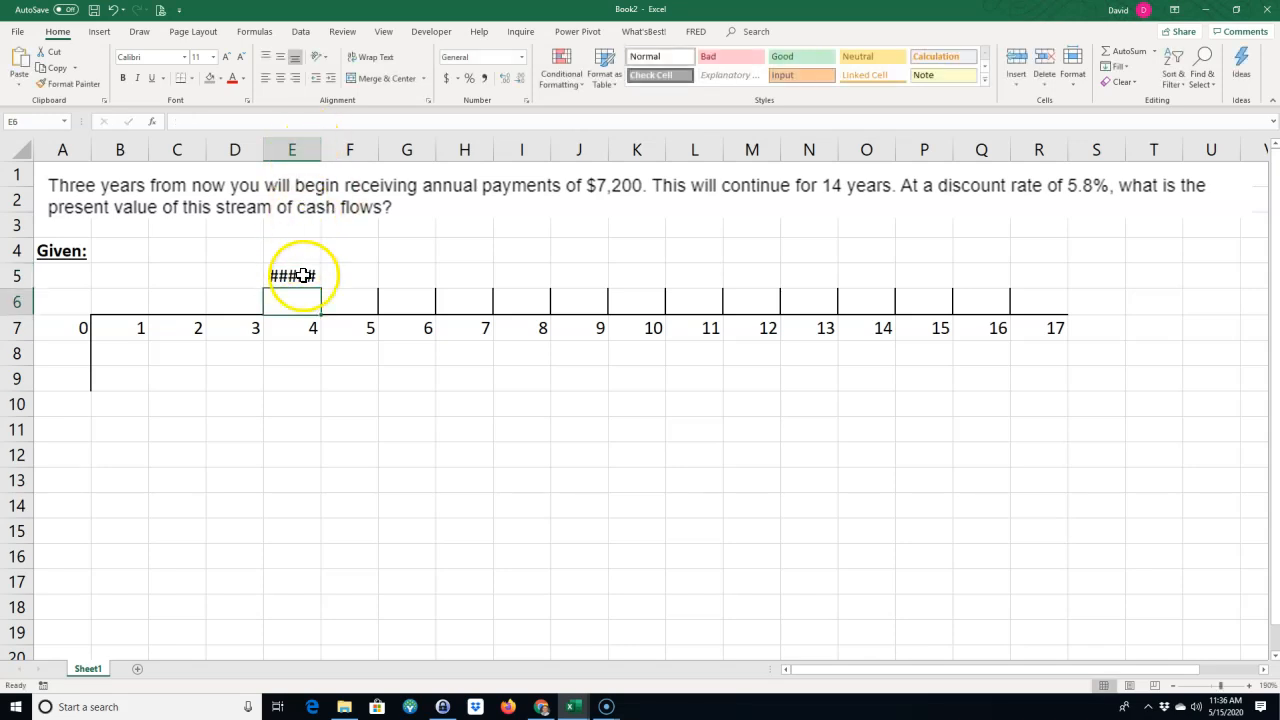
left_click_drag(297, 146, 1090, 149)
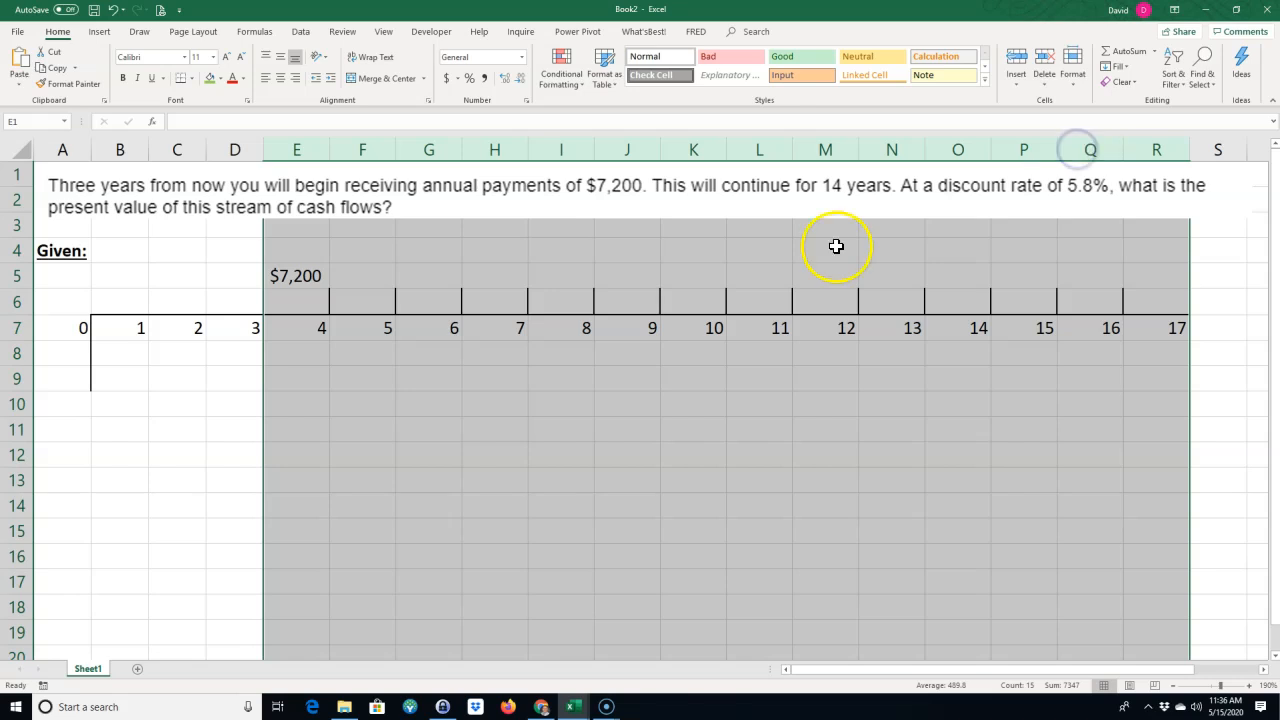
left_click(609, 452)
Copy the payment from E5 across the timeline through R5.
left_click(317, 292)
left_click(301, 276)
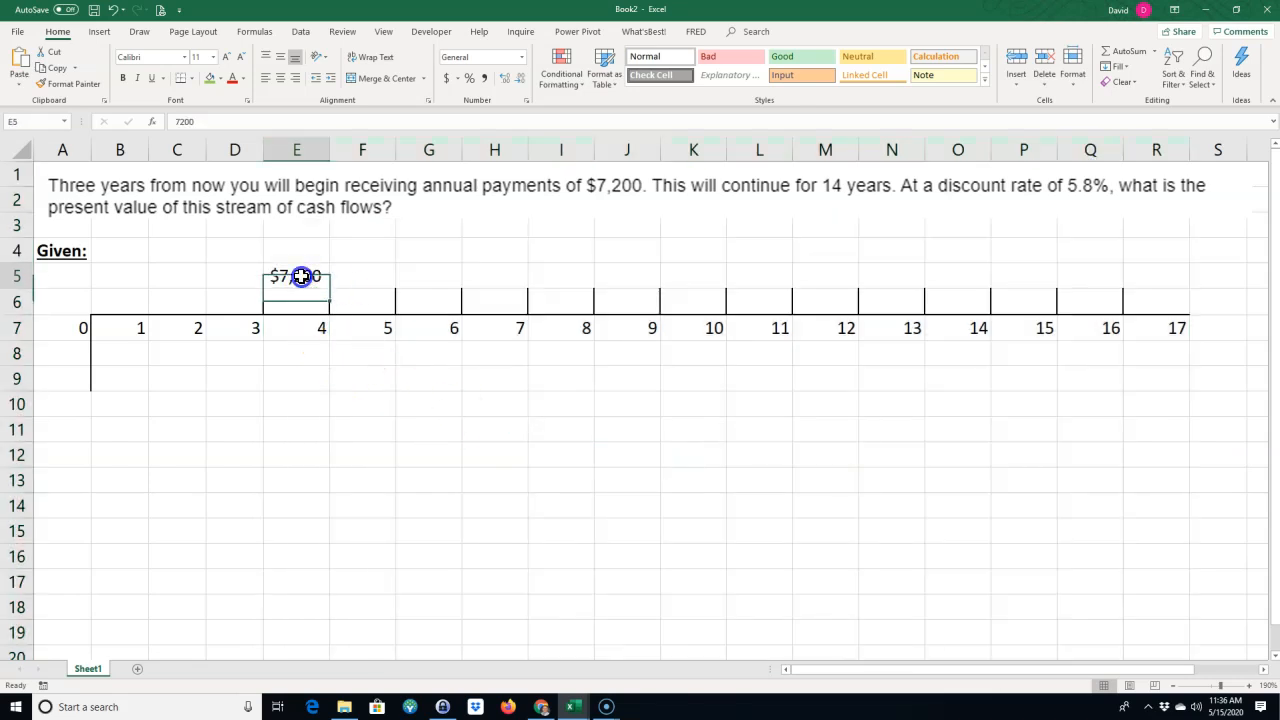
left_click_drag(330, 291, 1176, 268)
left_click(1070, 501)
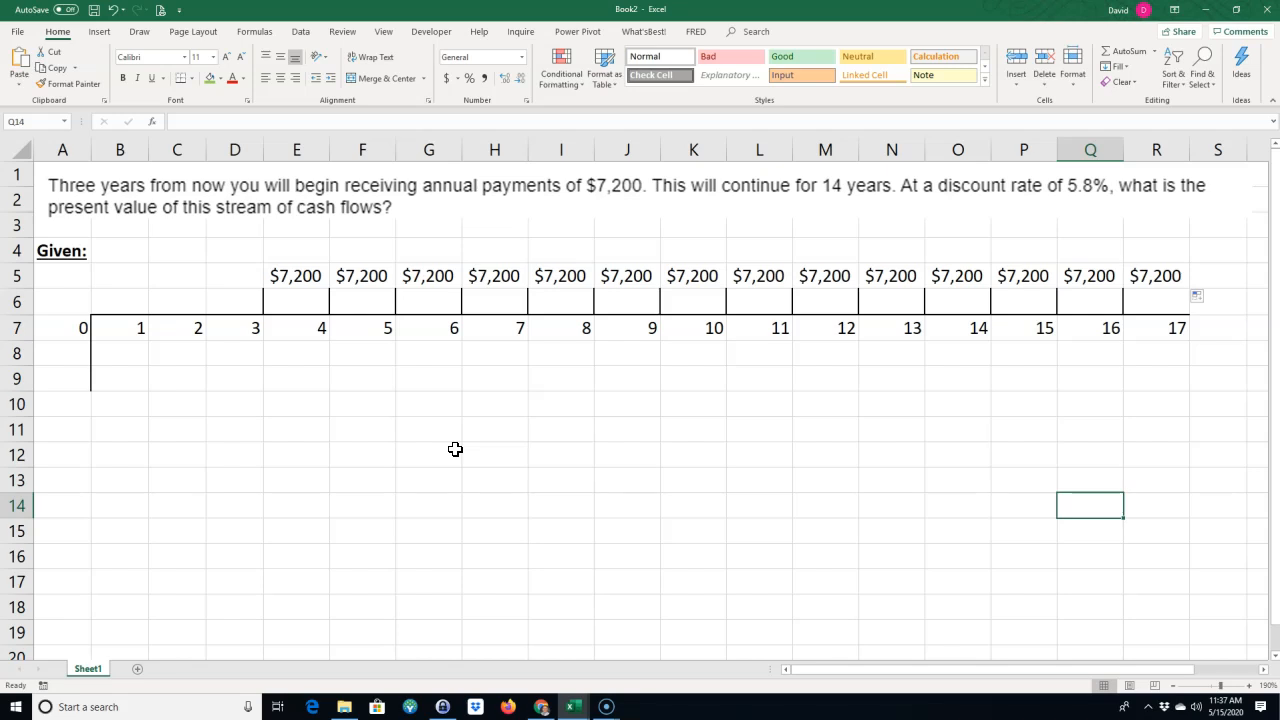
Label the discount rate "r" in F9 and enter 5.80% in G9.
left_click(341, 377)
type("r")
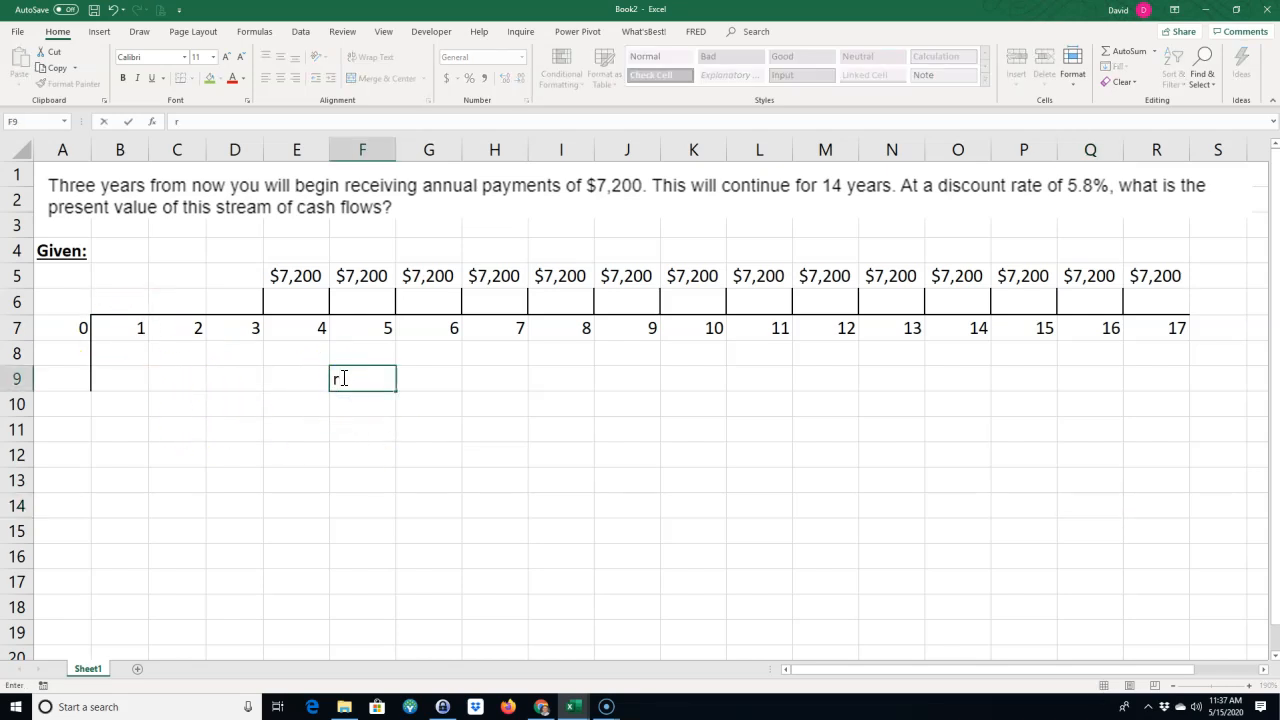
key("Tab")
type("5.")
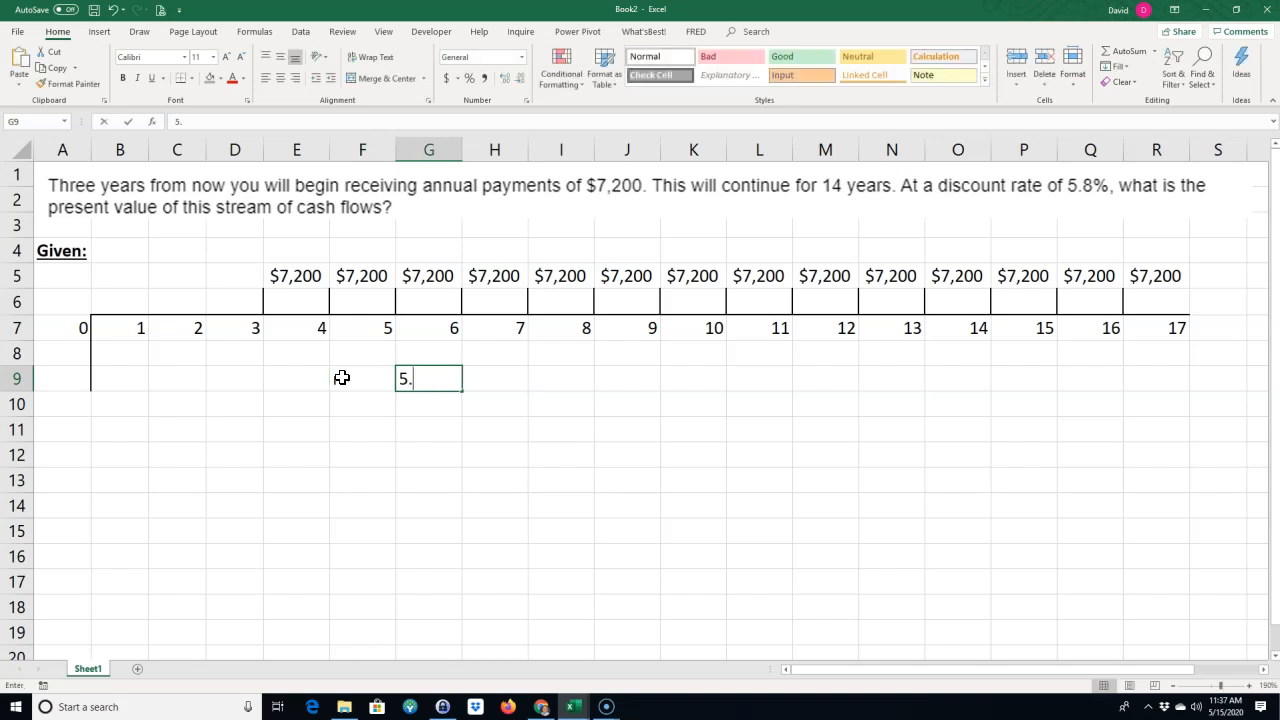
type("80%")
key("Return")
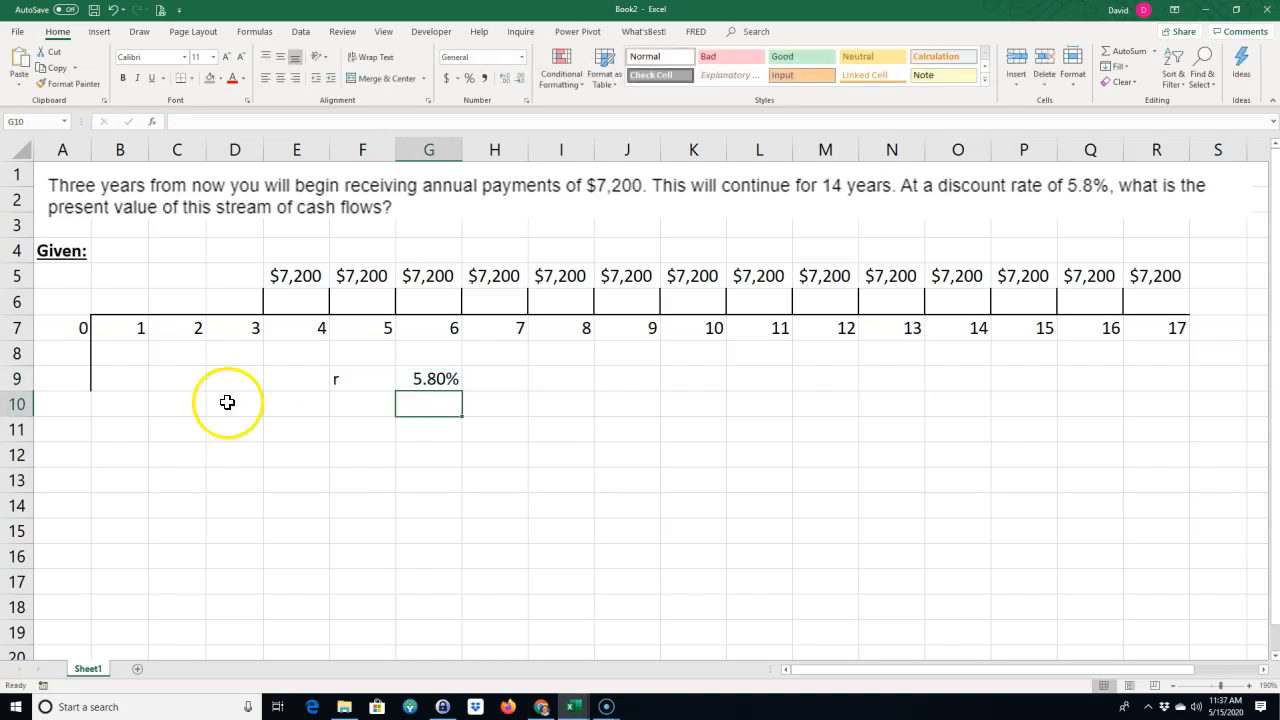
left_click(194, 455)
left_click(475, 379)
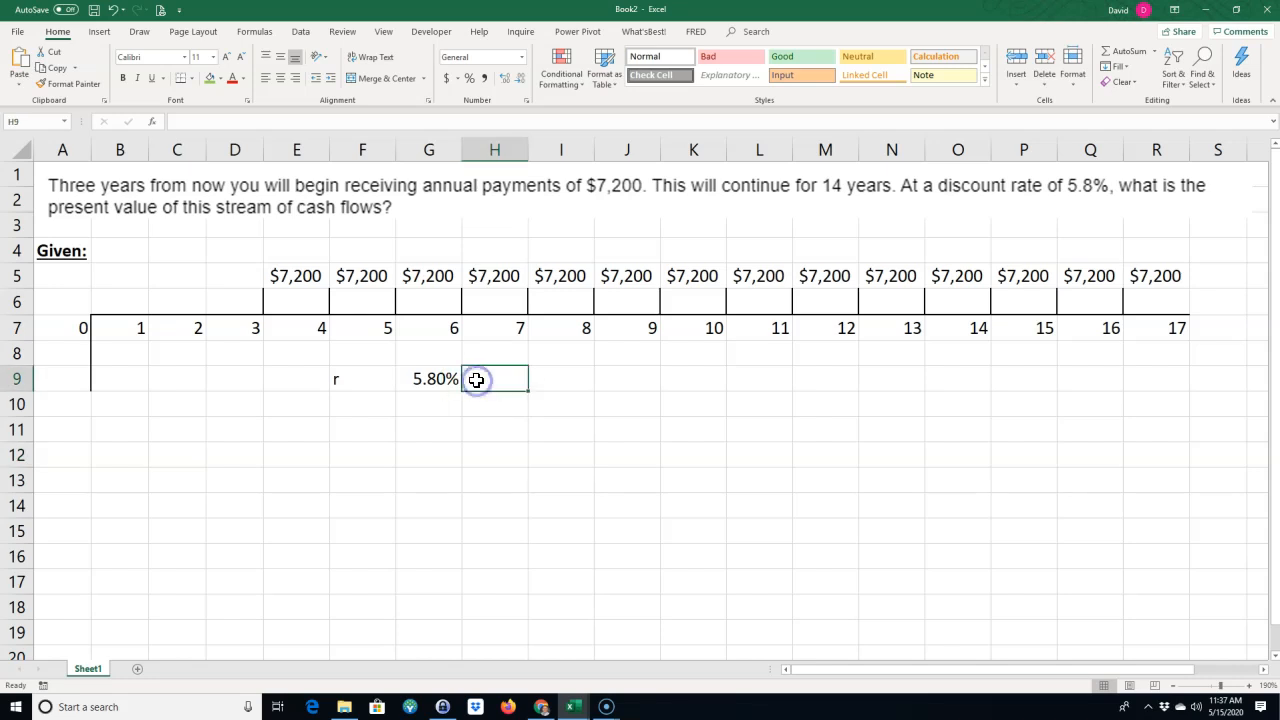
Note the discount rate's compounding basis as "annually" in H9.
type("a")
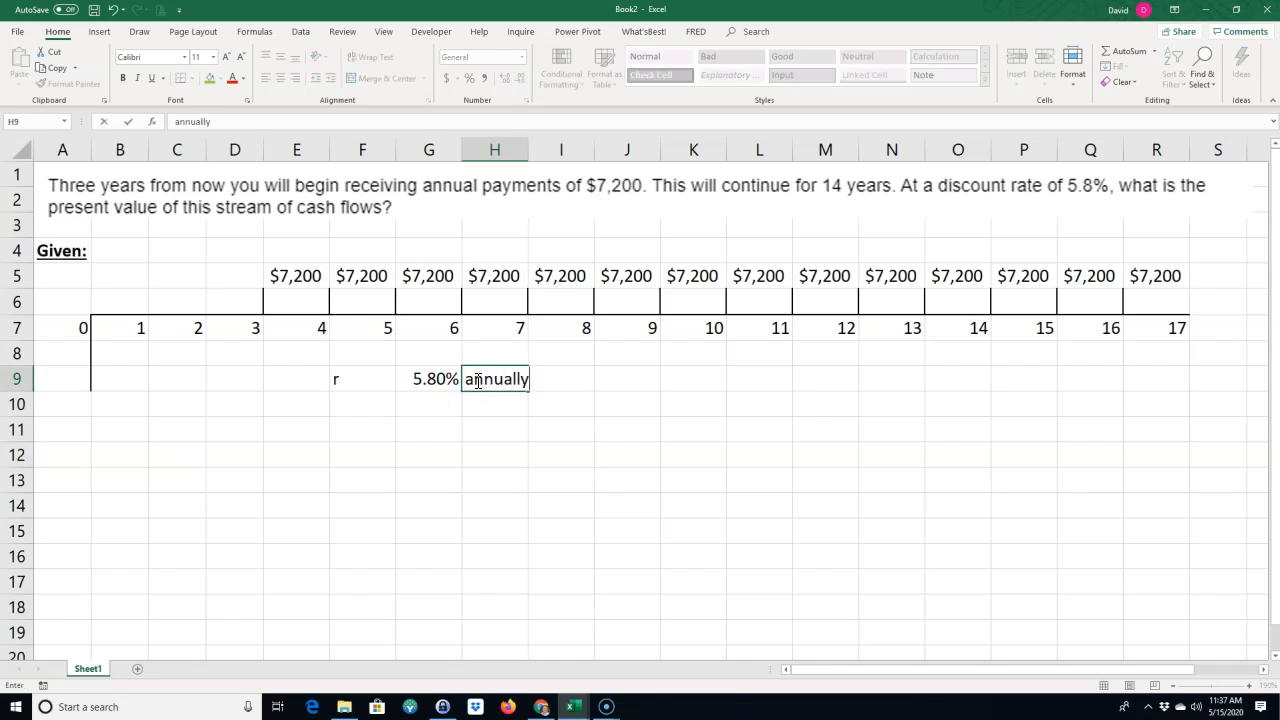
type("nnually")
key("Return")
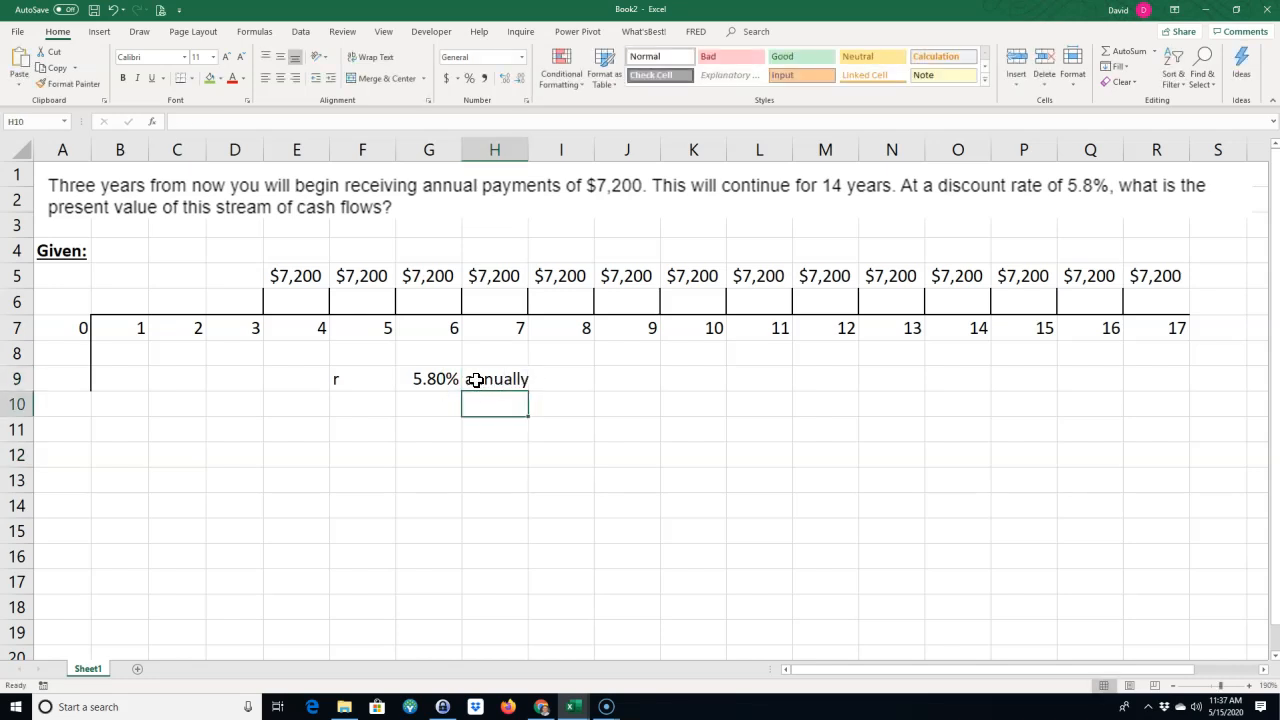
Mark the unknown at time 0 by entering "PV" in A10 and "?" in B10.
left_click(47, 406)
type("PV")
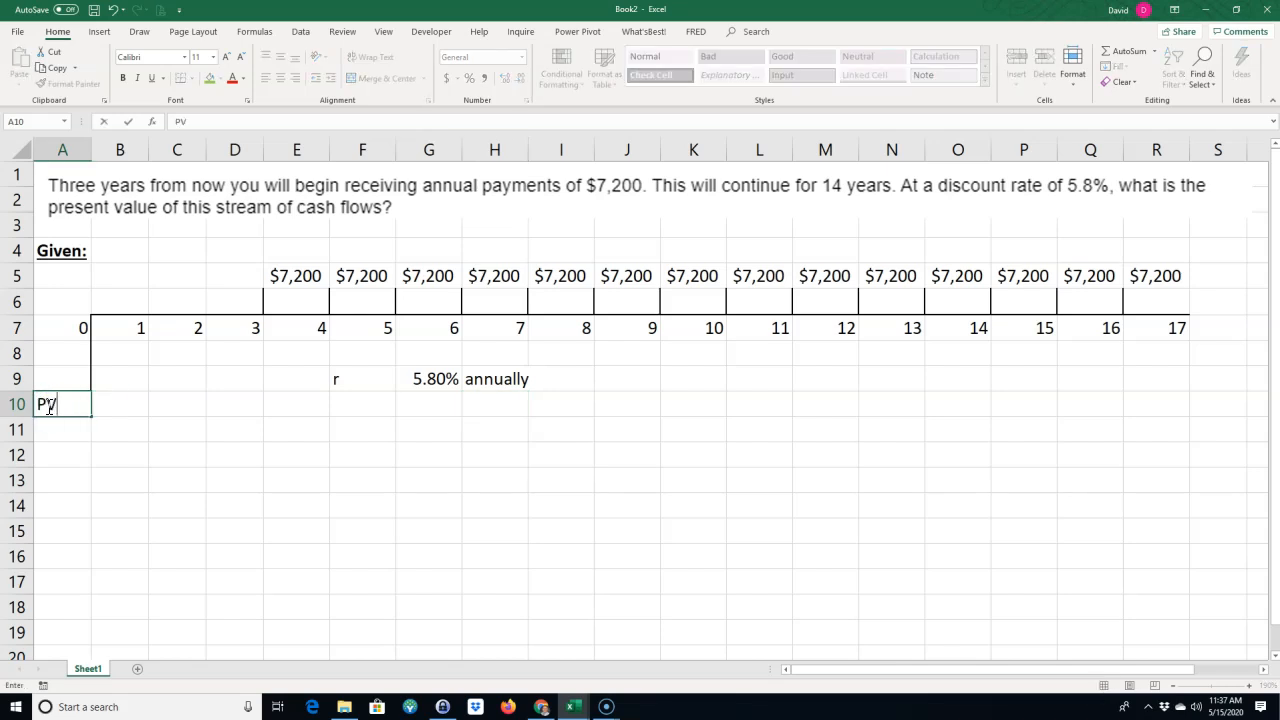
key("Tab")
type("?")
key("Down")
Add the heading "Find:" in A11 and make it bold and underlined.
key("Left")
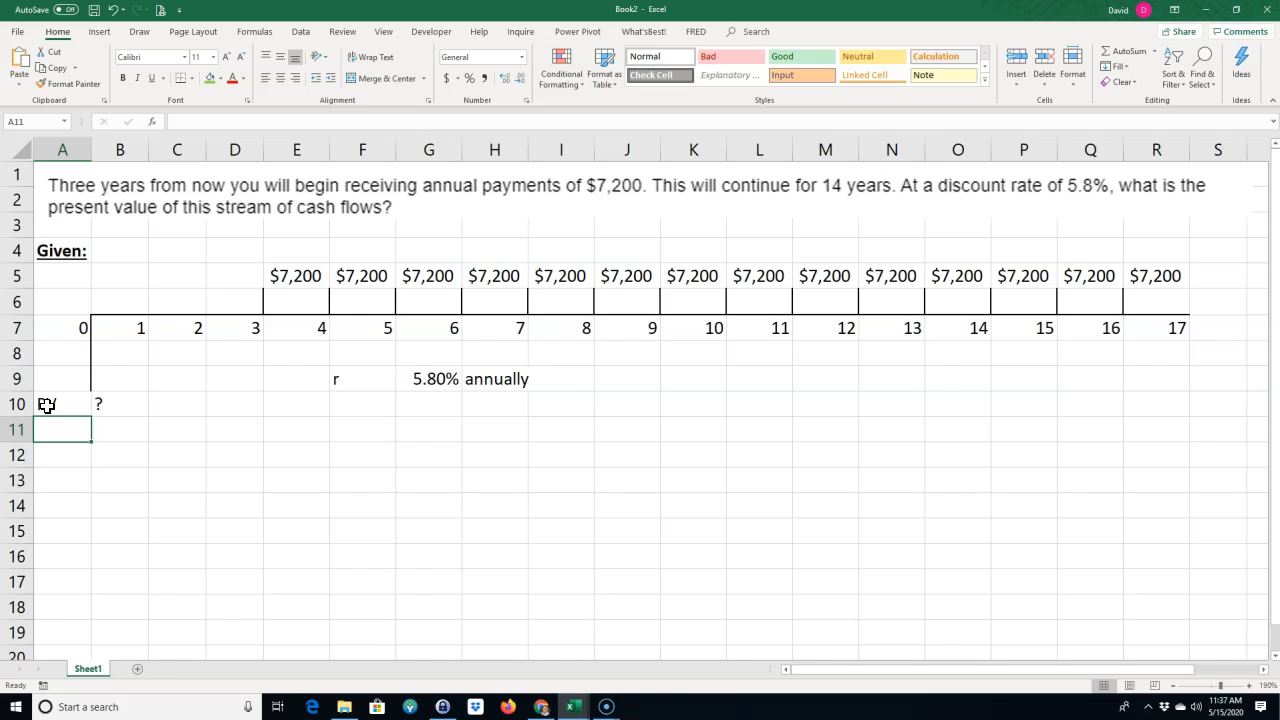
type("Find:")
key("Return")
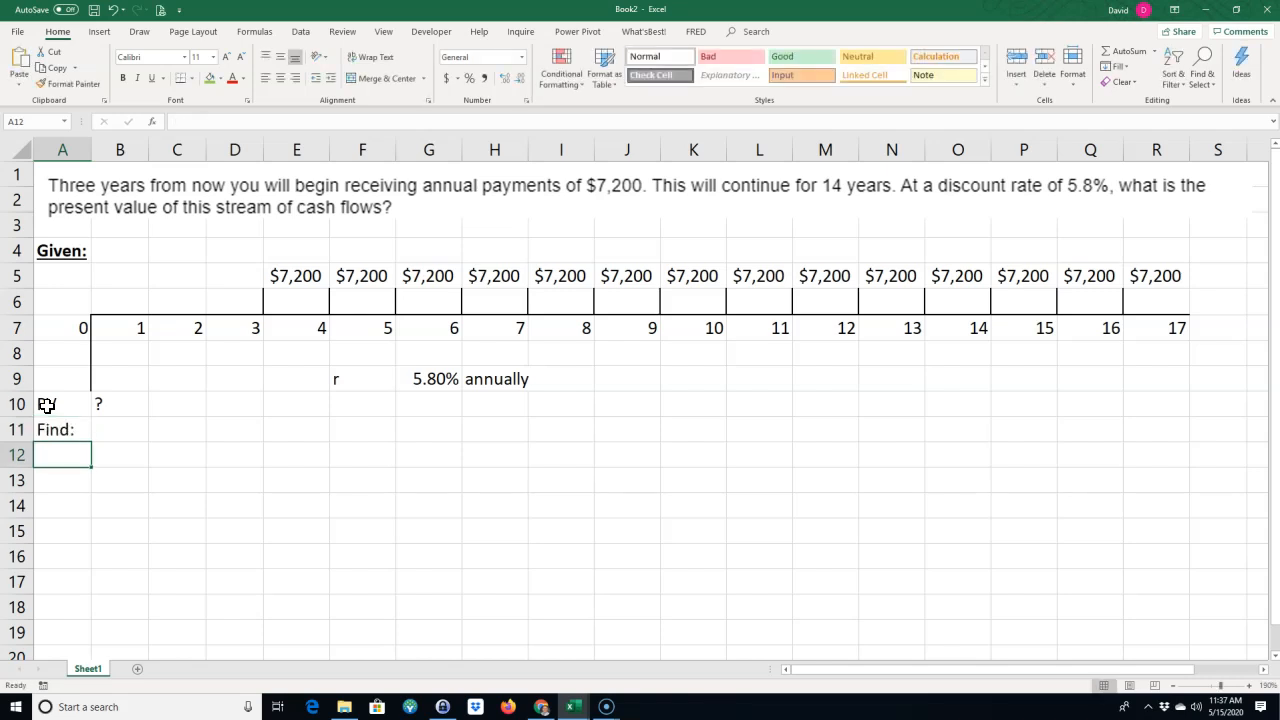
left_click(49, 428)
left_click(123, 78)
left_click(152, 78)
State what is sought by entering "PV" in A12 and "?" in B12.
left_click(57, 464)
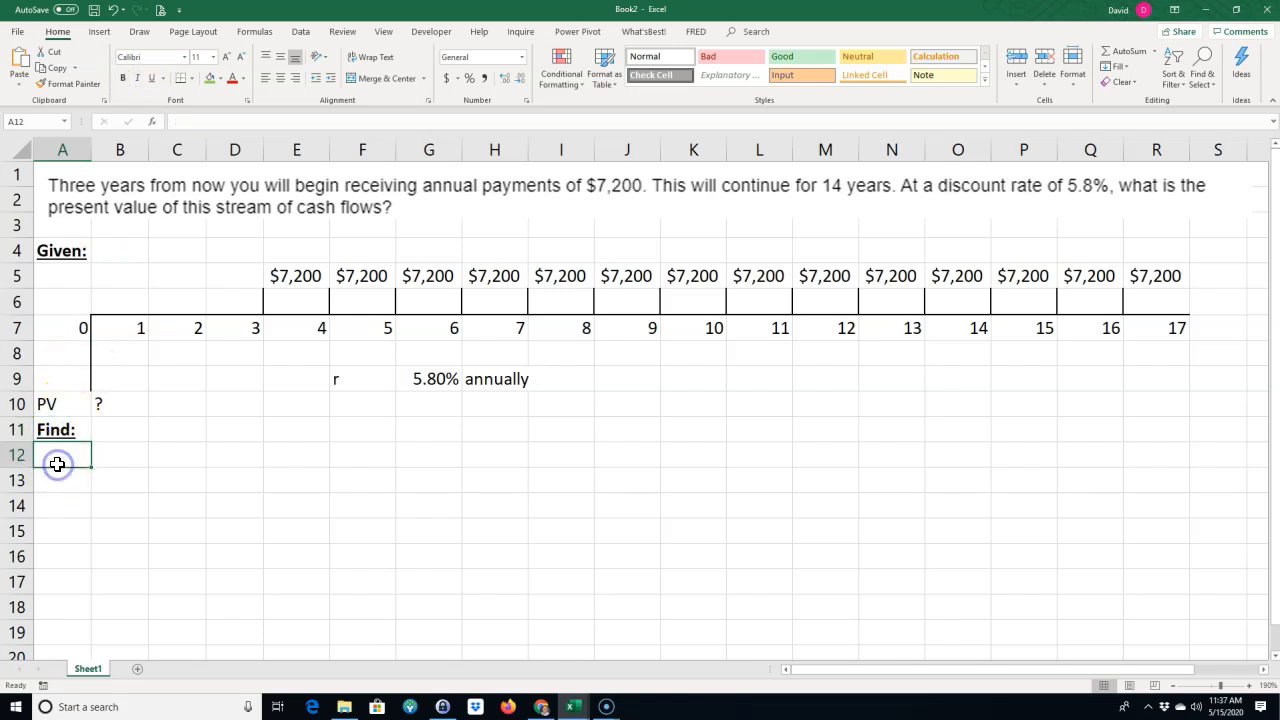
type("PV")
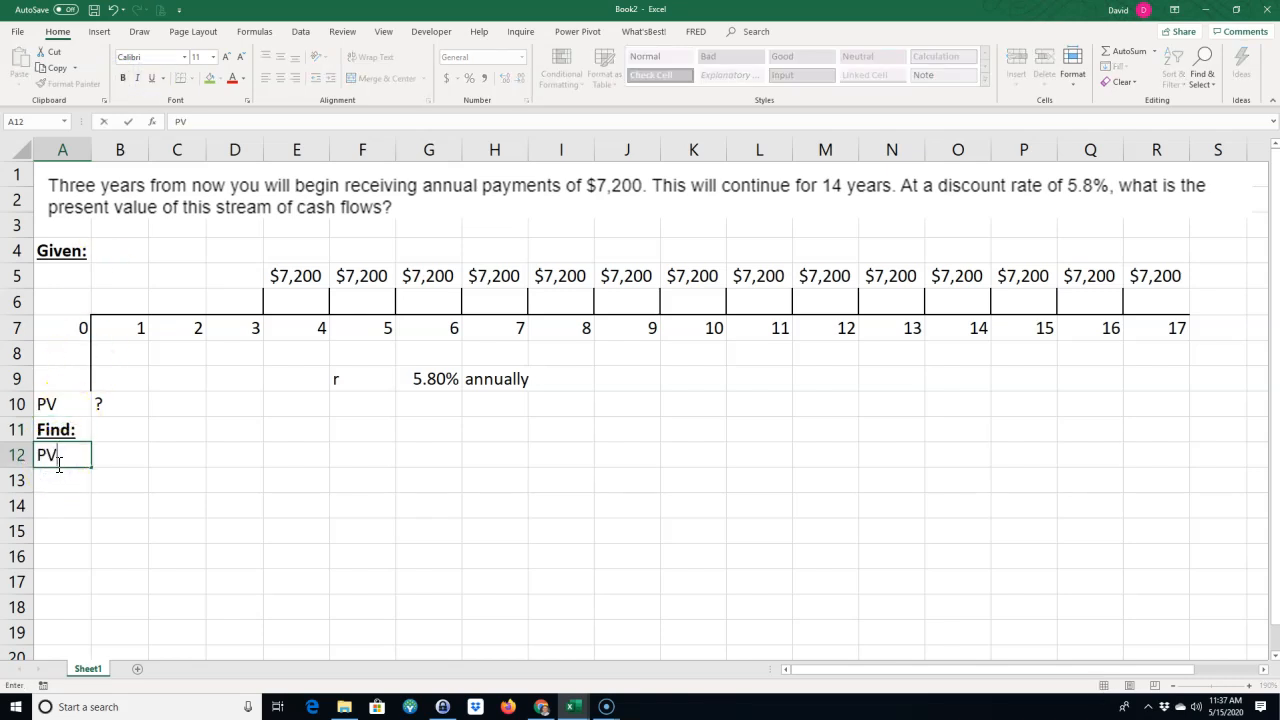
key("Tab")
type("?")
key("Return")
Add the heading "Solution:" in A13 and make it bold and underlined.
left_click(63, 477)
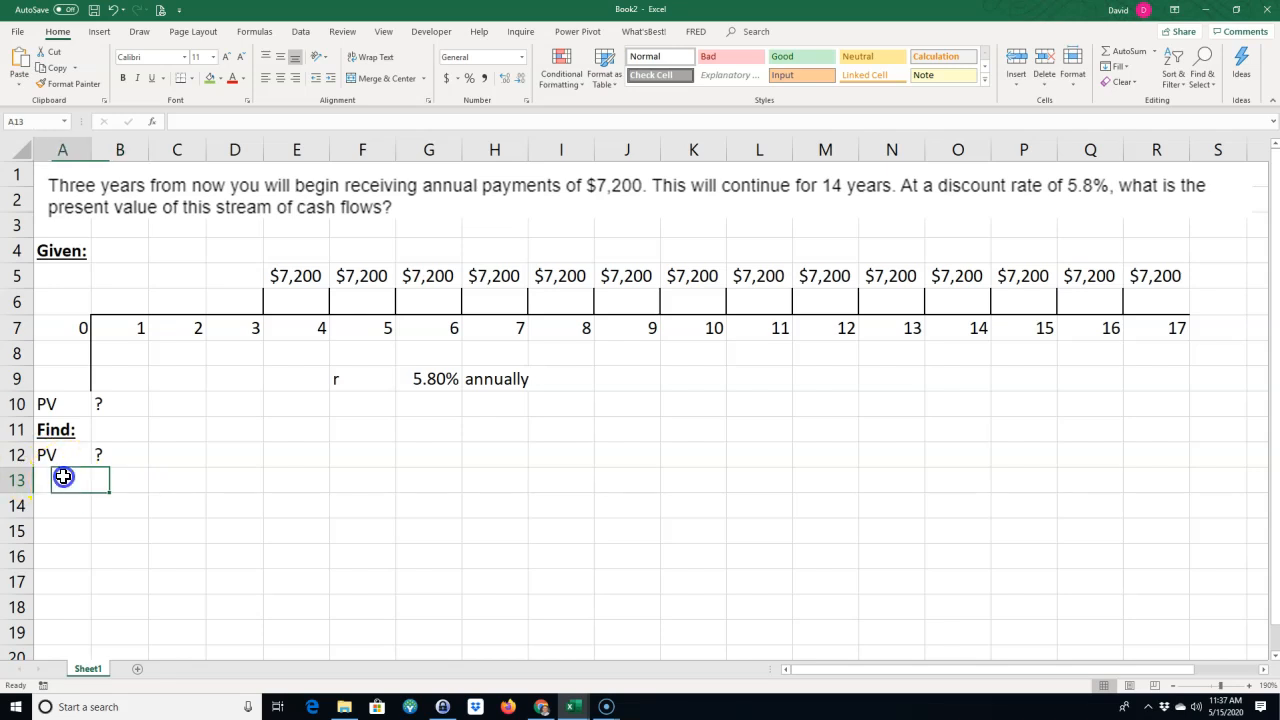
type("Solution:")
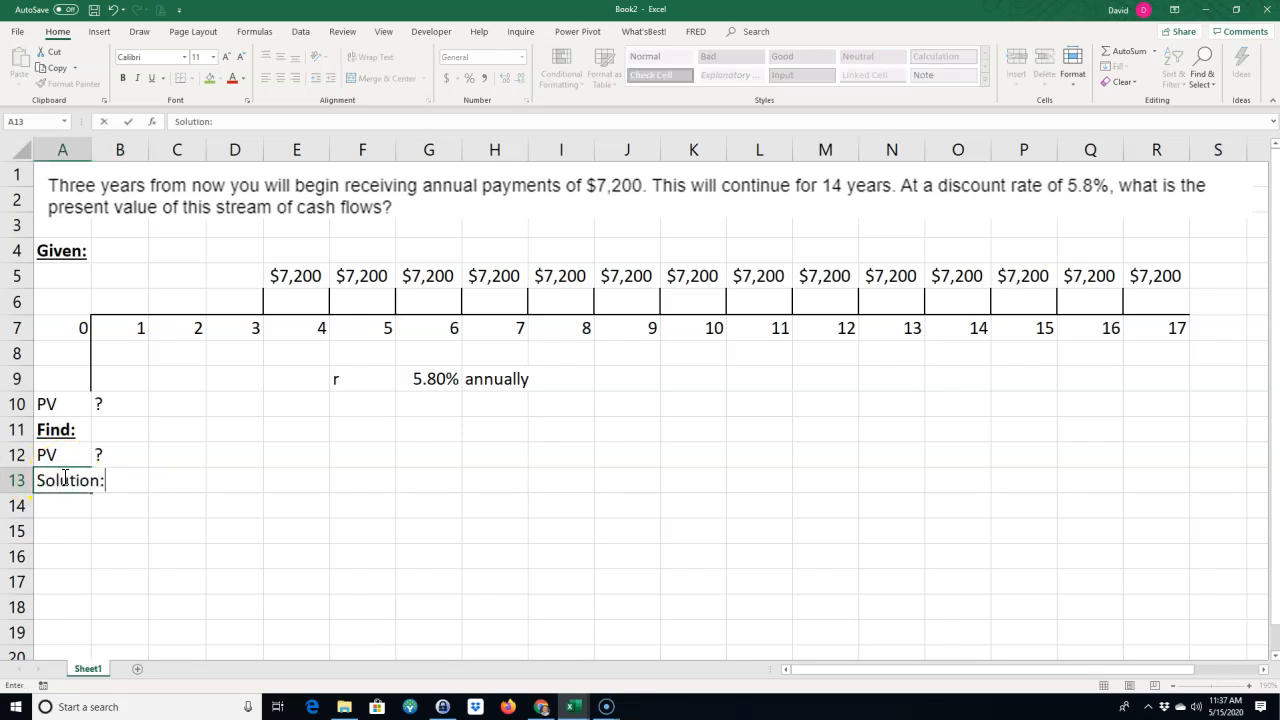
key("Return")
left_click(63, 479)
left_click(124, 79)
left_click(246, 360)
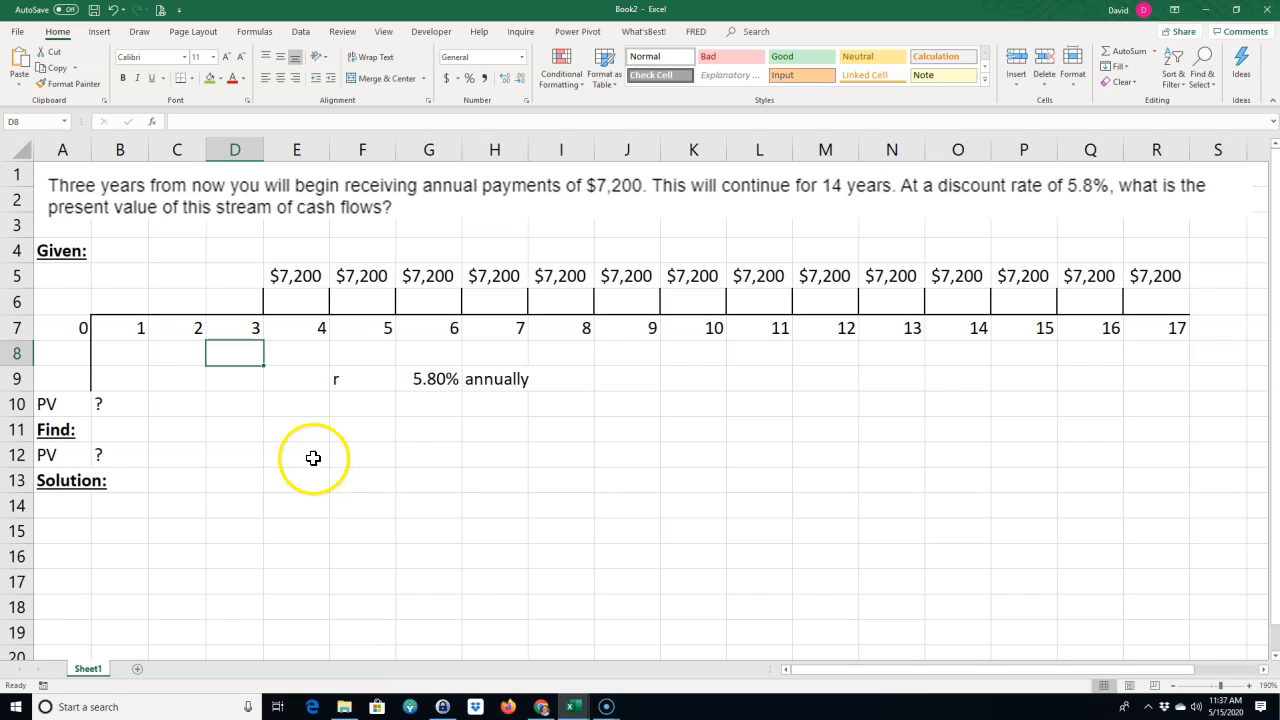
Enter the solution table headers "Period", "CF" and "PV CF" in A14 through C14.
left_click(313, 478)
left_click(62, 507)
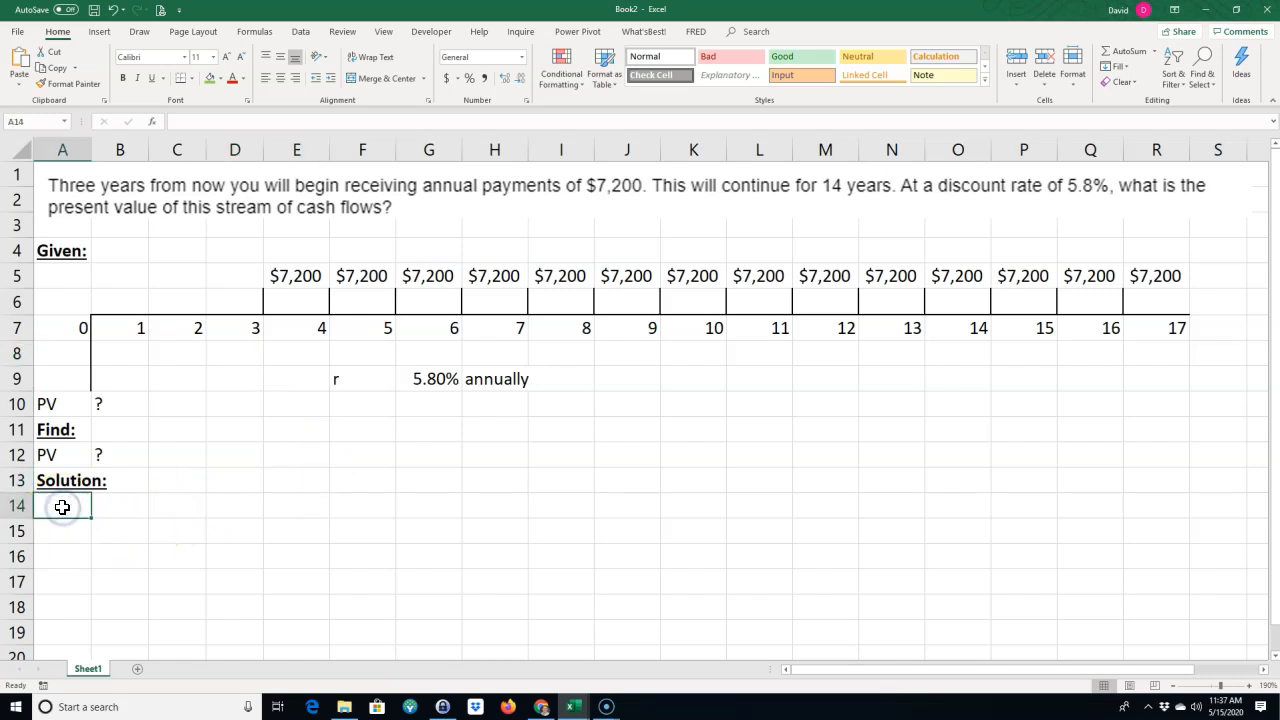
type("Period")
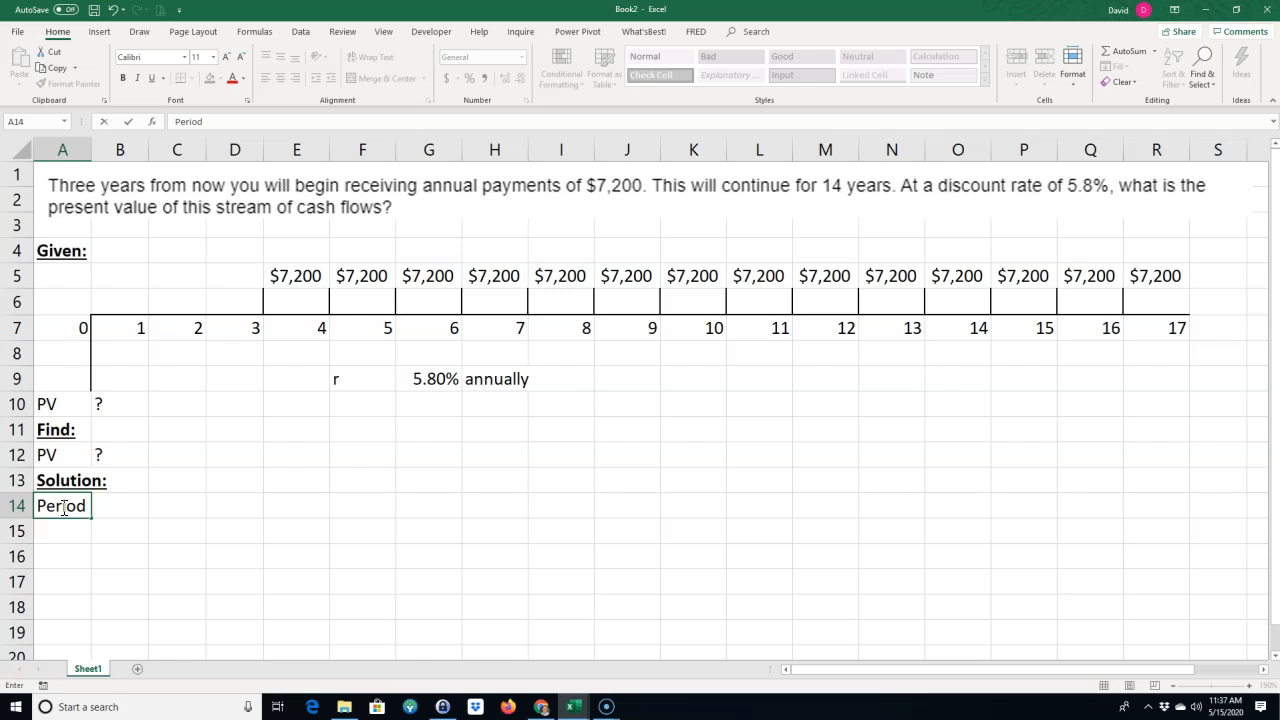
key("Tab")
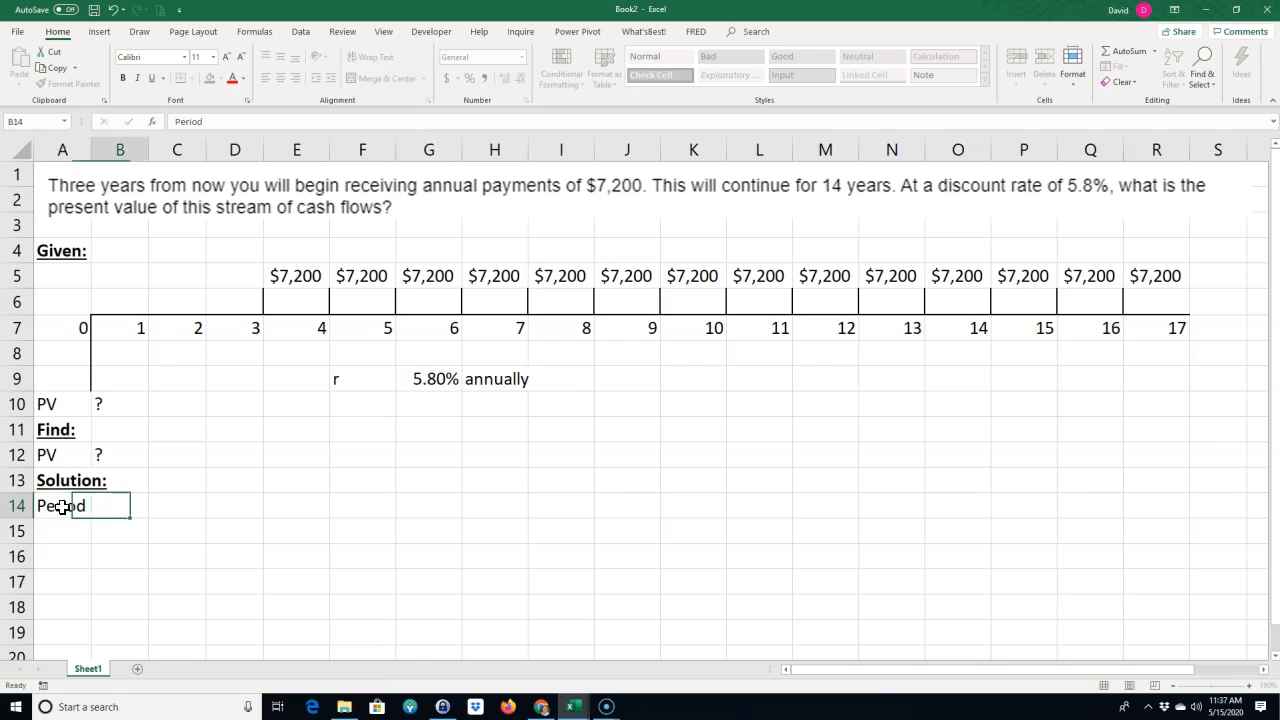
type("CF")
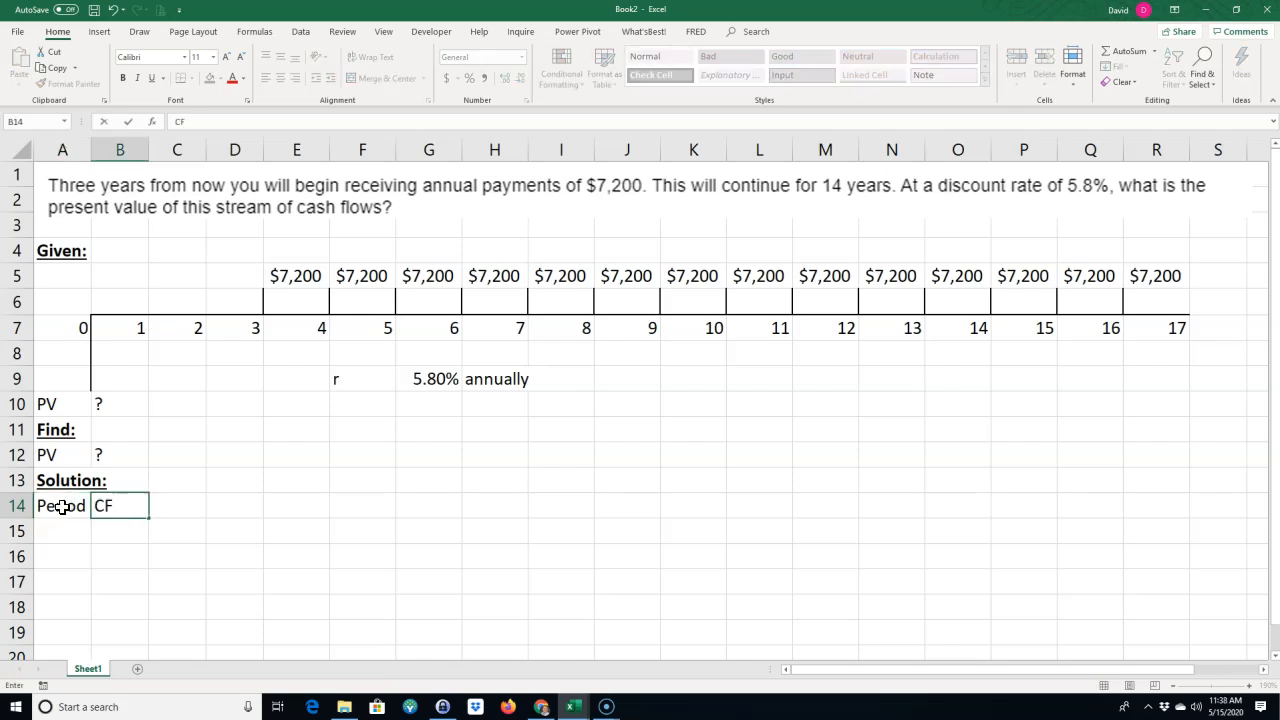
key("Tab")
type("PV")
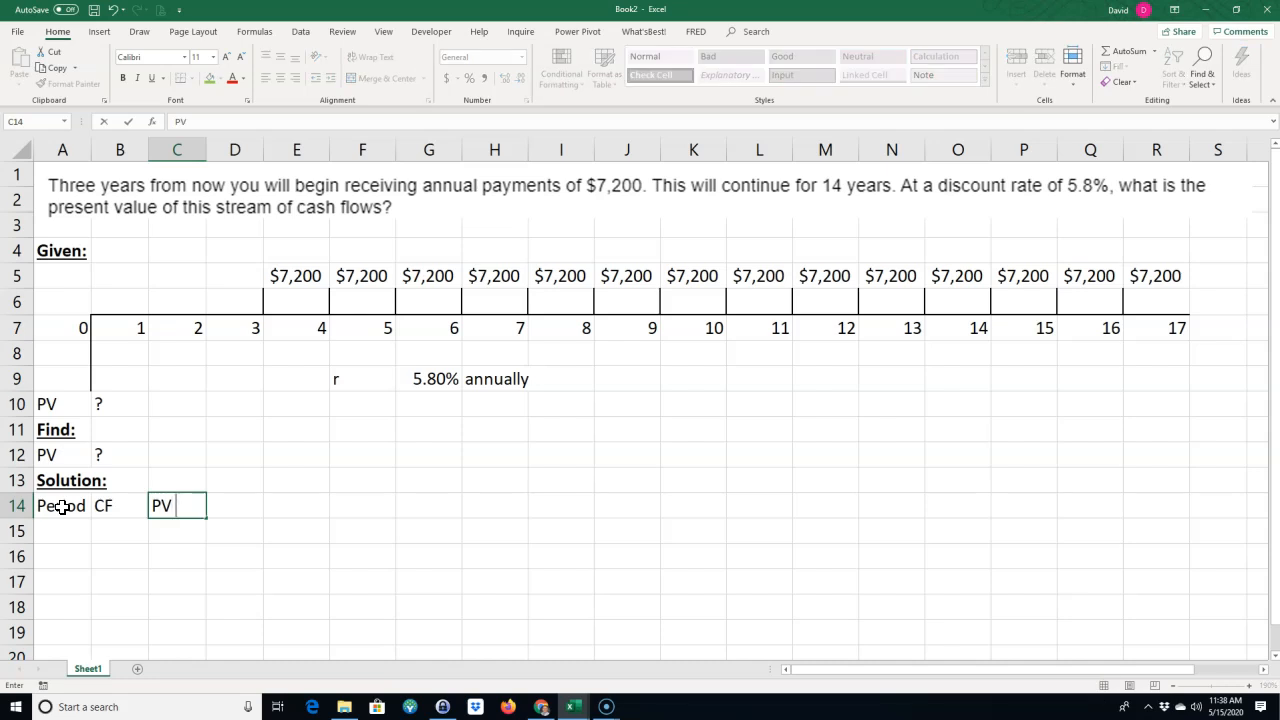
key("Return")
Enter periods 0 and 1 in A15 and A16 and extend the series down to 16 in A31.
type("0")
key("Return")
type("1")
key("Return")
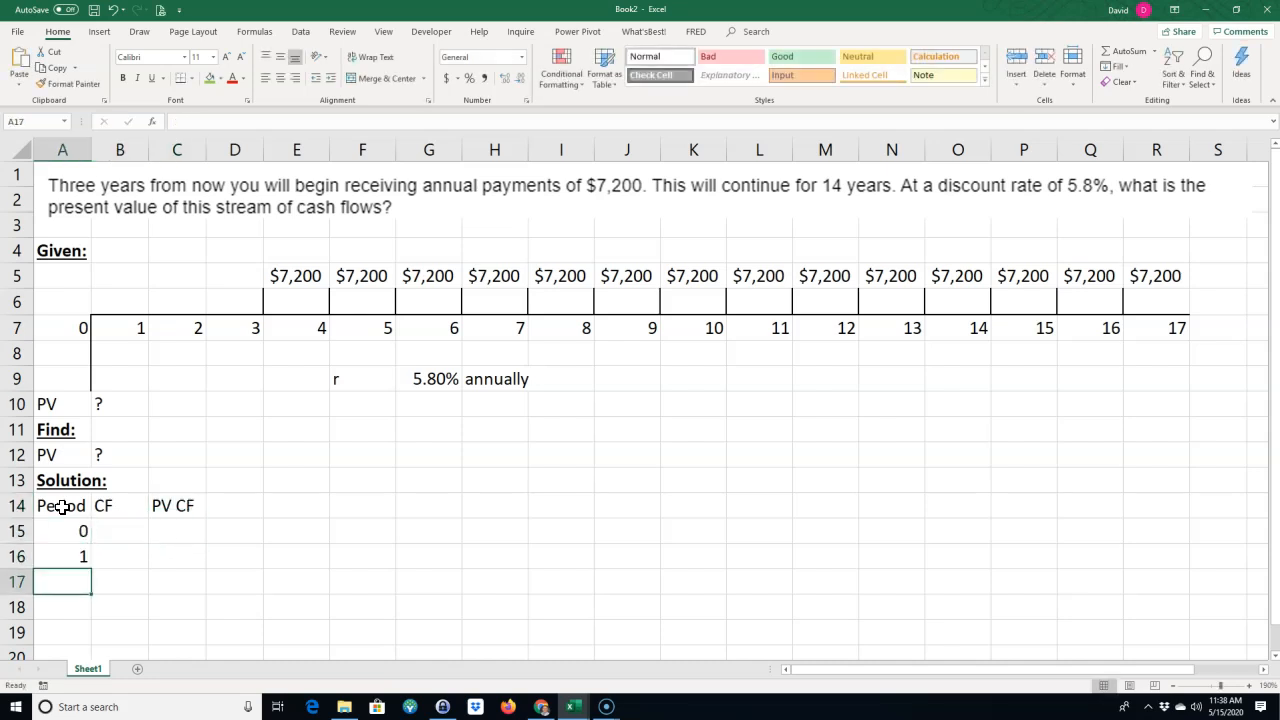
left_click_drag(77, 530, 43, 600)
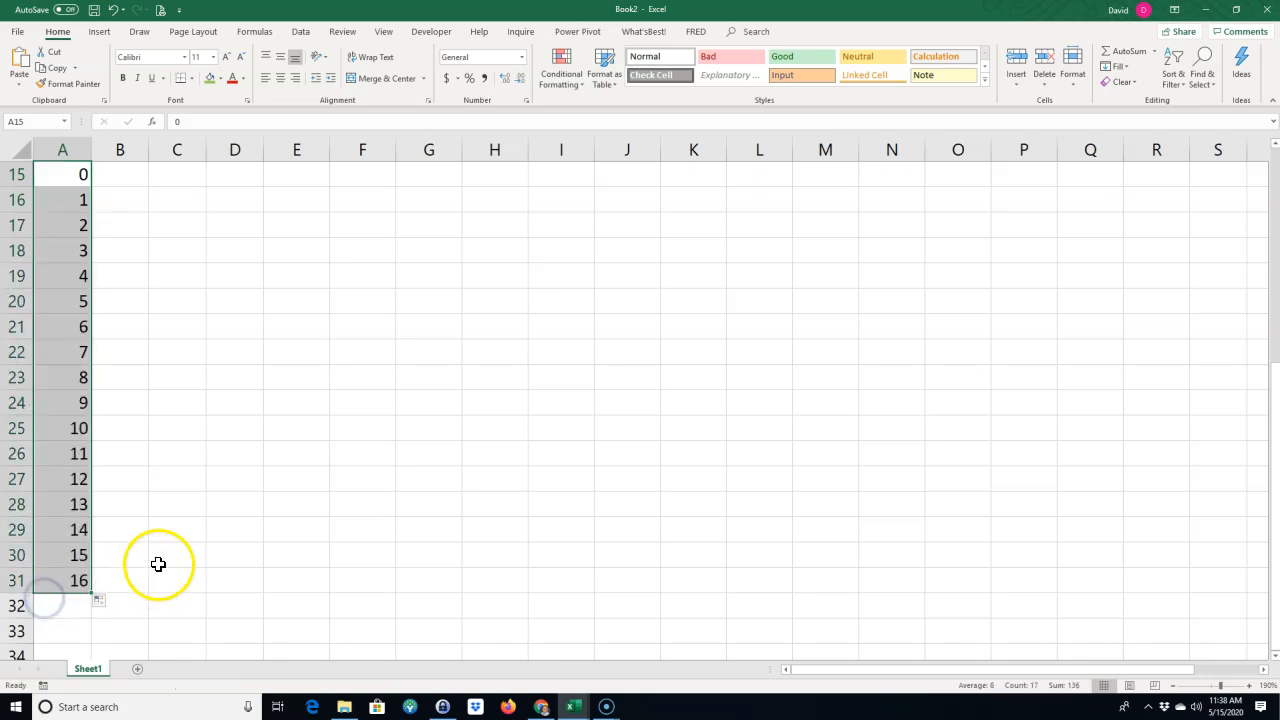
scroll(221, 505, "up", 3)
scroll(263, 334, "up", 2)
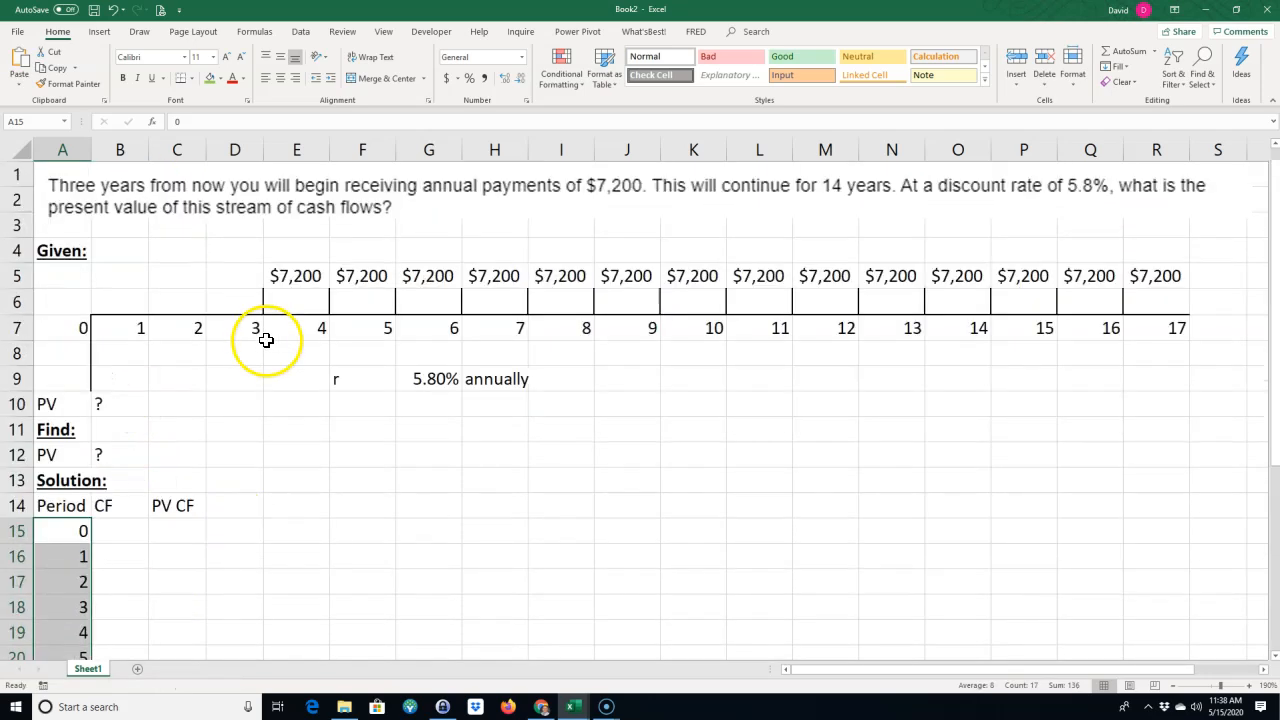
Copy the timeline cash flows in B5:R5 and paste them transposed into the CF column starting at B15.
left_click_drag(123, 271, 1137, 271)
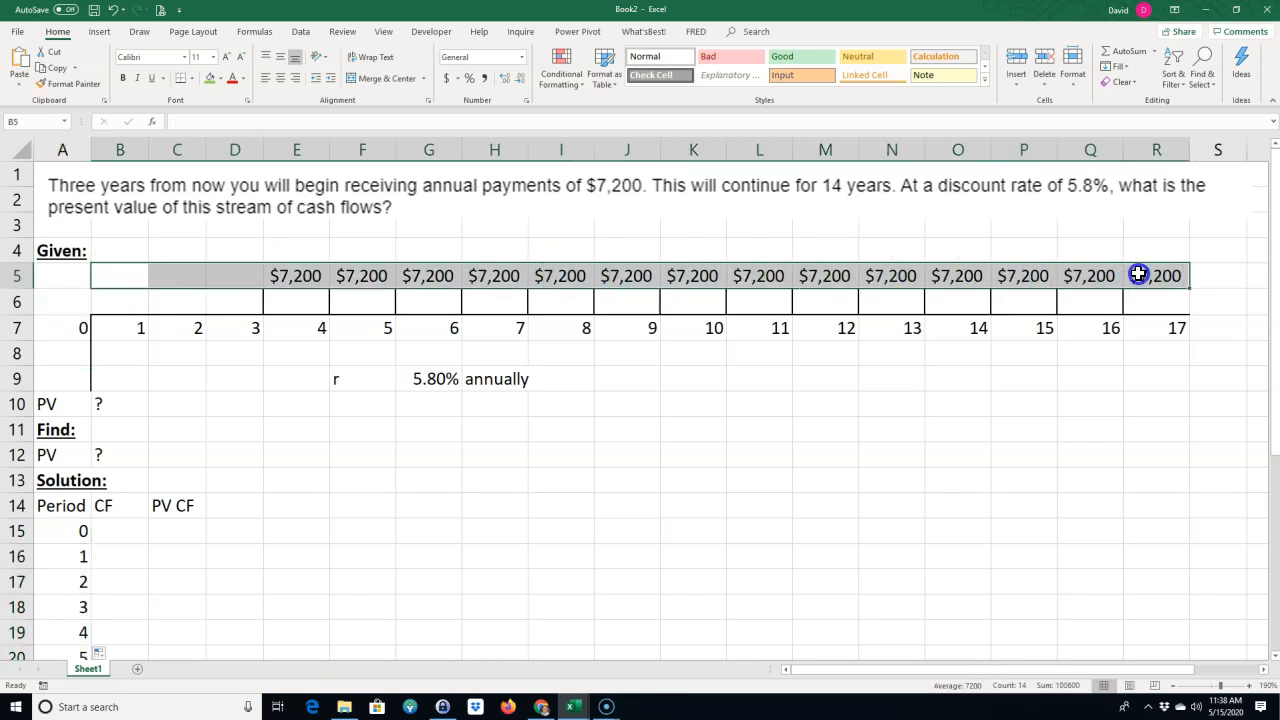
right_click(998, 276)
left_click(1030, 301)
scroll(337, 480, "down", 2)
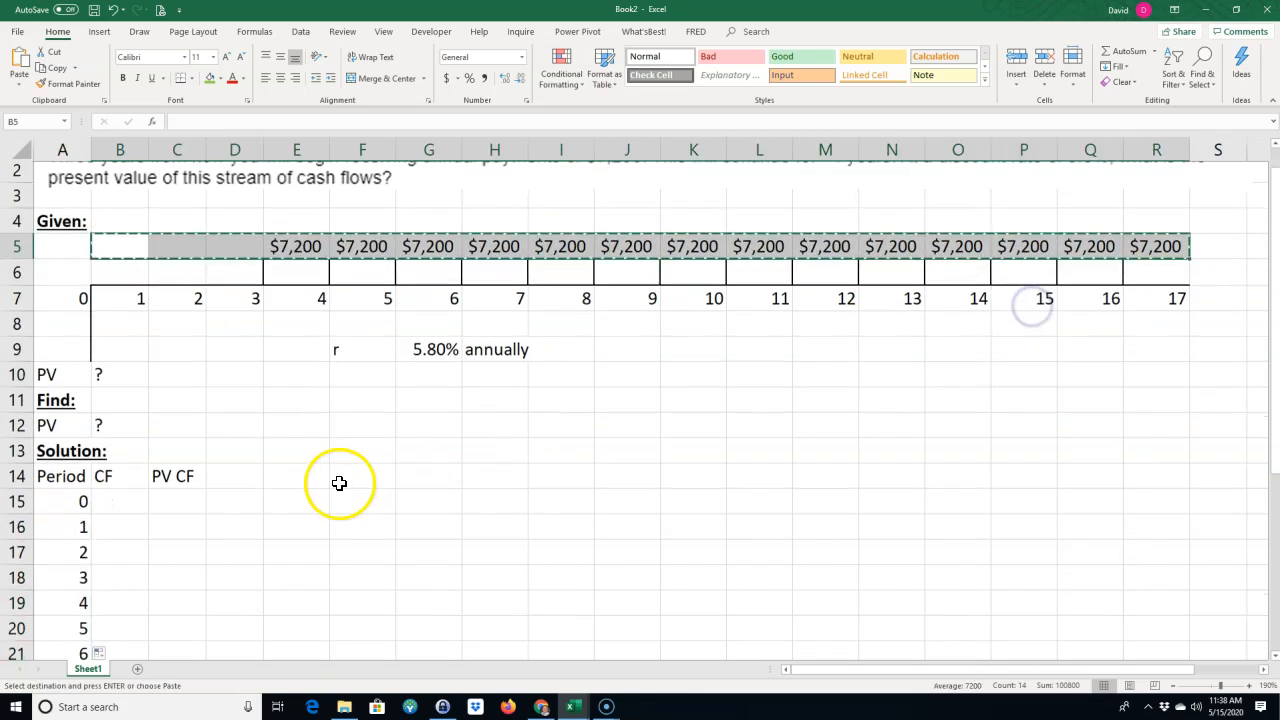
left_click(109, 379)
right_click(106, 377)
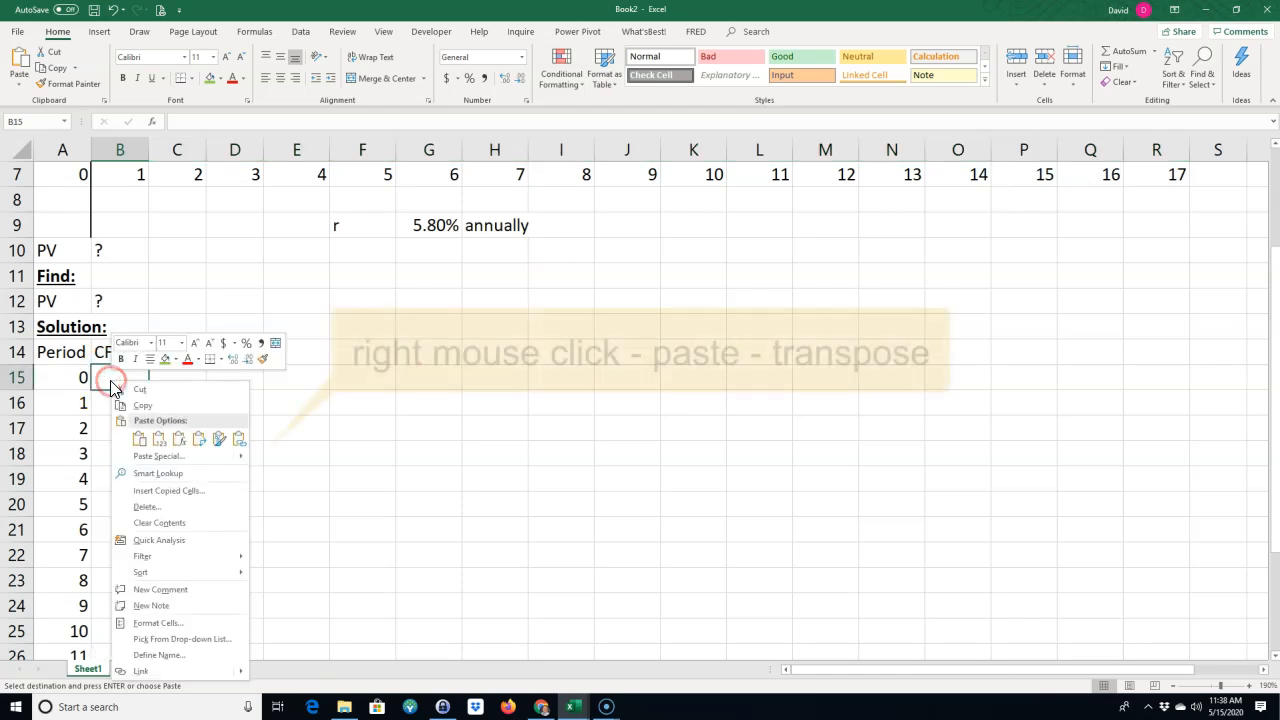
left_click(201, 443)
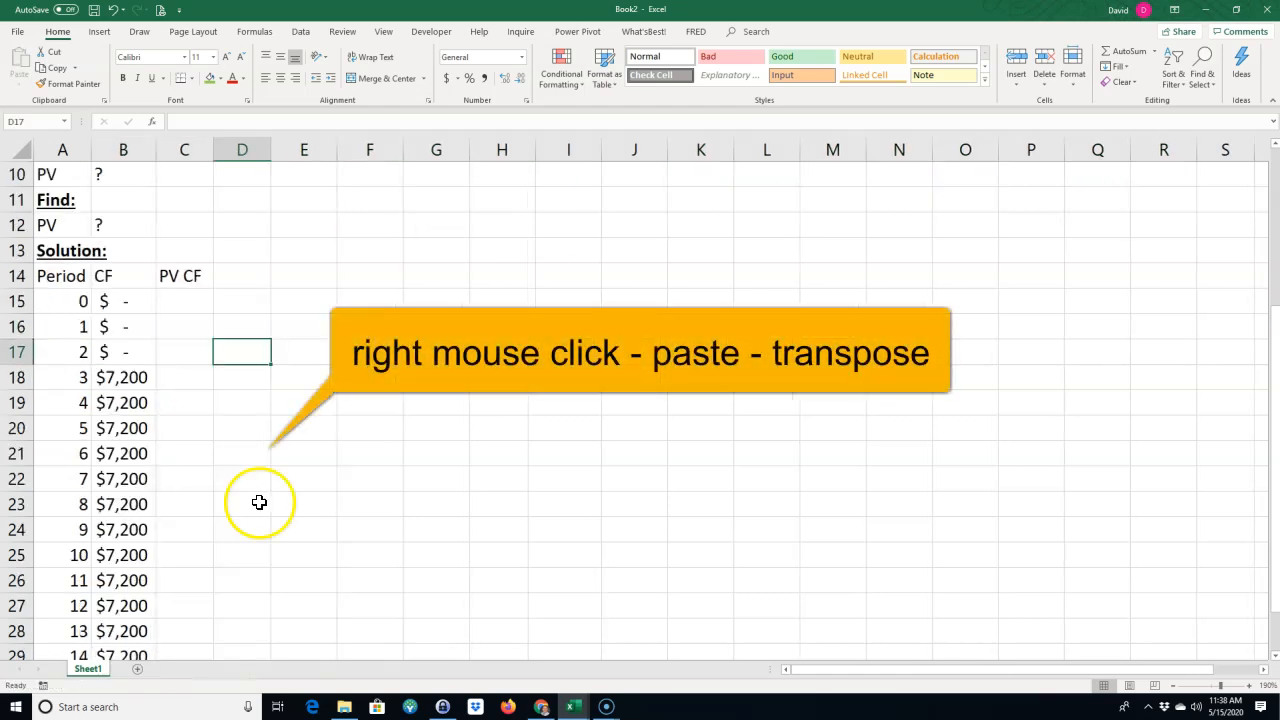
Compare the periods and cash flows in the solution table with the payment positions on the timeline.
scroll(259, 503, "up", 2)
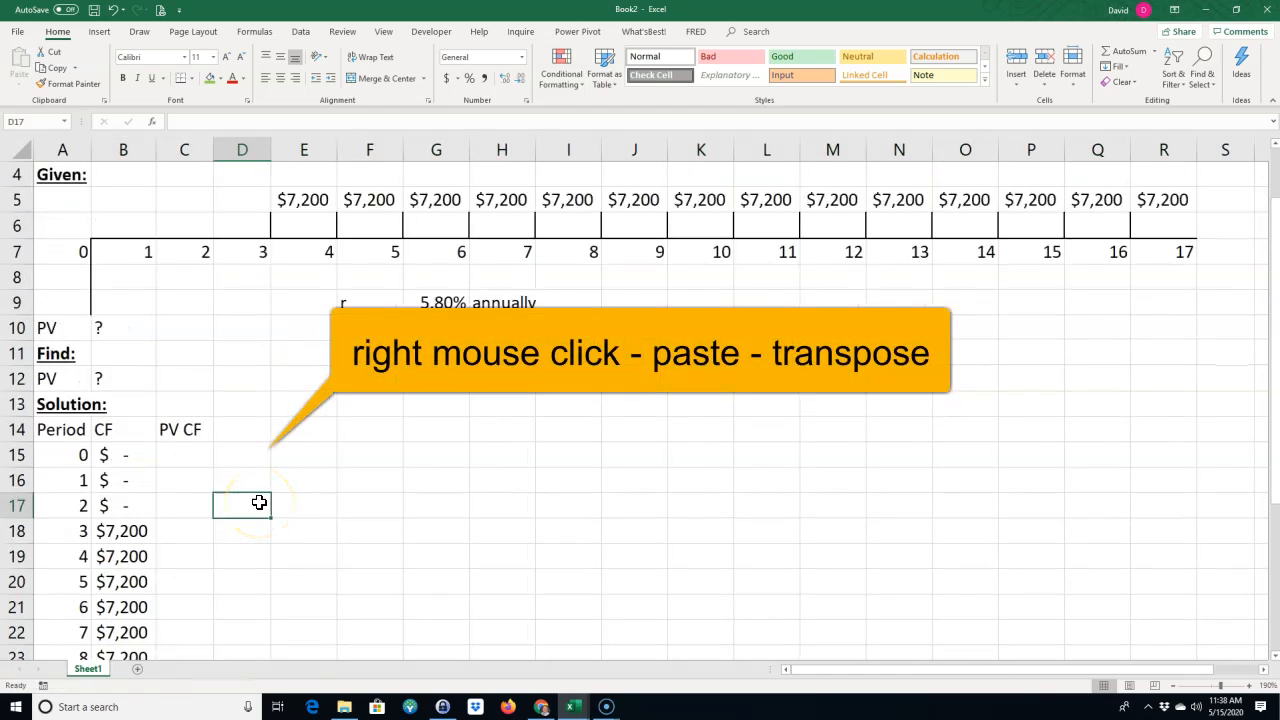
scroll(255, 498, "down", 1)
scroll(258, 497, "up", 1)
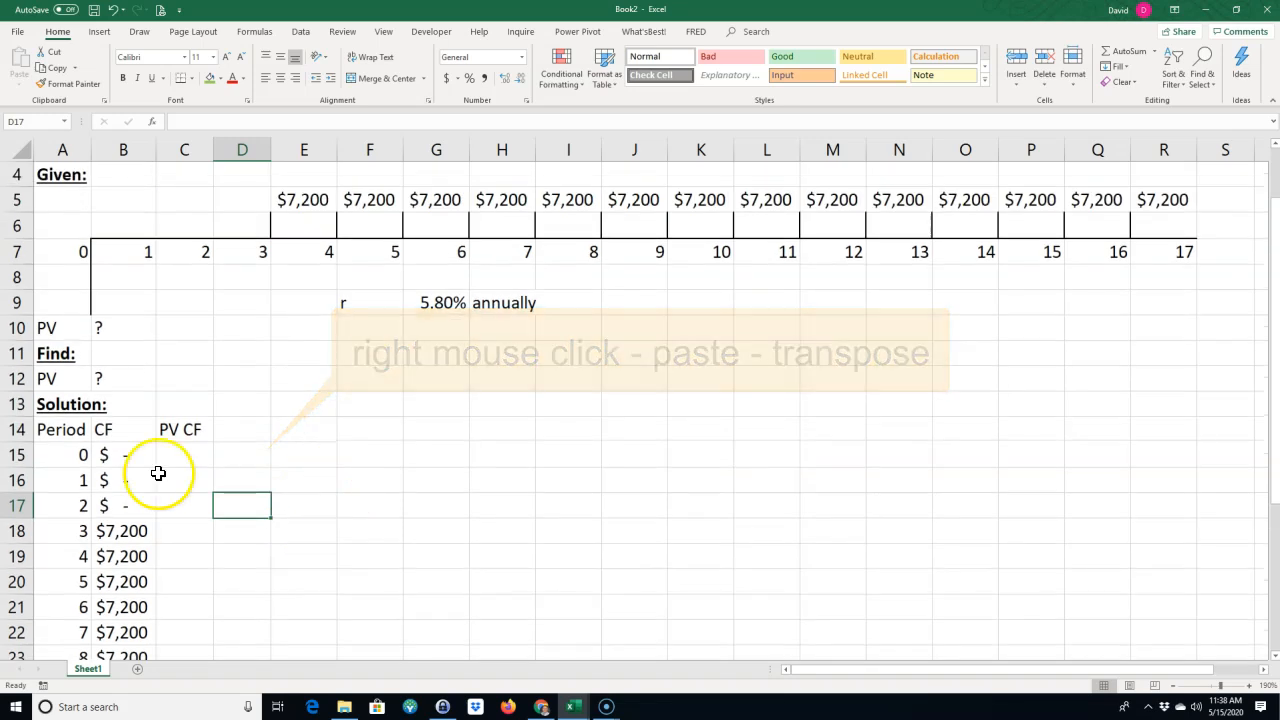
left_click(183, 453)
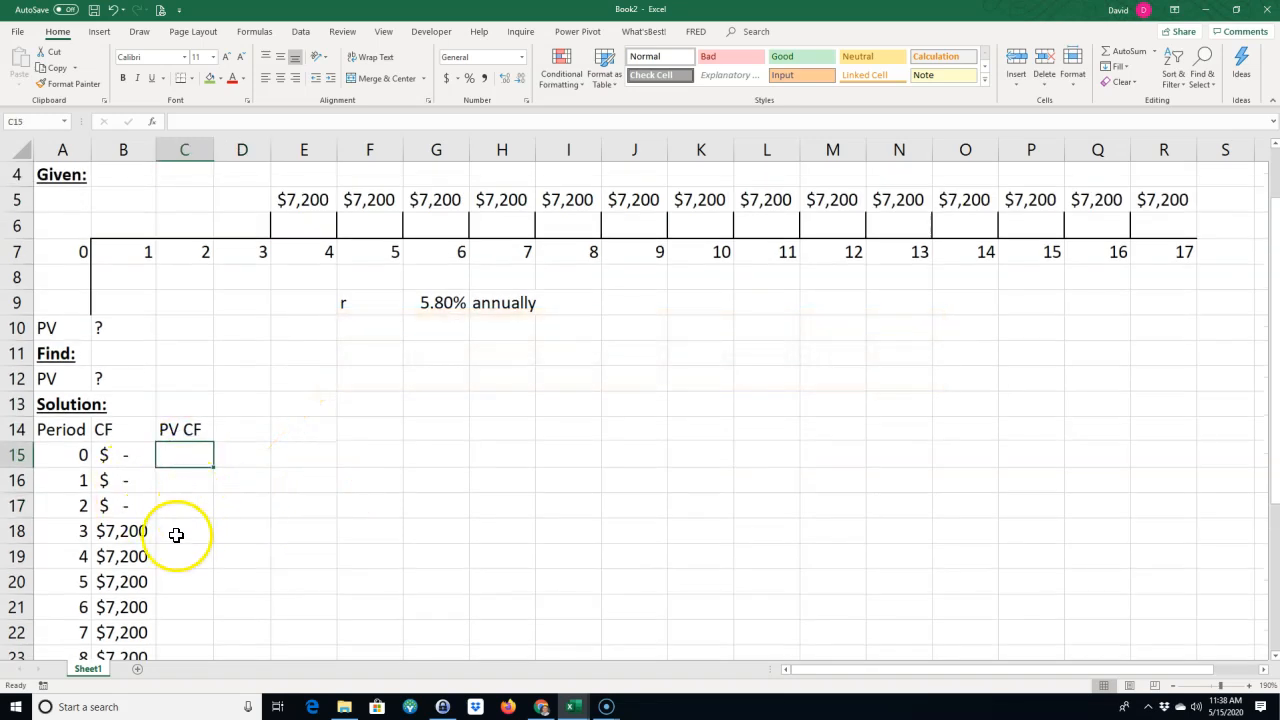
left_click(72, 531)
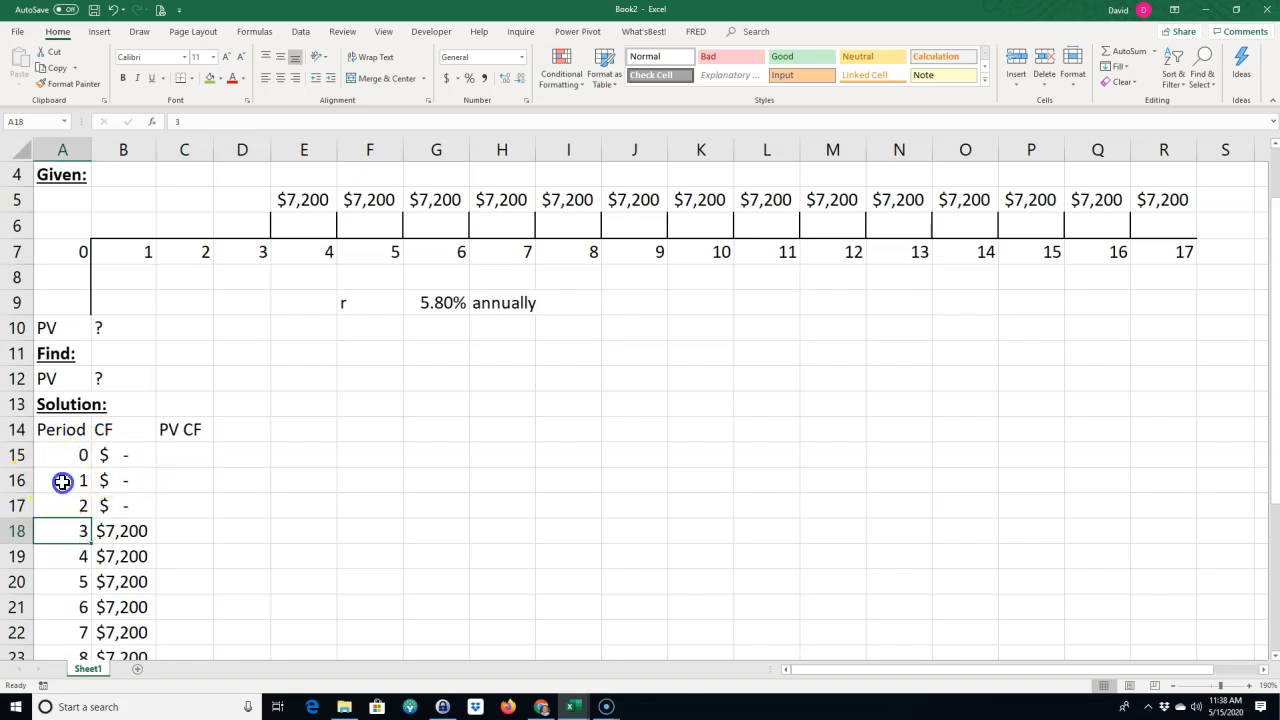
left_click(60, 503)
left_click(290, 200)
left_click(259, 251)
left_click(294, 201)
left_click(258, 254)
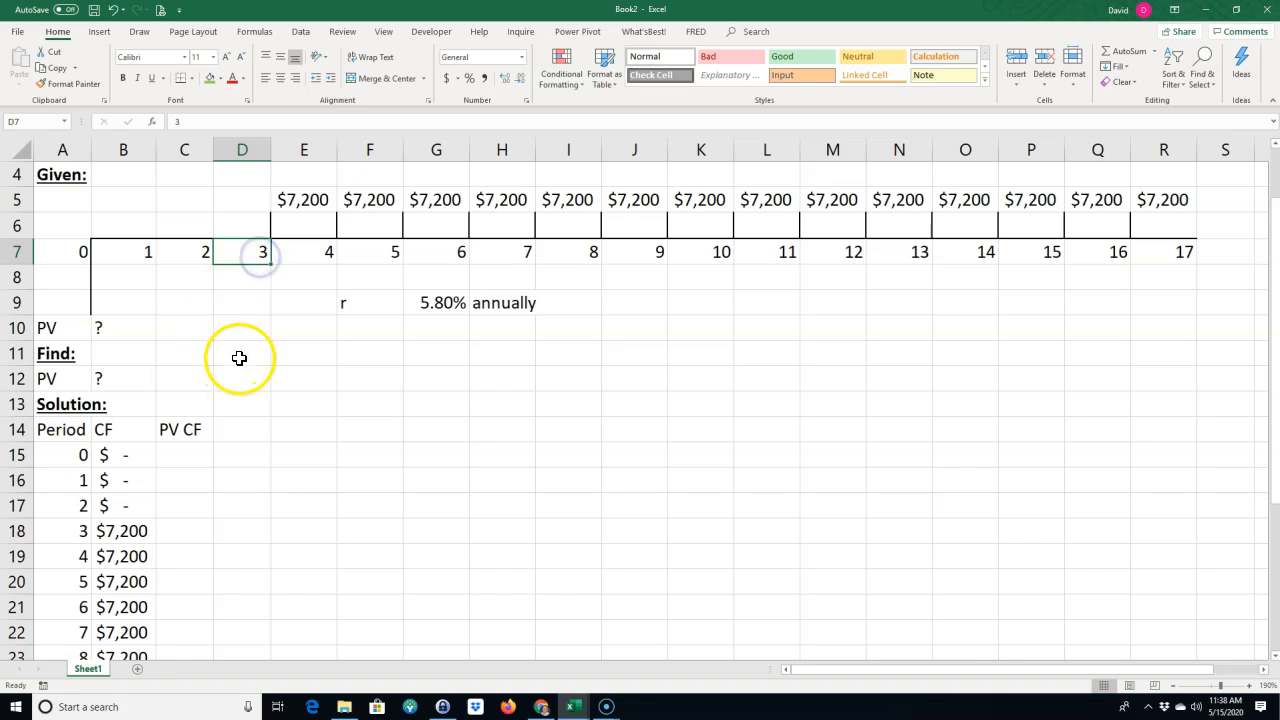
left_click(165, 533)
left_click(176, 470)
Enter the present value formula =PV($G$9,A15,,B15) in C15 for the period 0 cash flow.
left_click(181, 456)
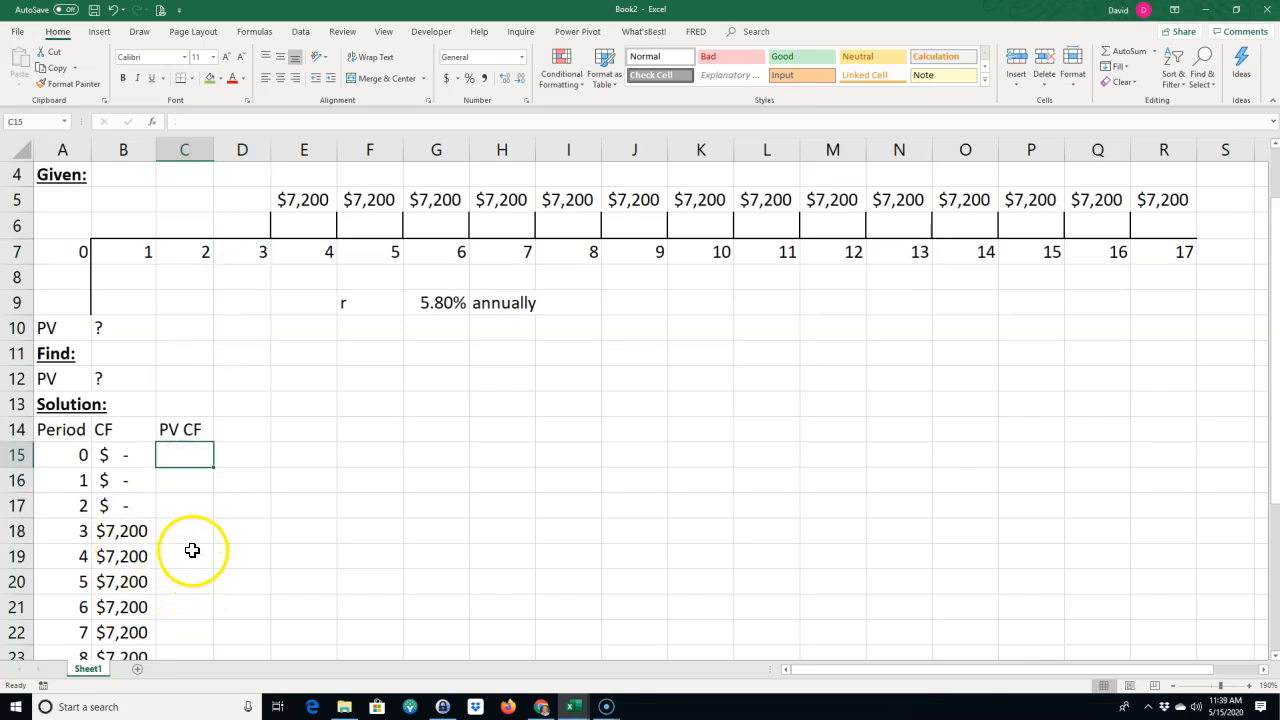
type("=pv(")
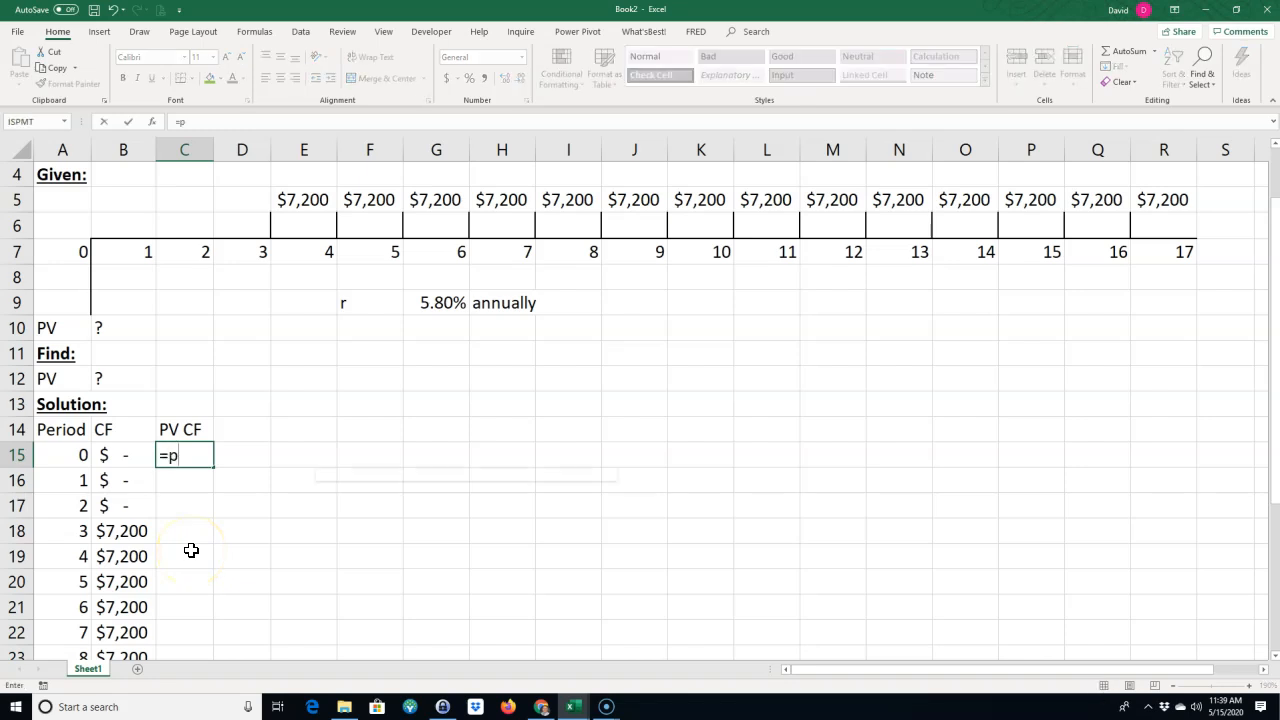
left_click(430, 302)
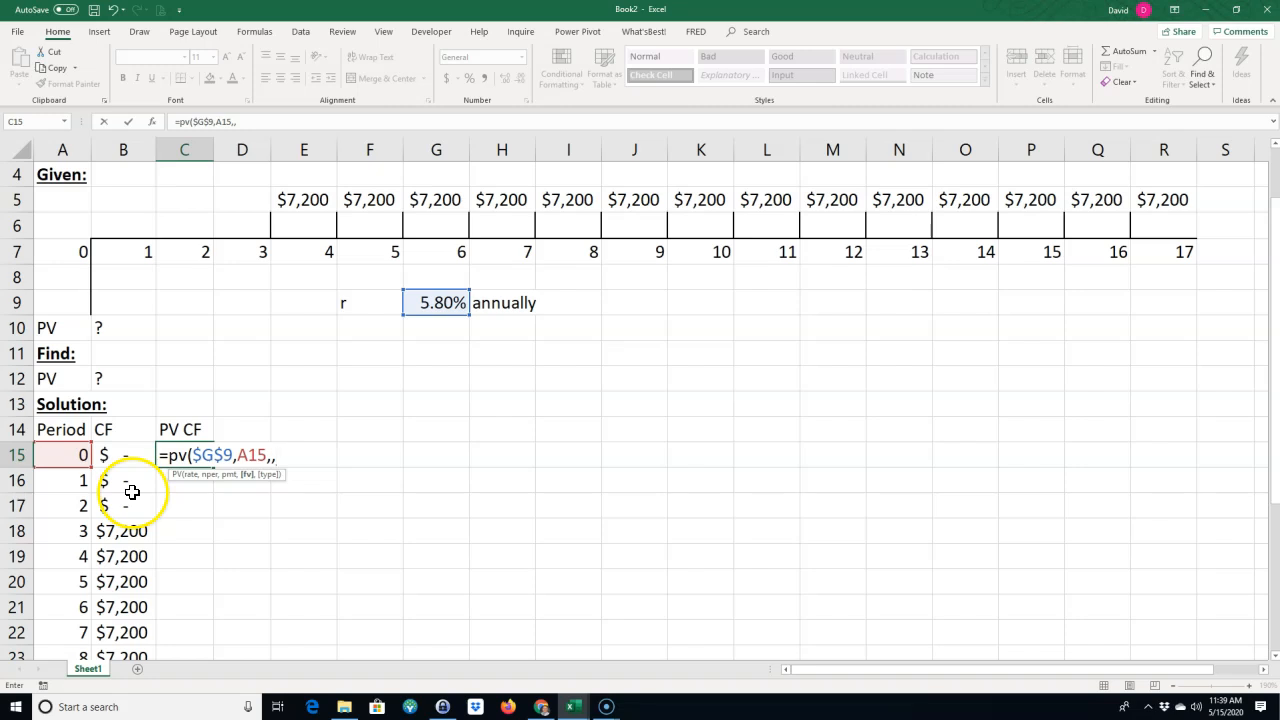
left_click(124, 456)
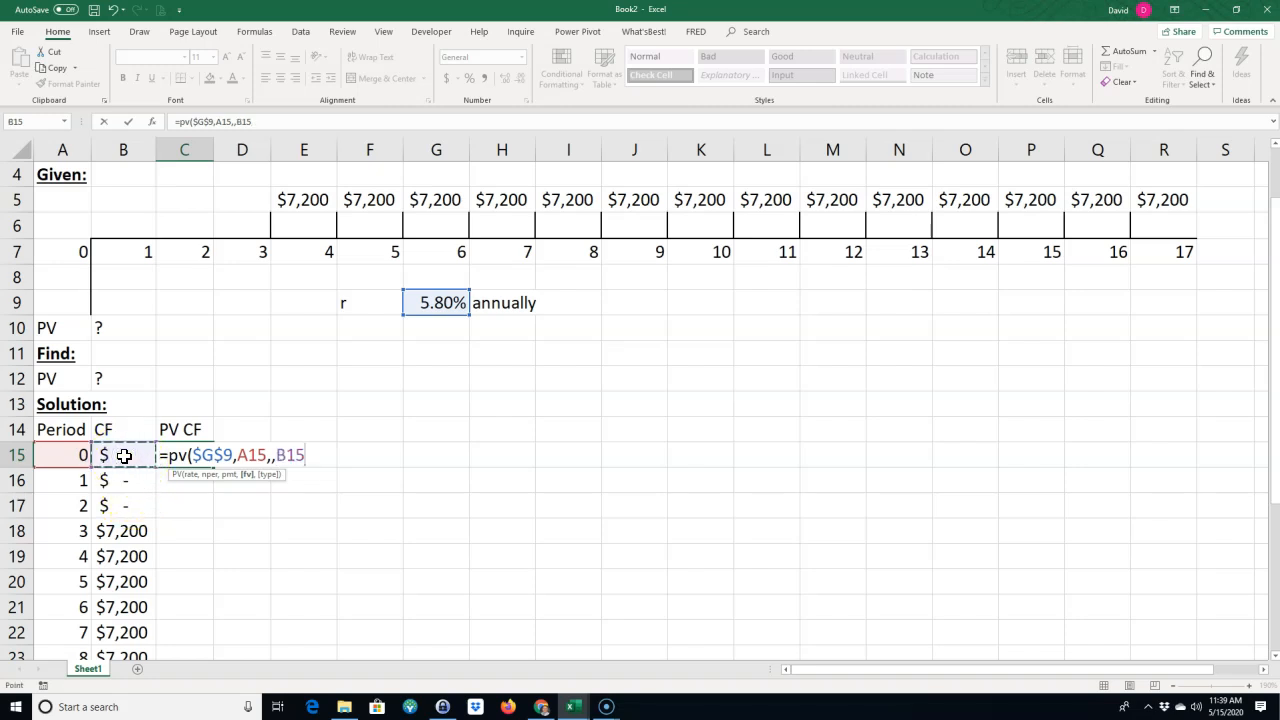
type(")")
key("Return")
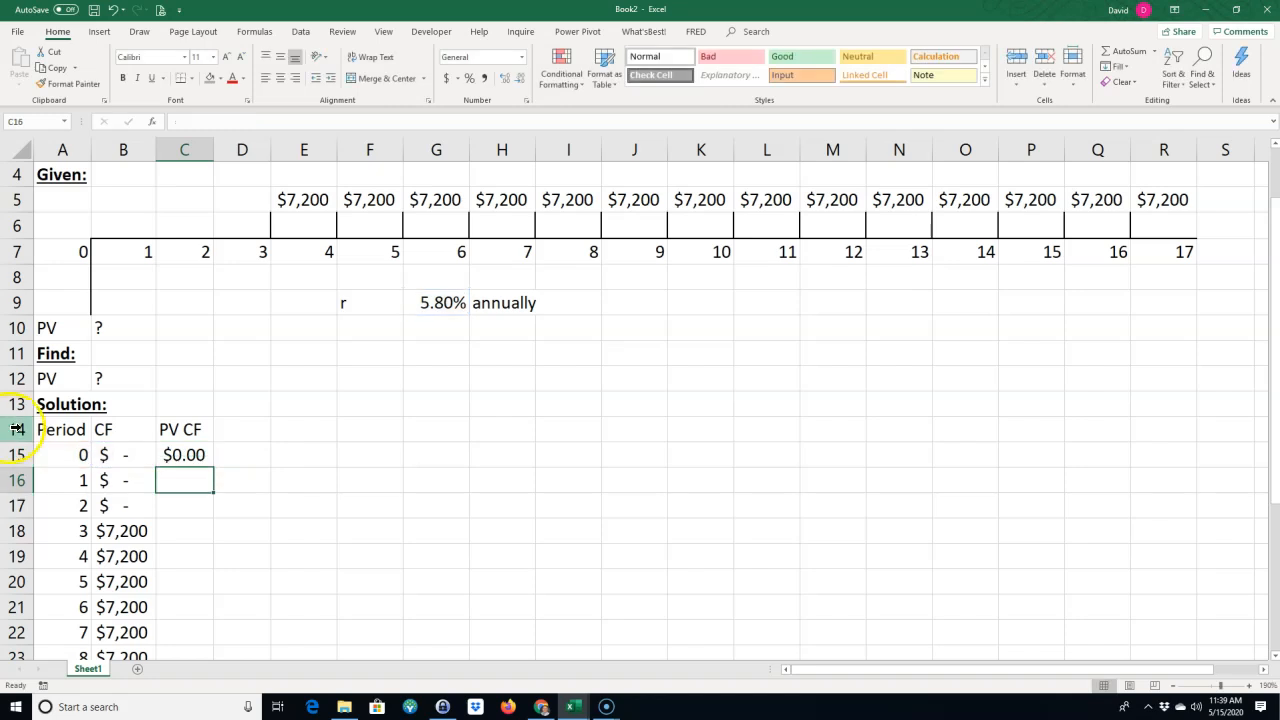
Fill the present value formula from C15 down through C31 and widen column C so the amounts fit.
left_click(189, 460)
double_click(213, 467)
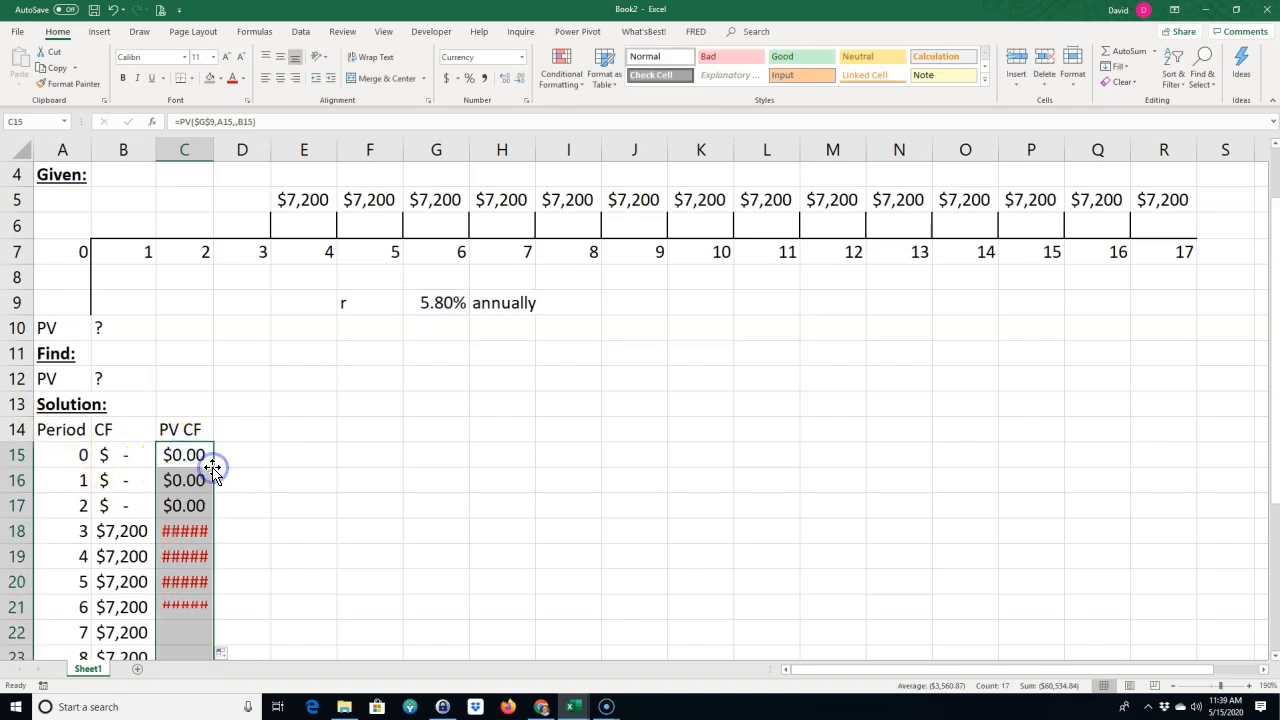
left_click_drag(213, 150, 254, 150)
scroll(243, 449, "down", 4)
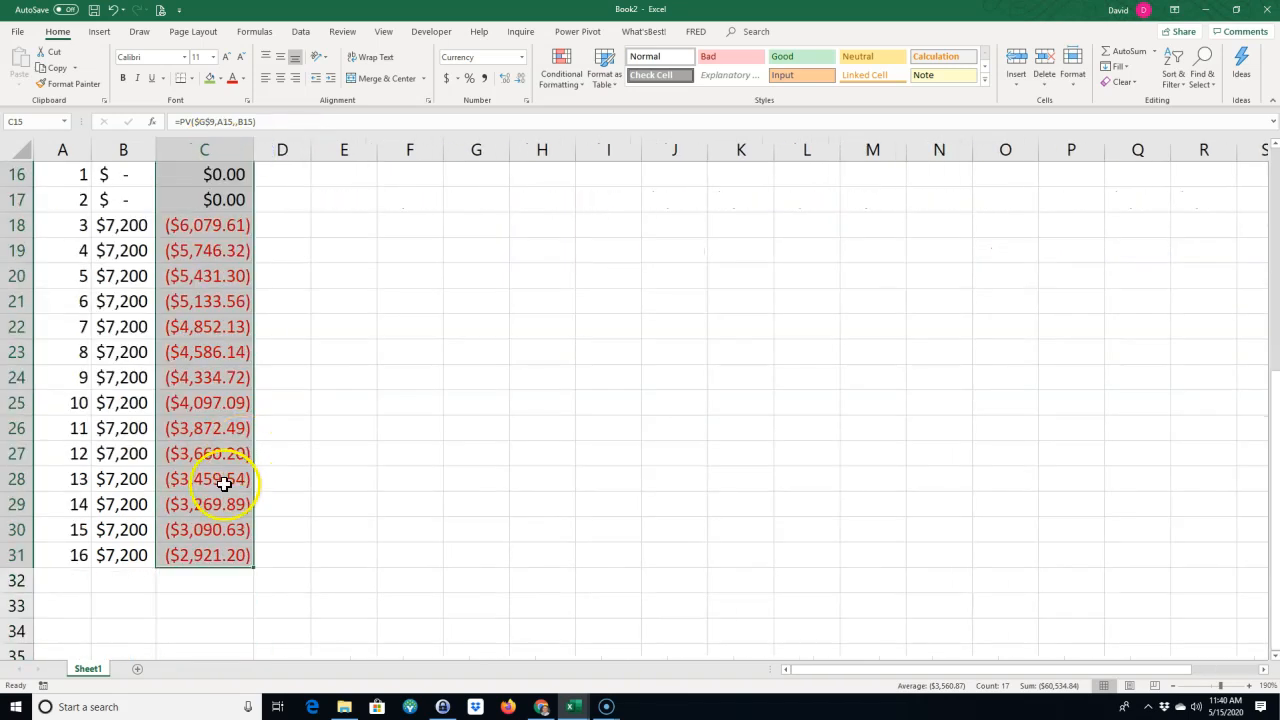
left_click(183, 580)
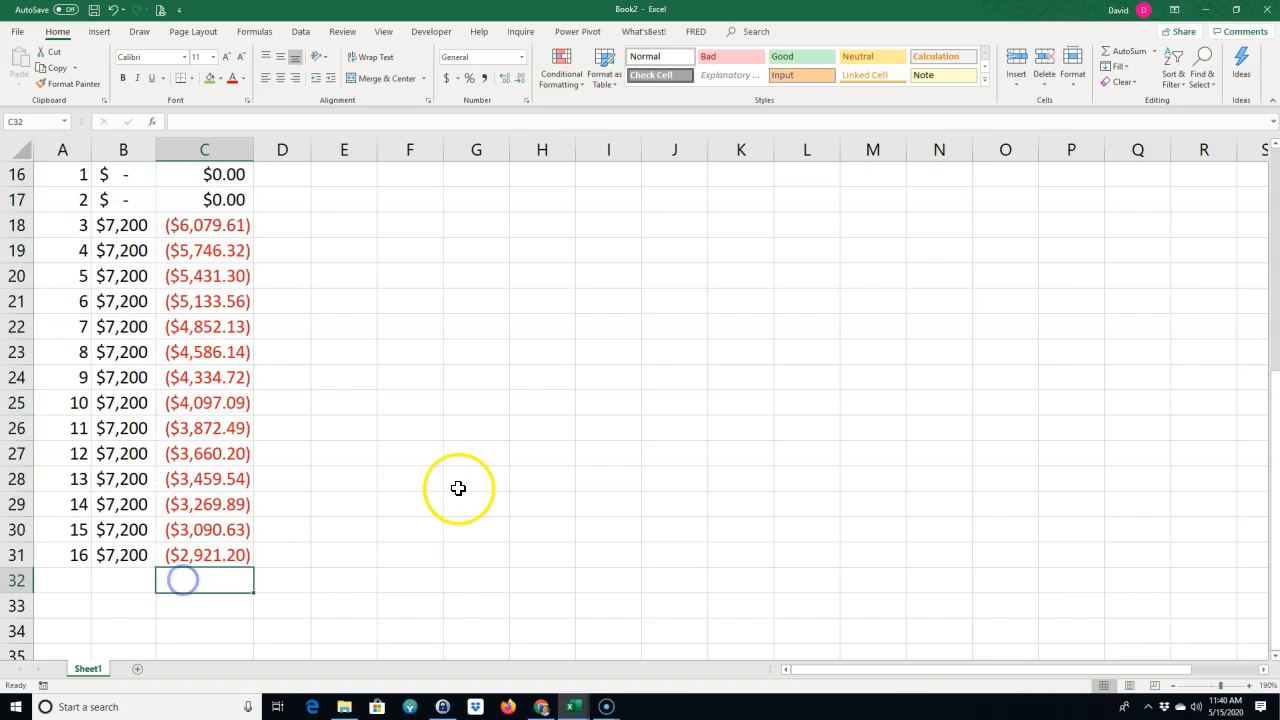
Total the discounted cash flows C15:C31 with a SUM formula in C32 and widen column C slightly.
left_click(1123, 50)
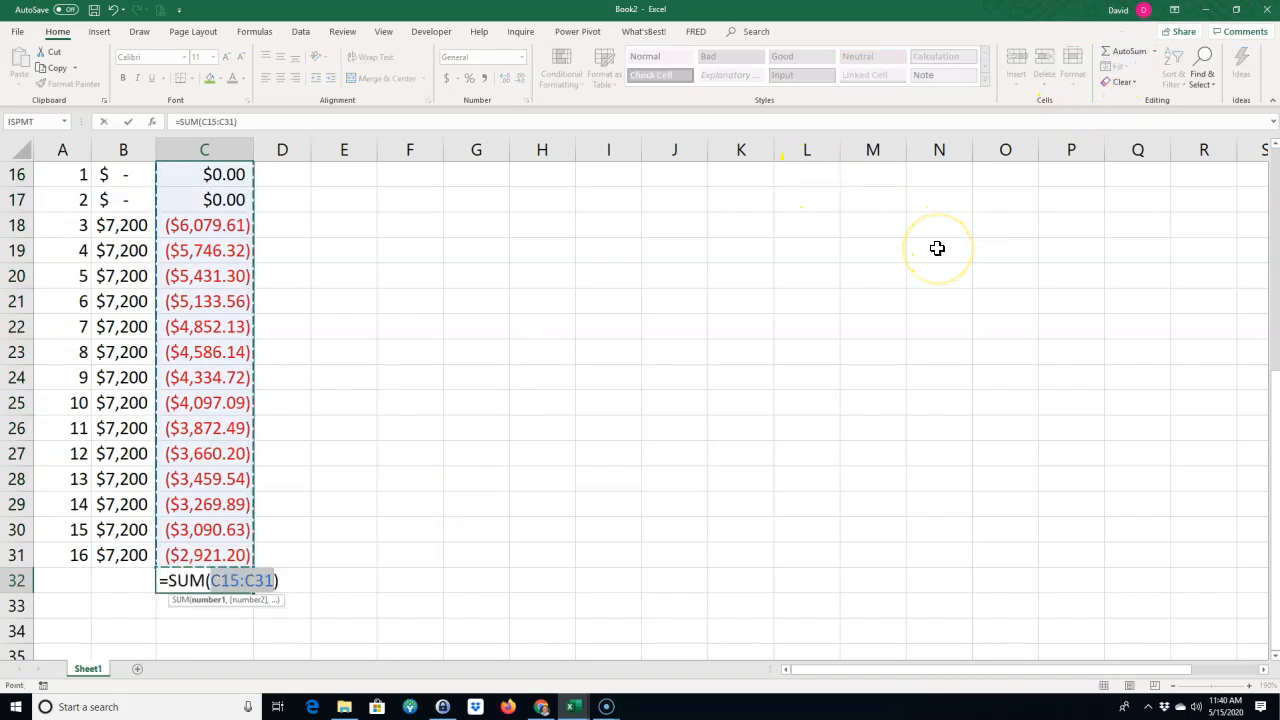
key("Return")
left_click_drag(254, 148, 267, 148)
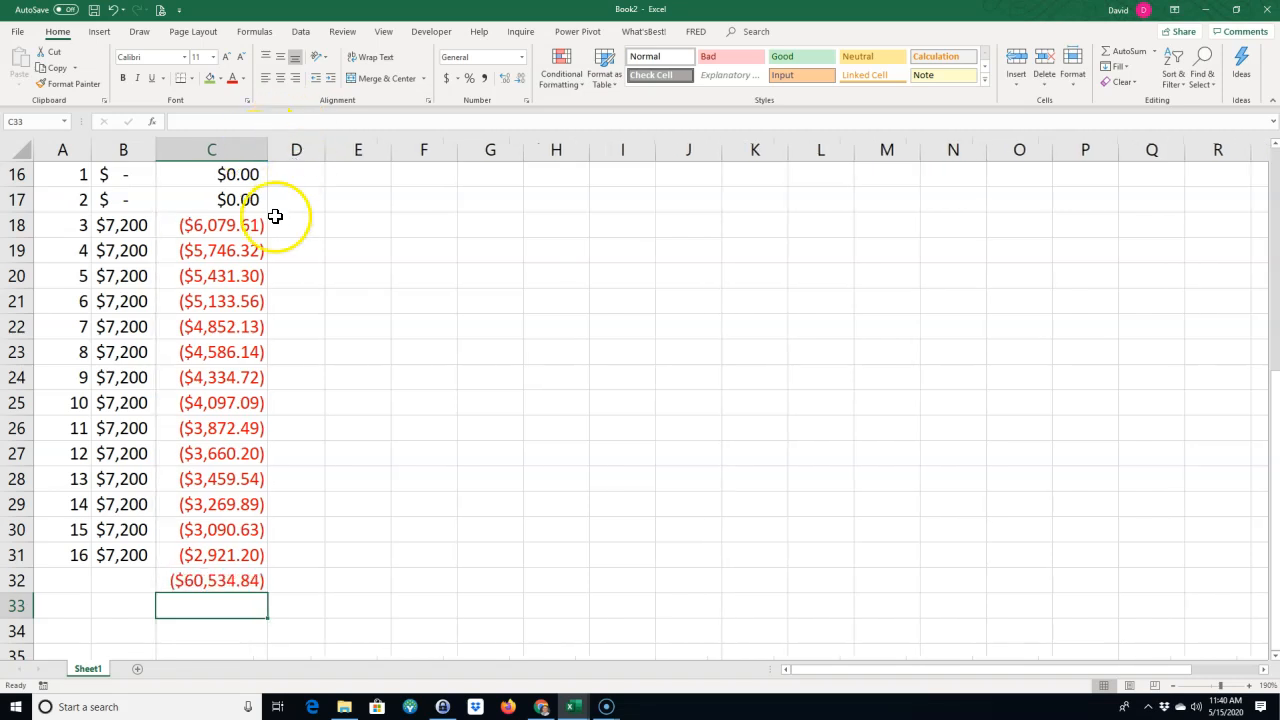
Label the total PV in B32 and fill B32:C32 with yellow.
left_click(122, 575)
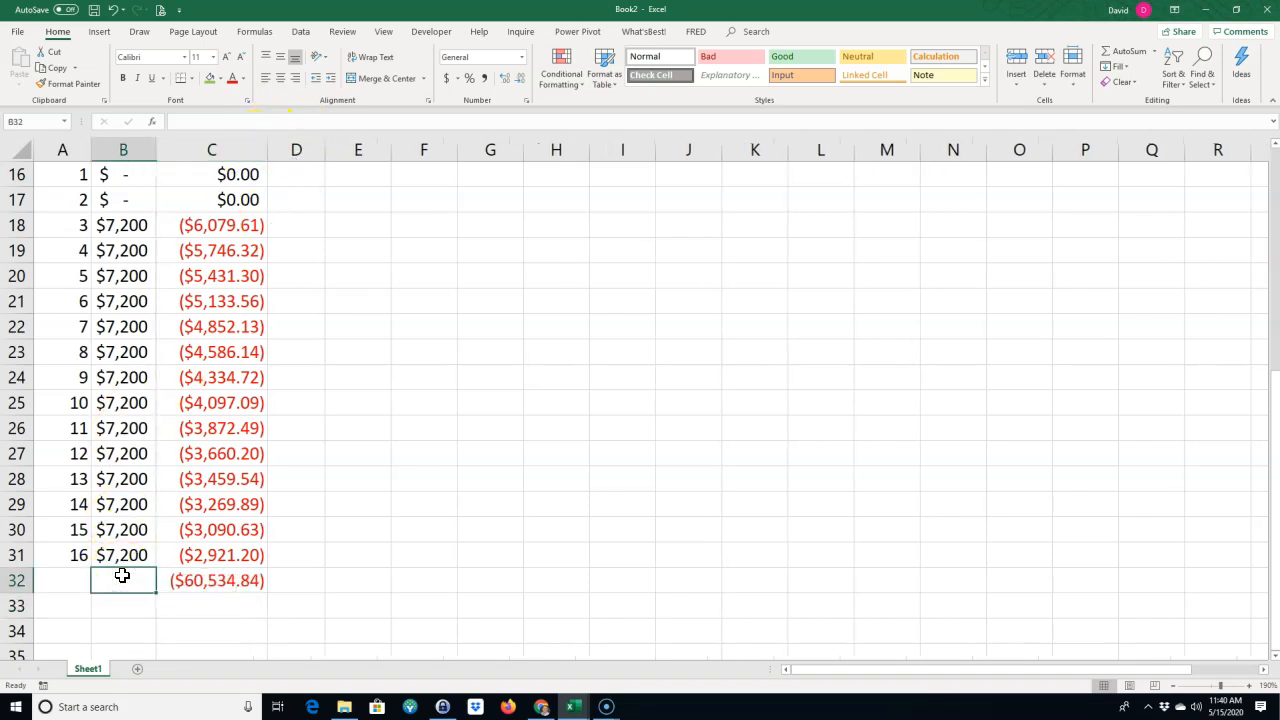
type("PV")
left_click(177, 620)
left_click_drag(143, 583, 201, 588)
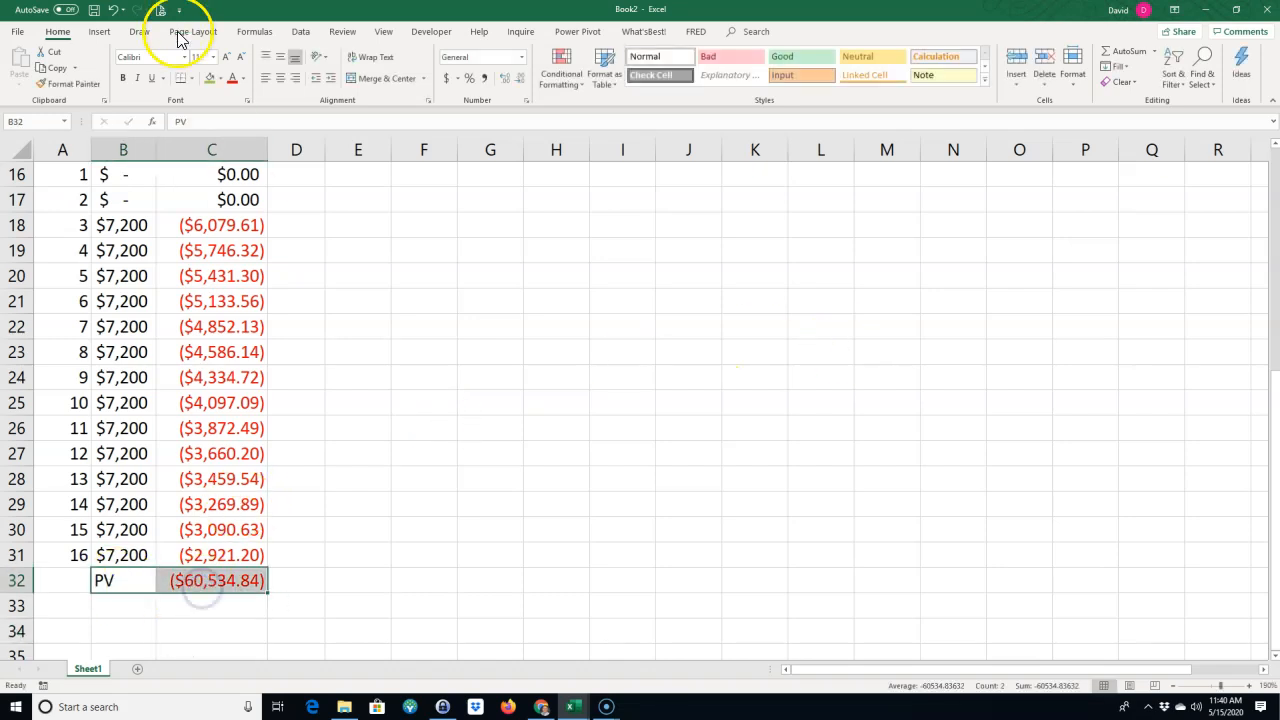
left_click(220, 80)
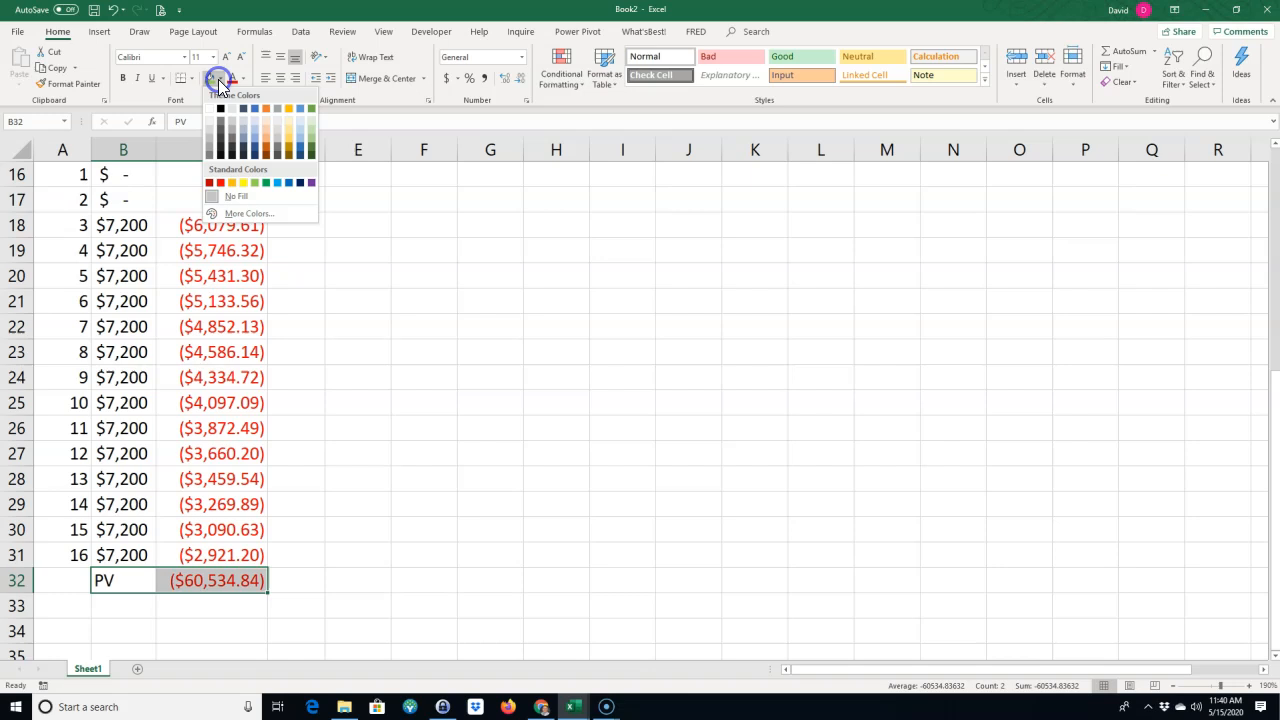
left_click(243, 183)
Show the formula of C32 with FORMULATEXT in D32 and fill it up column D to D15.
left_click(288, 577)
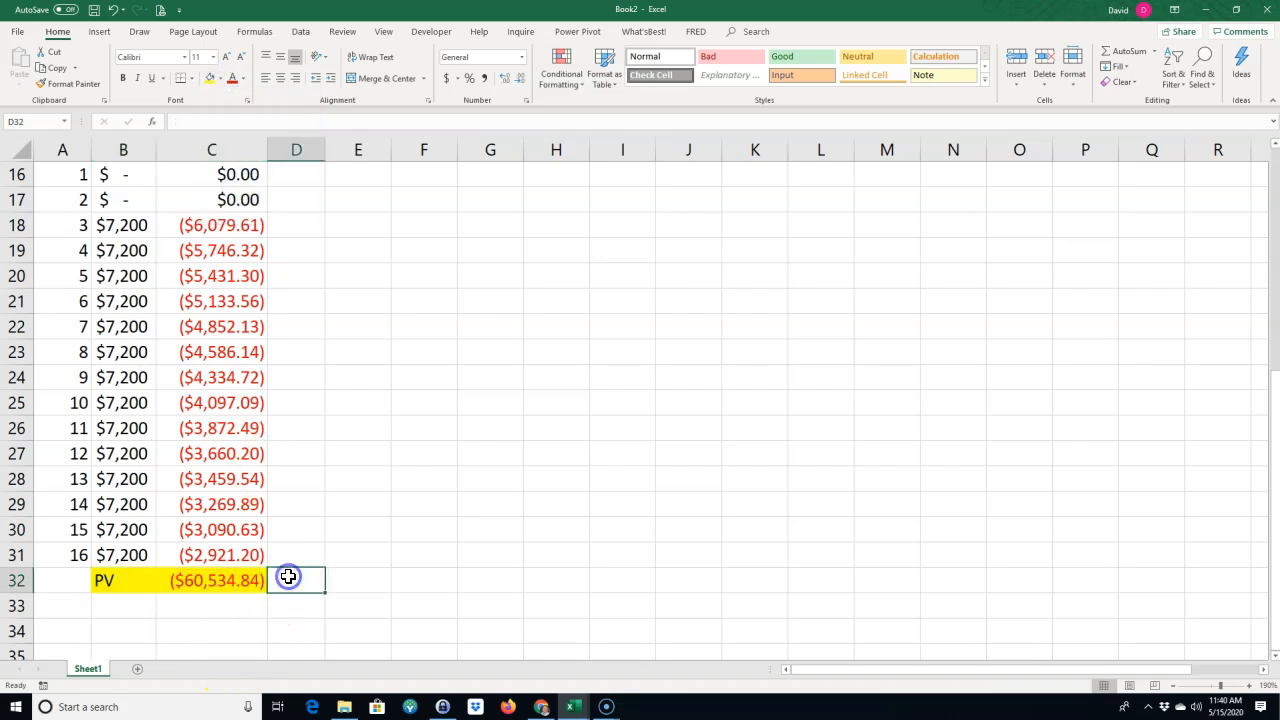
type("=form")
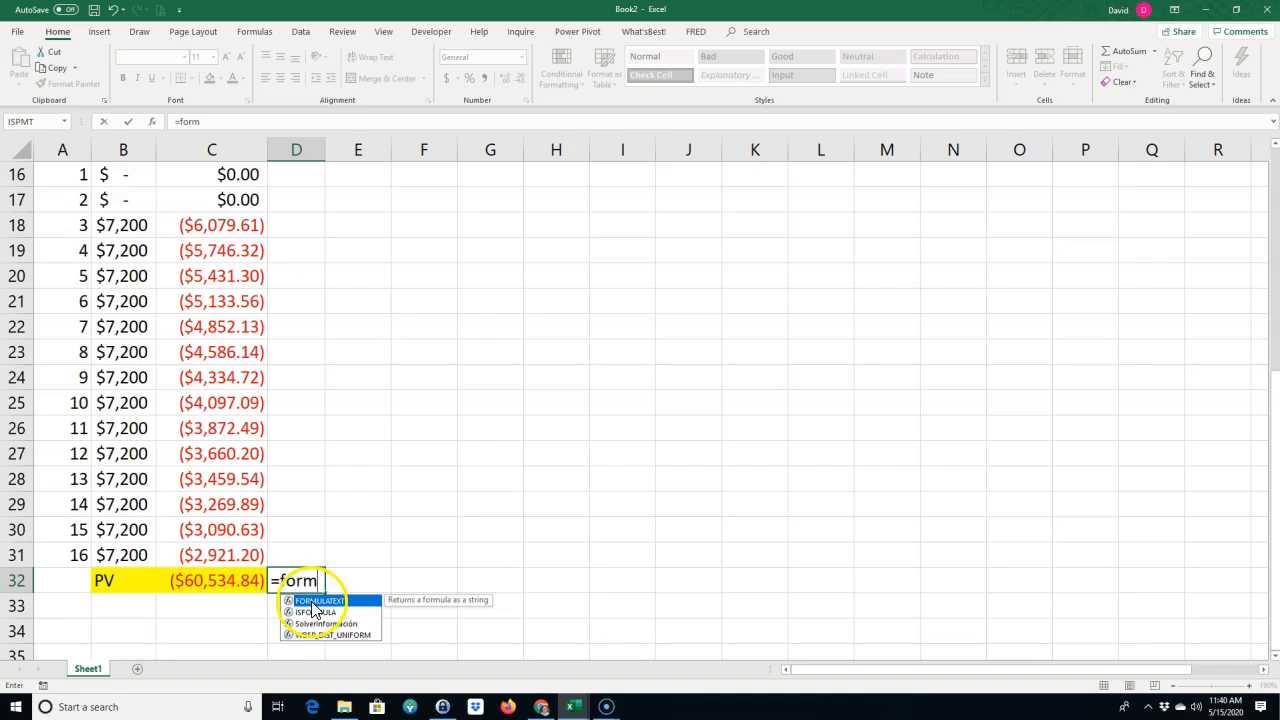
double_click(318, 600)
left_click(230, 581)
key("Return")
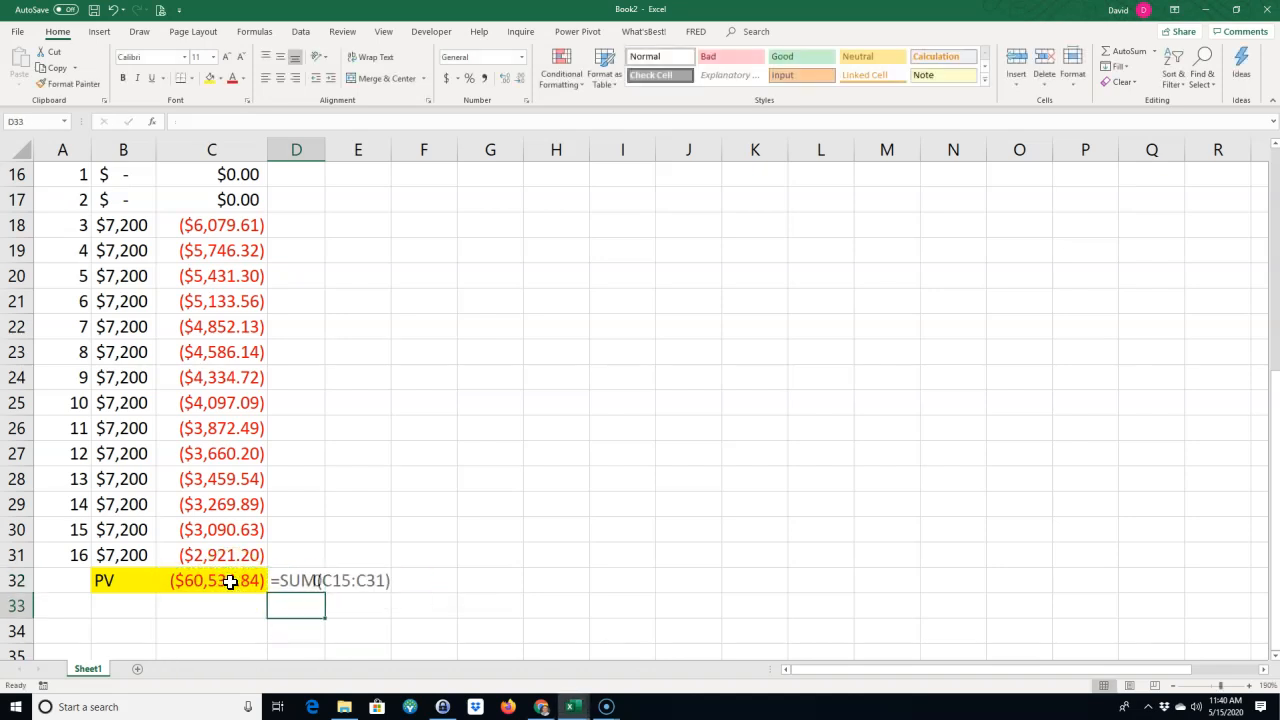
left_click(299, 580)
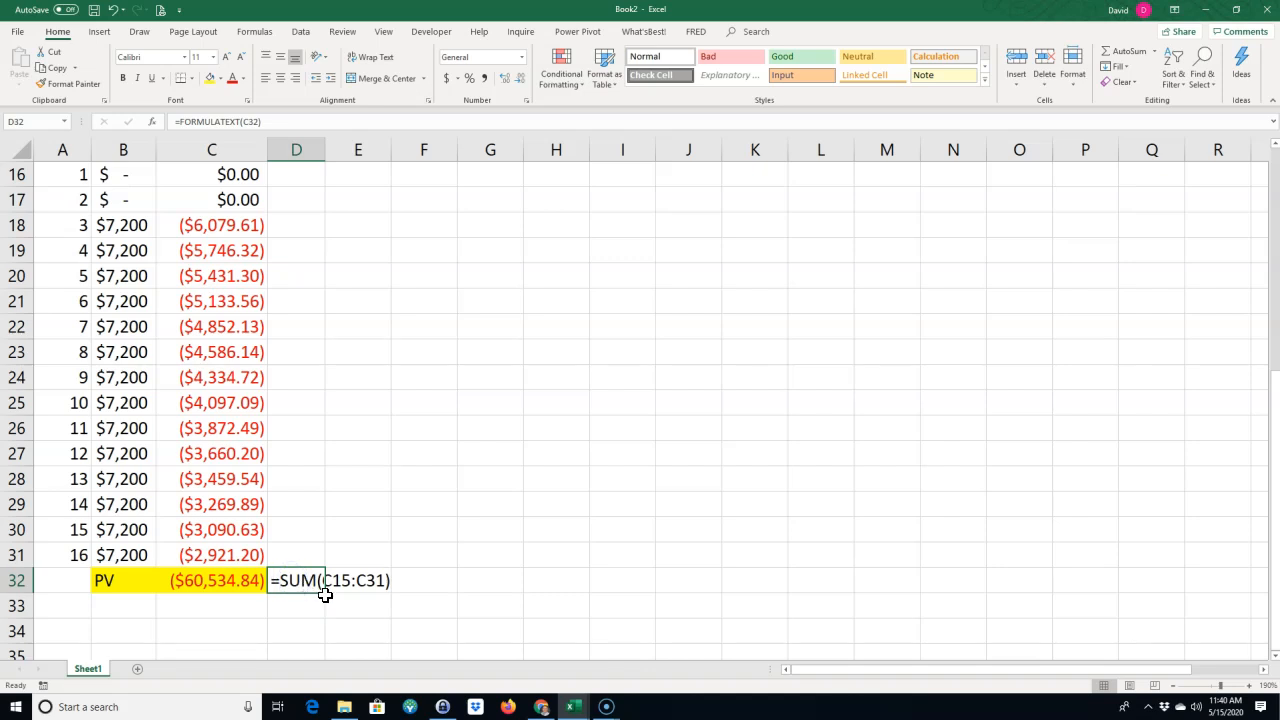
left_click_drag(326, 594, 332, 276)
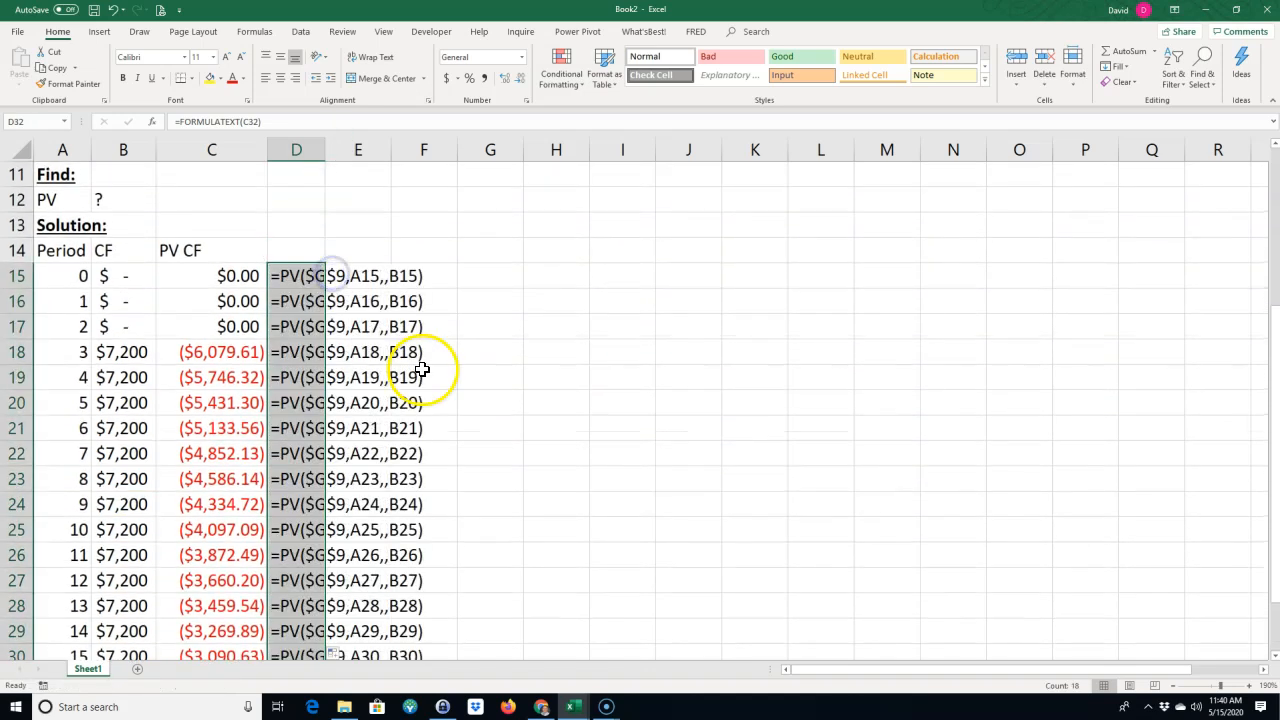
Review the displayed formulas in column D against the discount rate and the payment timeline.
left_click(525, 380)
scroll(517, 387, "down", 5)
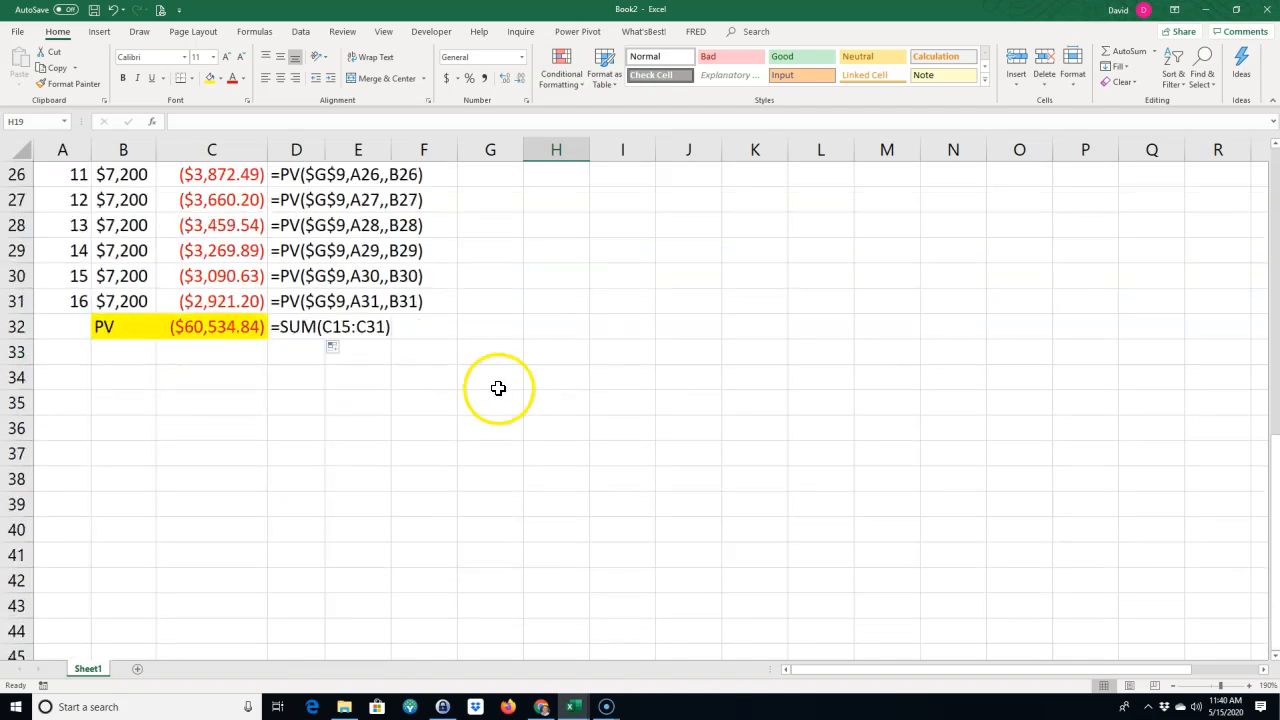
scroll(492, 392, "up", 5)
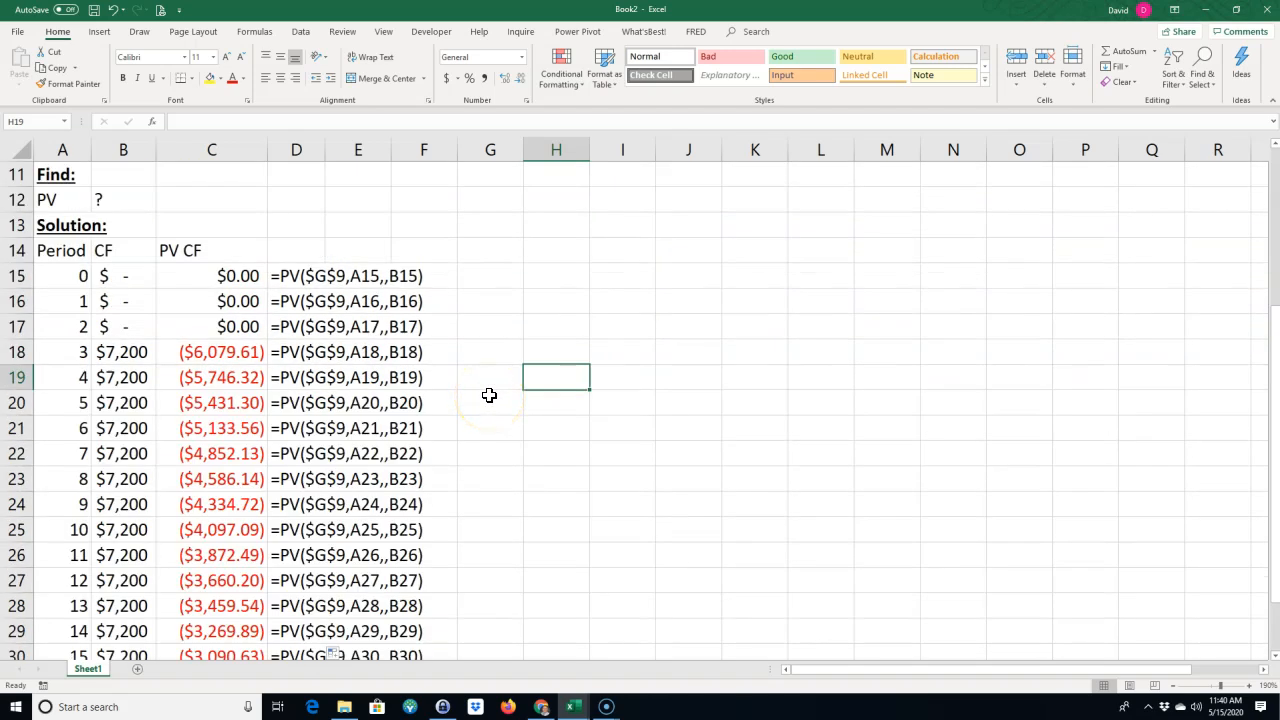
scroll(489, 395, "up", 1)
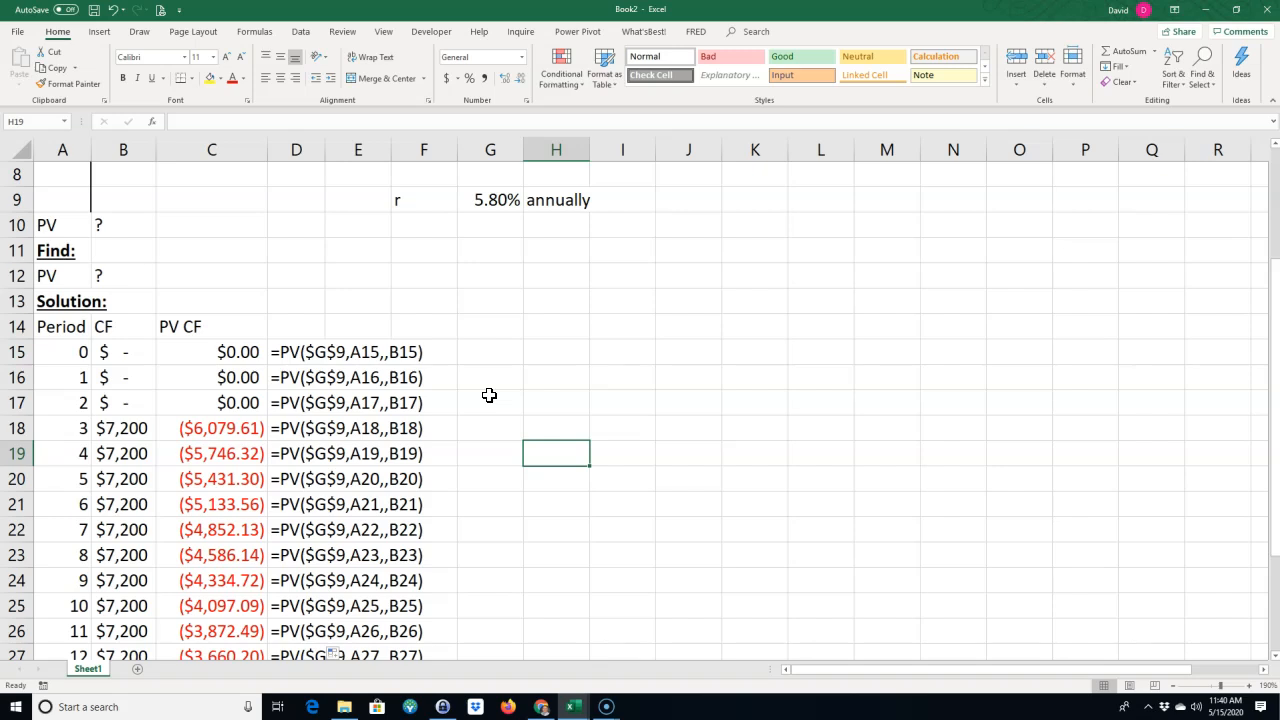
scroll(489, 395, "up", 2)
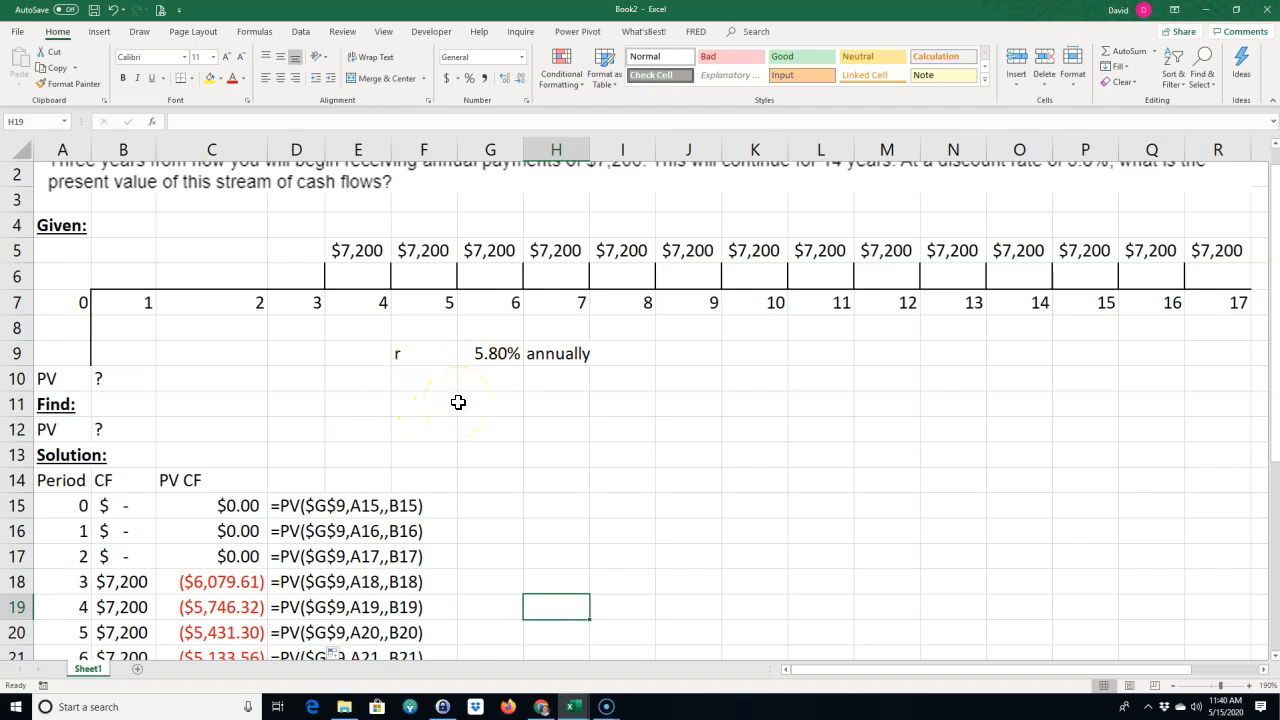
left_click(473, 455)
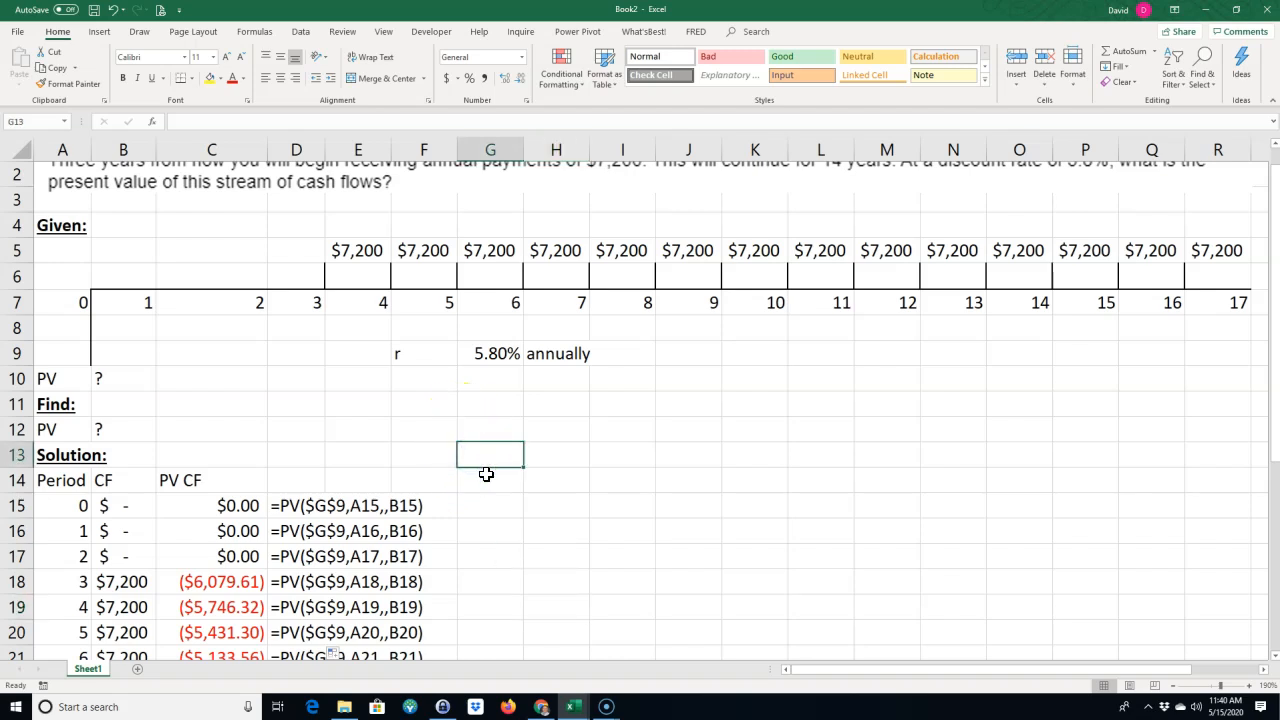
Add a bold, underlined heading "NPV Solution:" in A33 and label B34 PV.
scroll(214, 529, "down", 7)
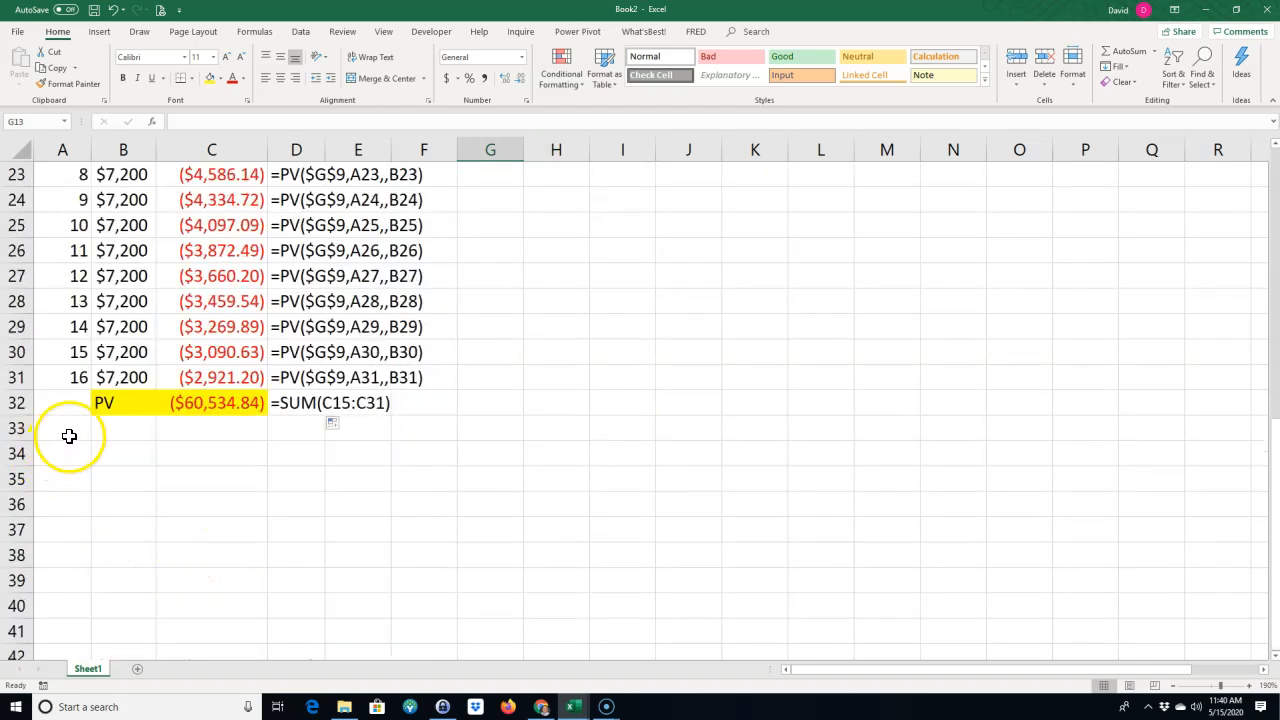
left_click(67, 434)
type("NPV")
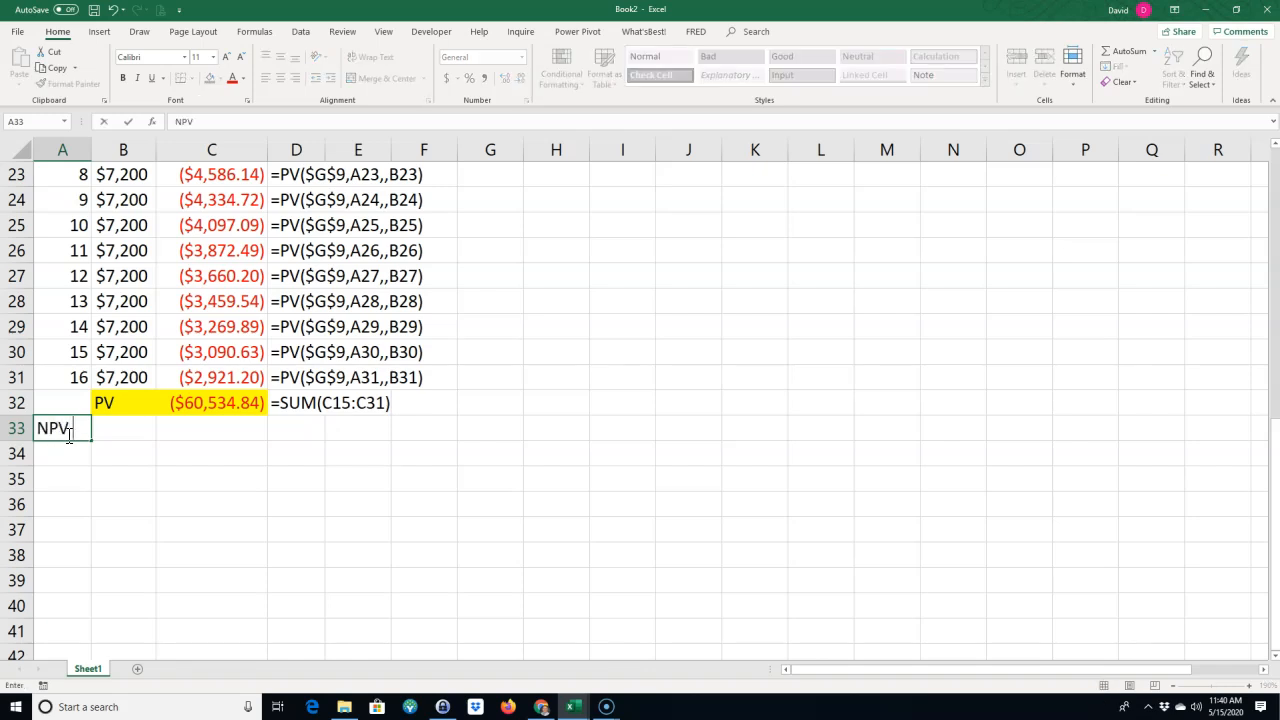
type(" Solution:")
key("Return")
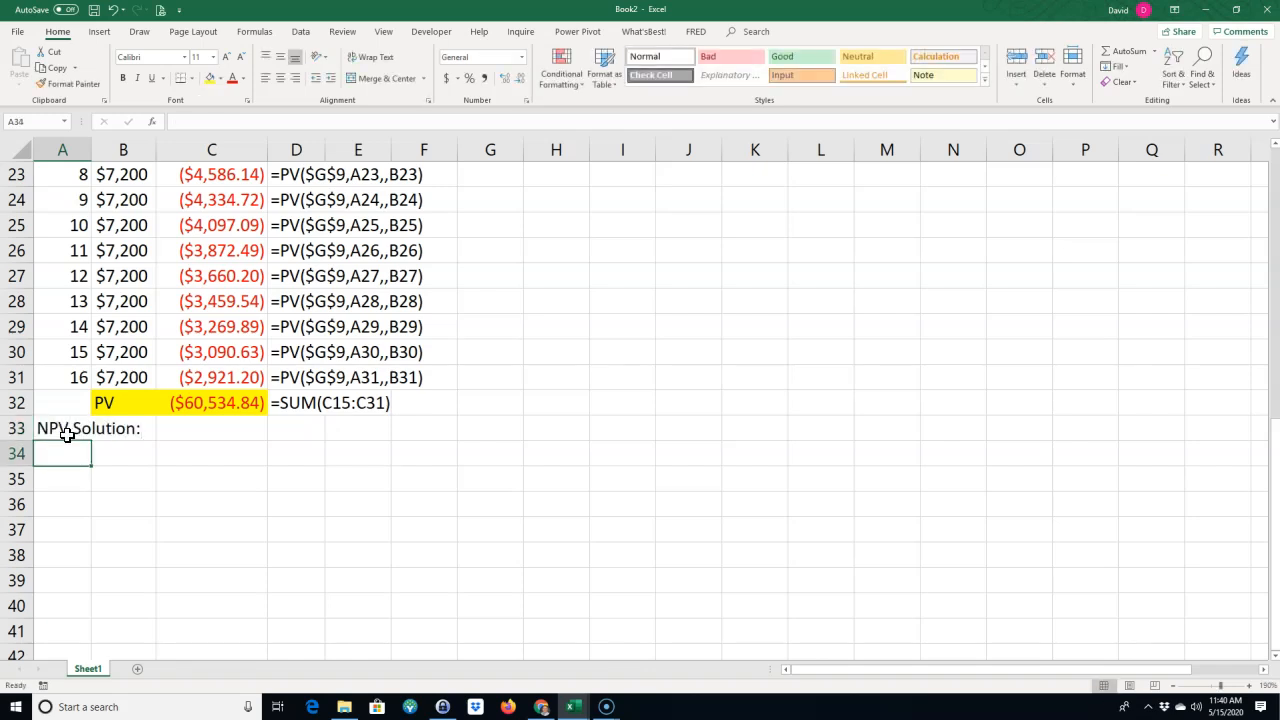
left_click(40, 433)
left_click(122, 77)
left_click(151, 77)
left_click(110, 445)
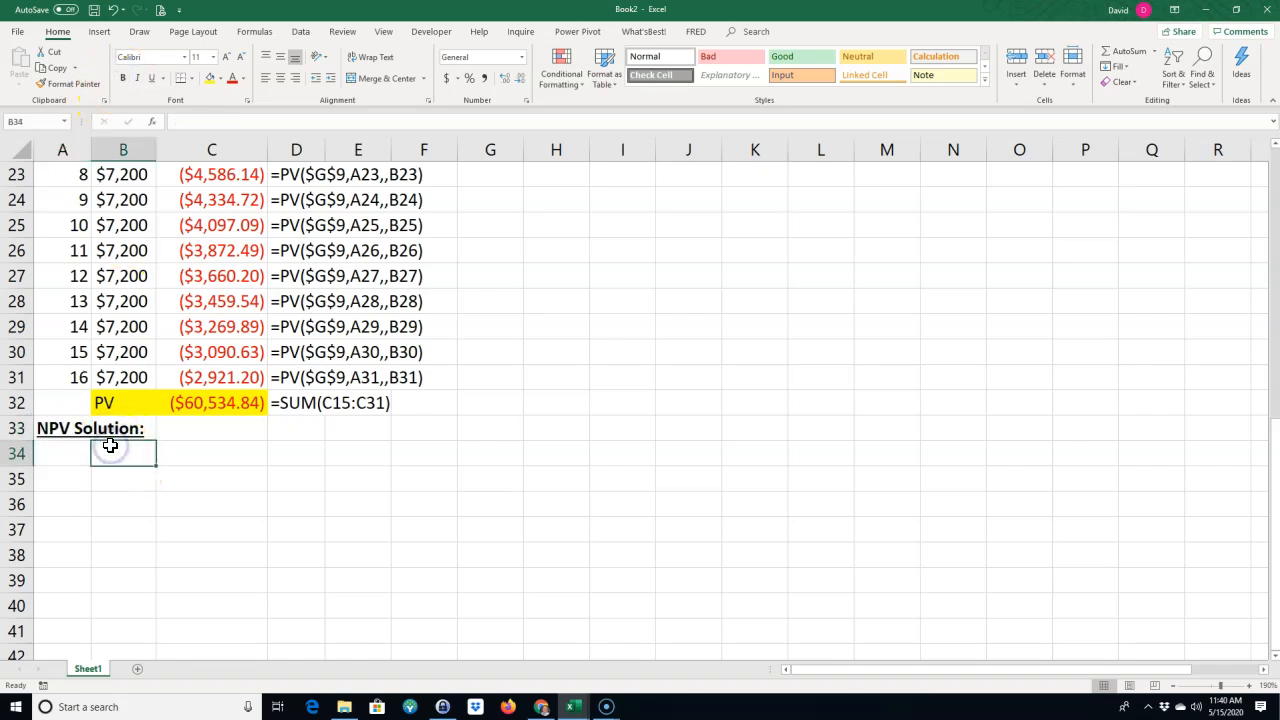
type("PV")
key("Tab")
Try the formula =NPV(G9,C16:C31) on the discounted amounts in C34, and clear the cell.
type("=npv(")
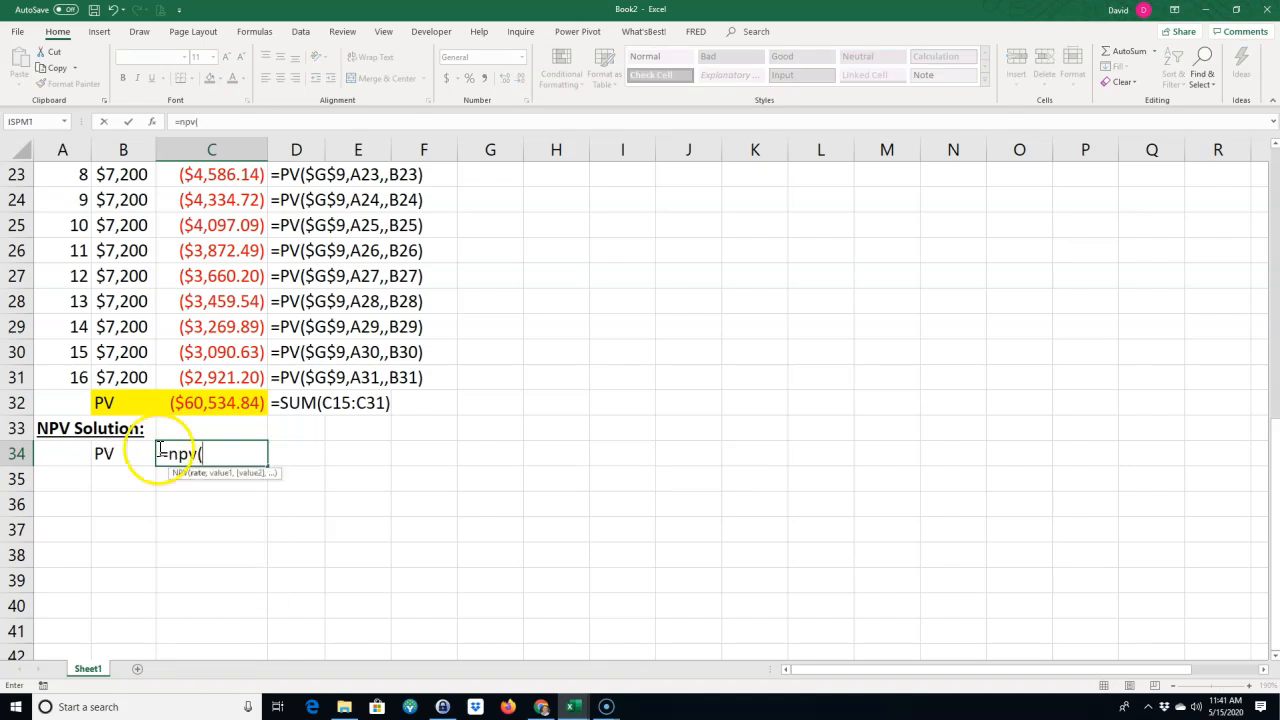
scroll(340, 440, "up", 5)
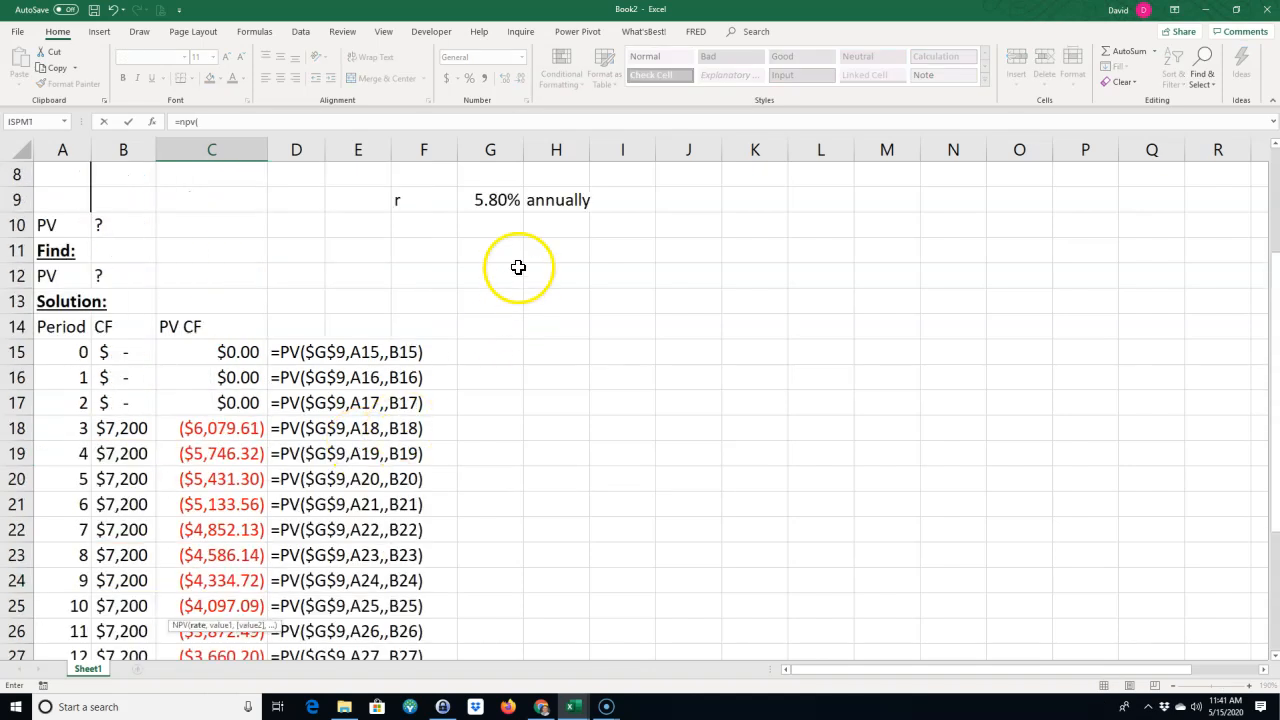
left_click(497, 203)
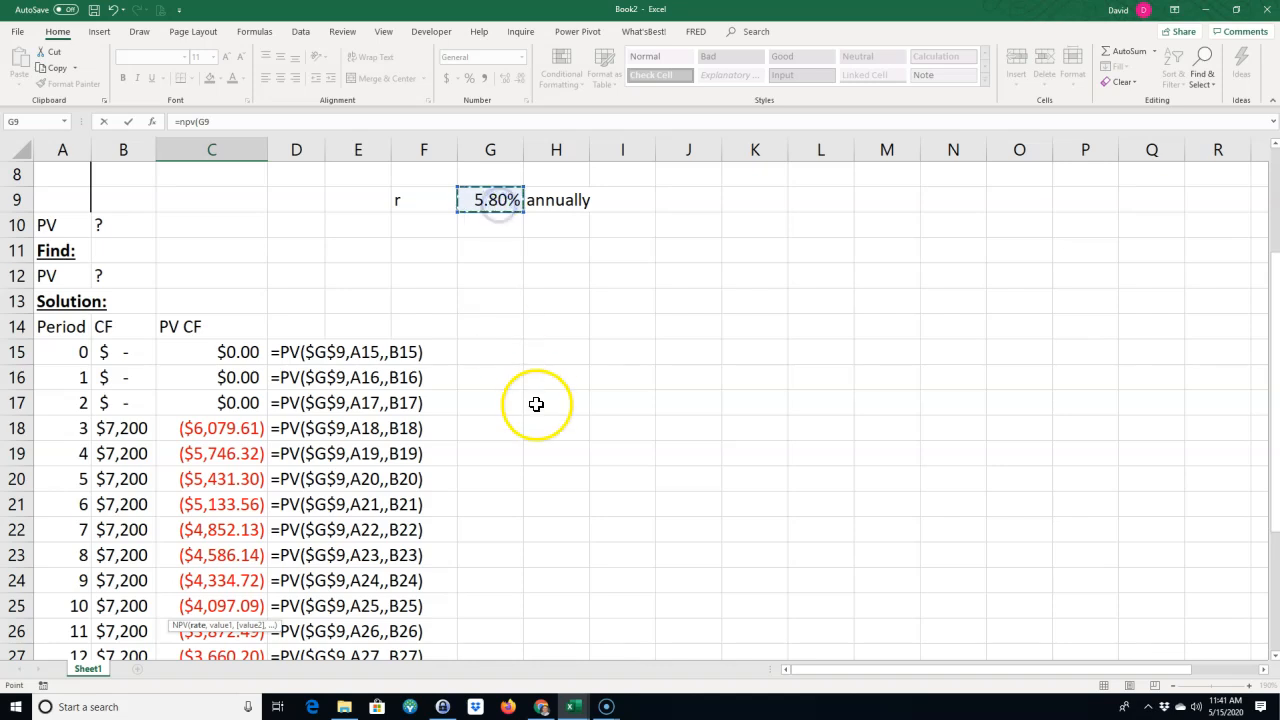
scroll(536, 404, "down", 4)
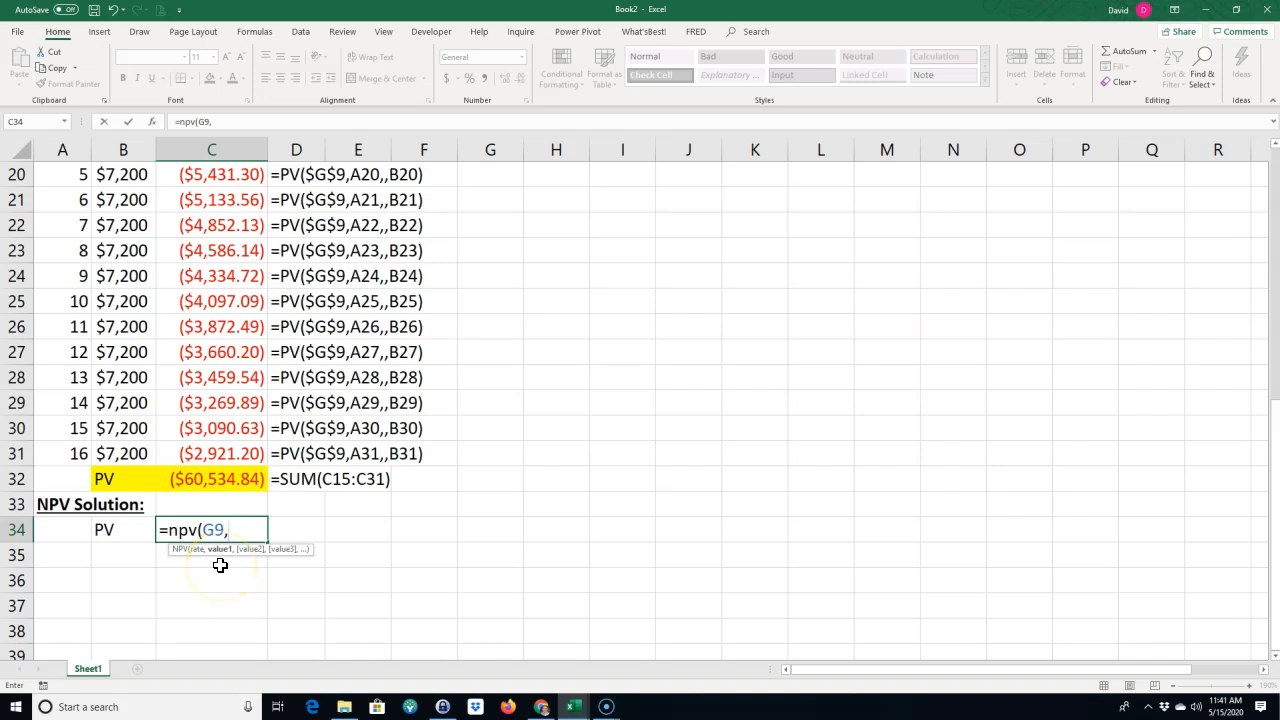
scroll(220, 565, "up", 6)
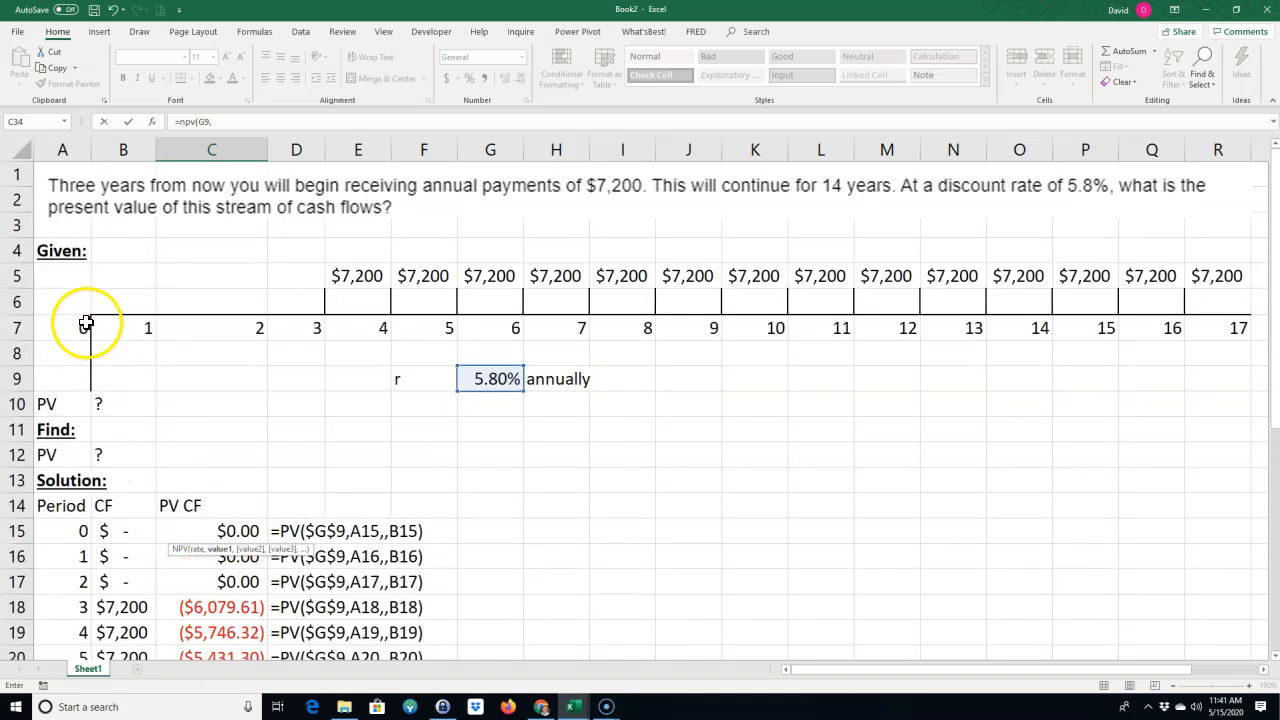
scroll(551, 450, "down", 3)
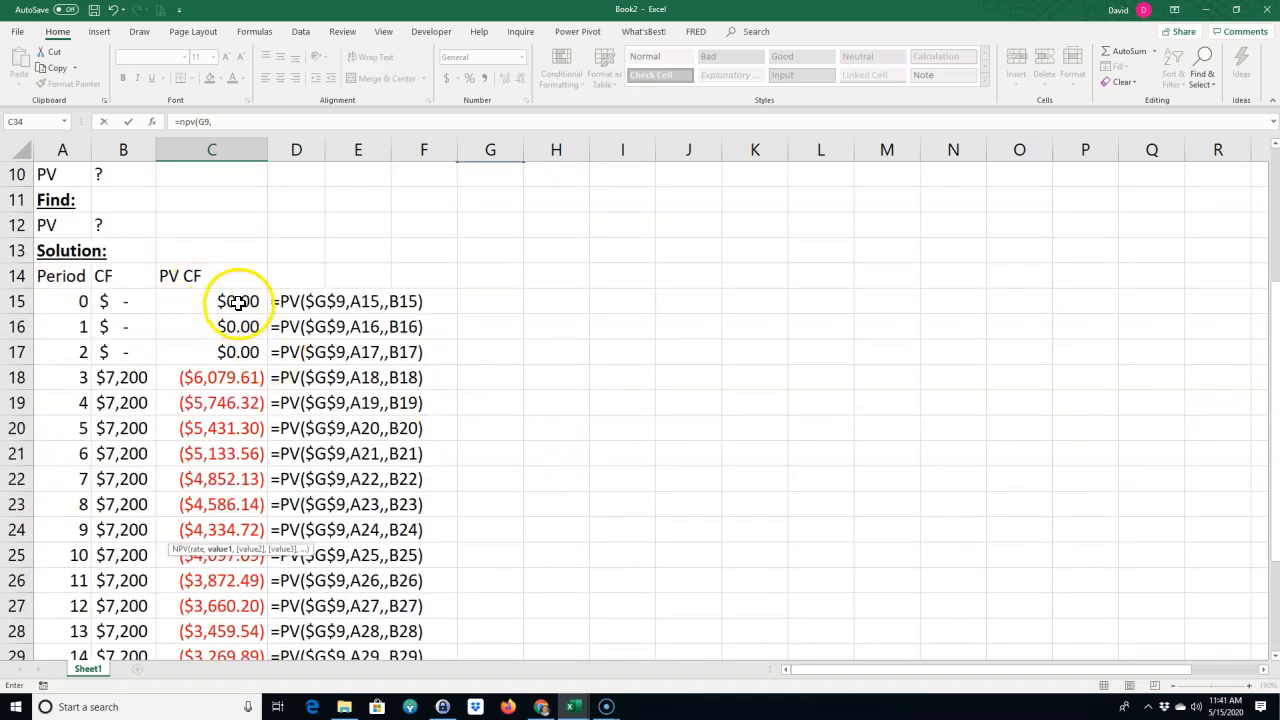
scroll(290, 280, "up", 3)
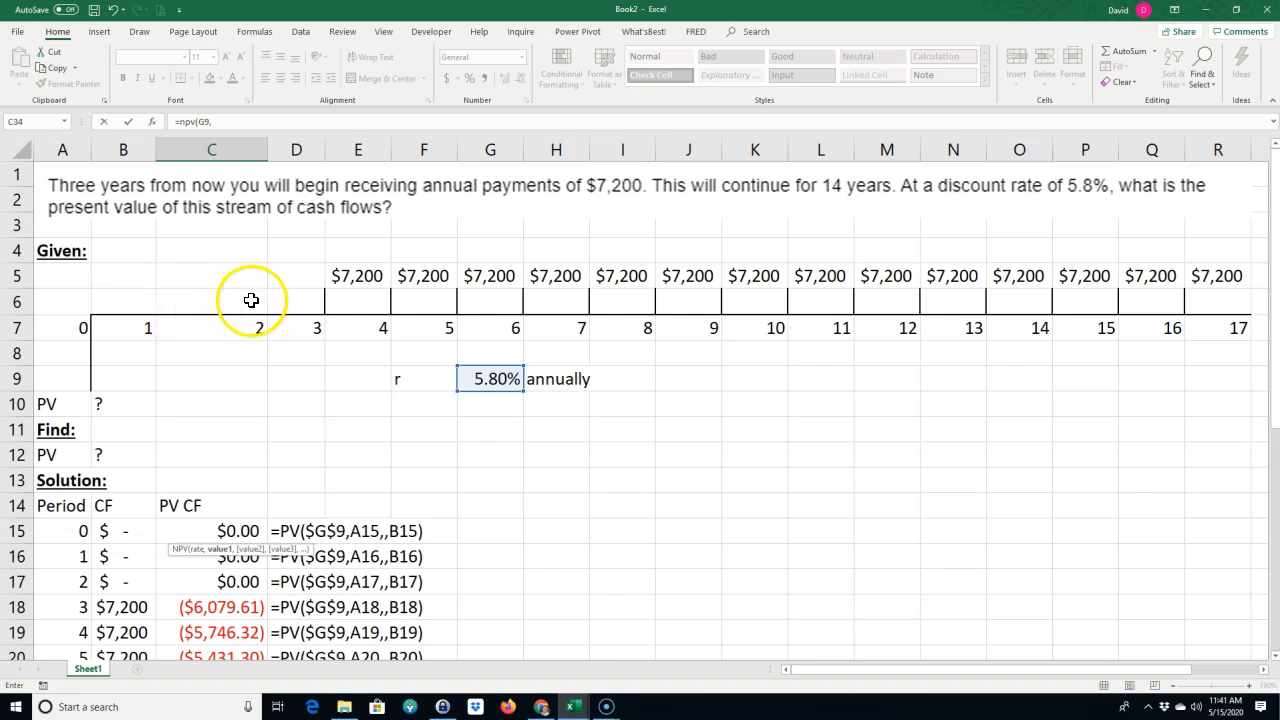
scroll(300, 337, "down", 2)
left_click_drag(229, 403, 211, 596)
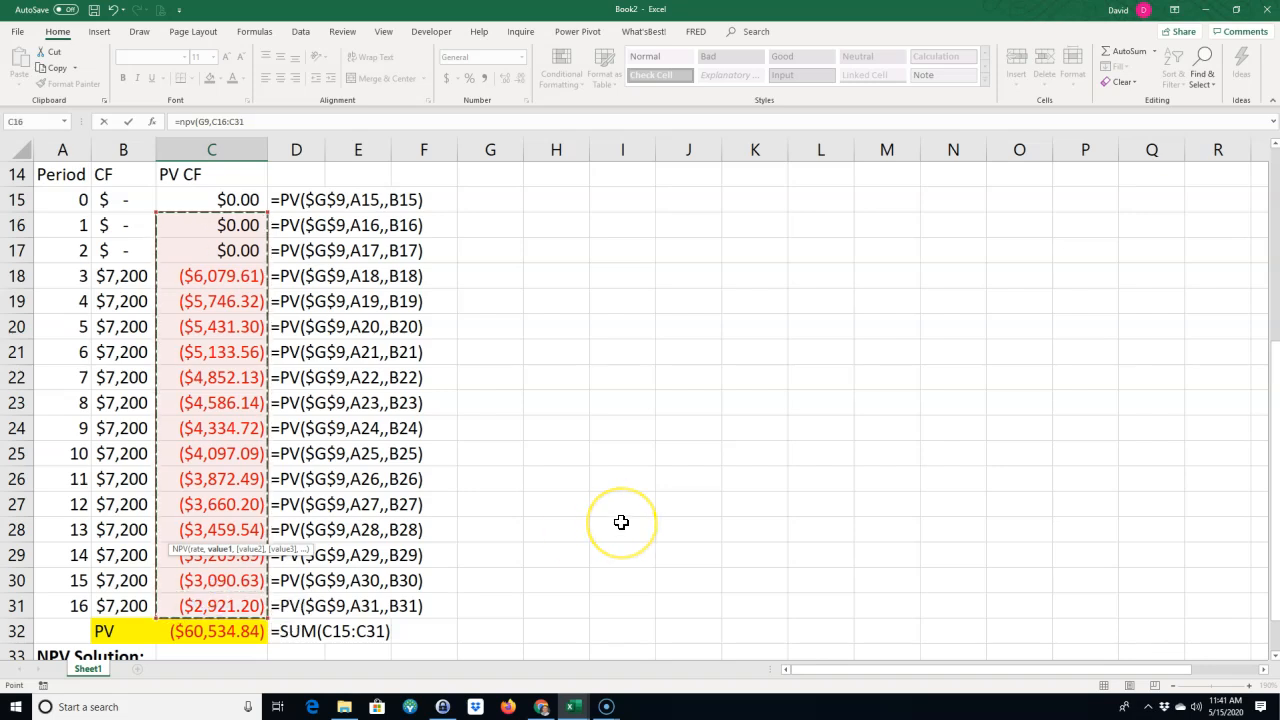
key("Return")
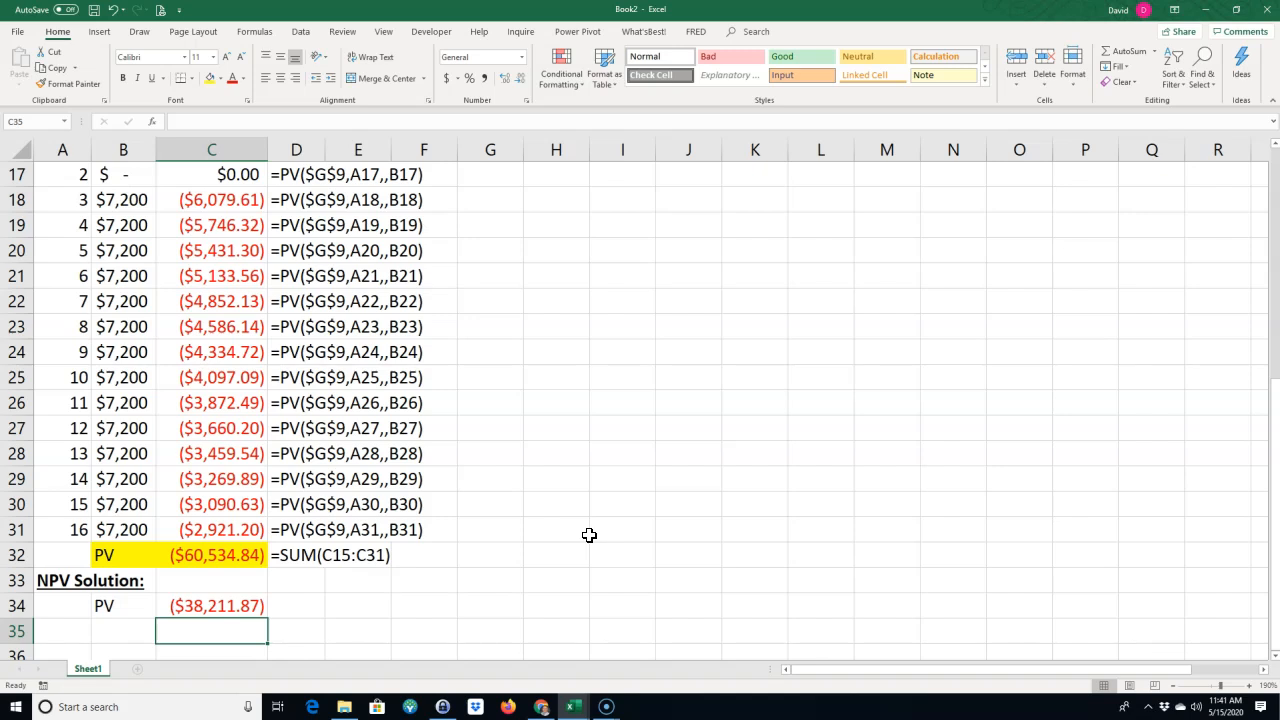
key("Up")
key("Delete")
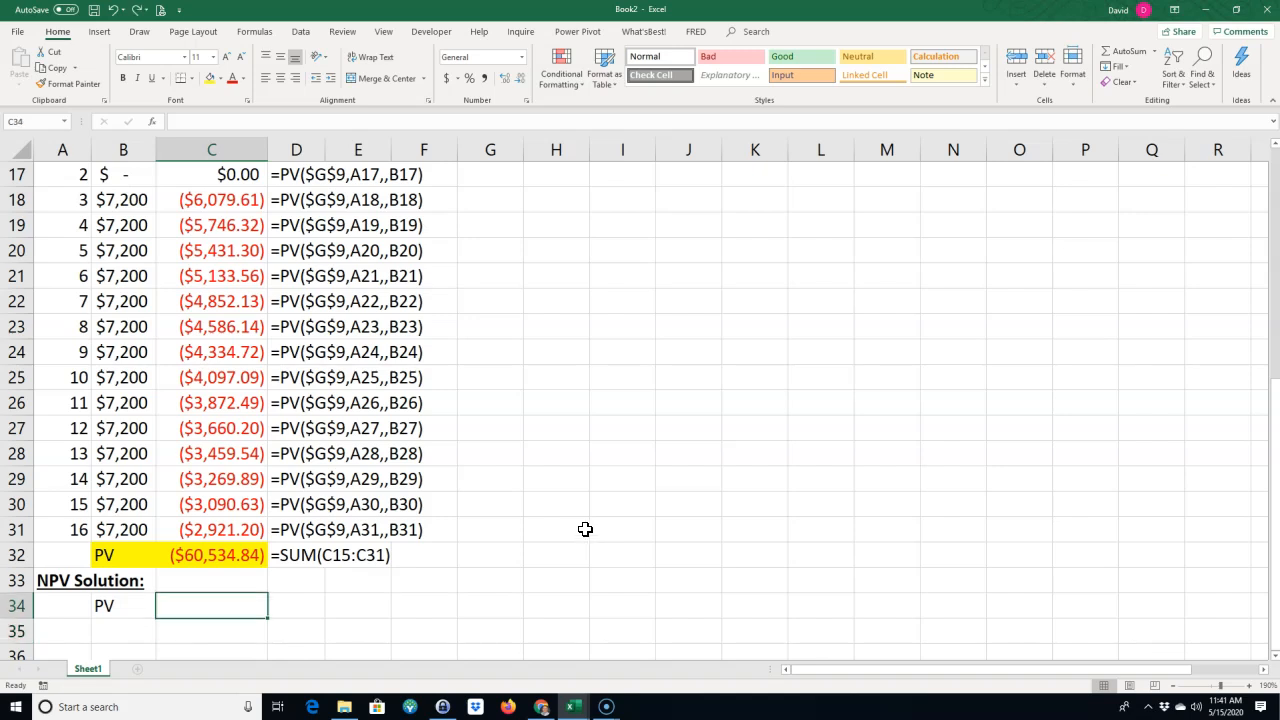
Enter =NPV(G9,B16:B31) in C34 using the undiscounted cash flows, and fill B34:C34 with yellow.
type("=npv(")
scroll(815, 440, "up", 5)
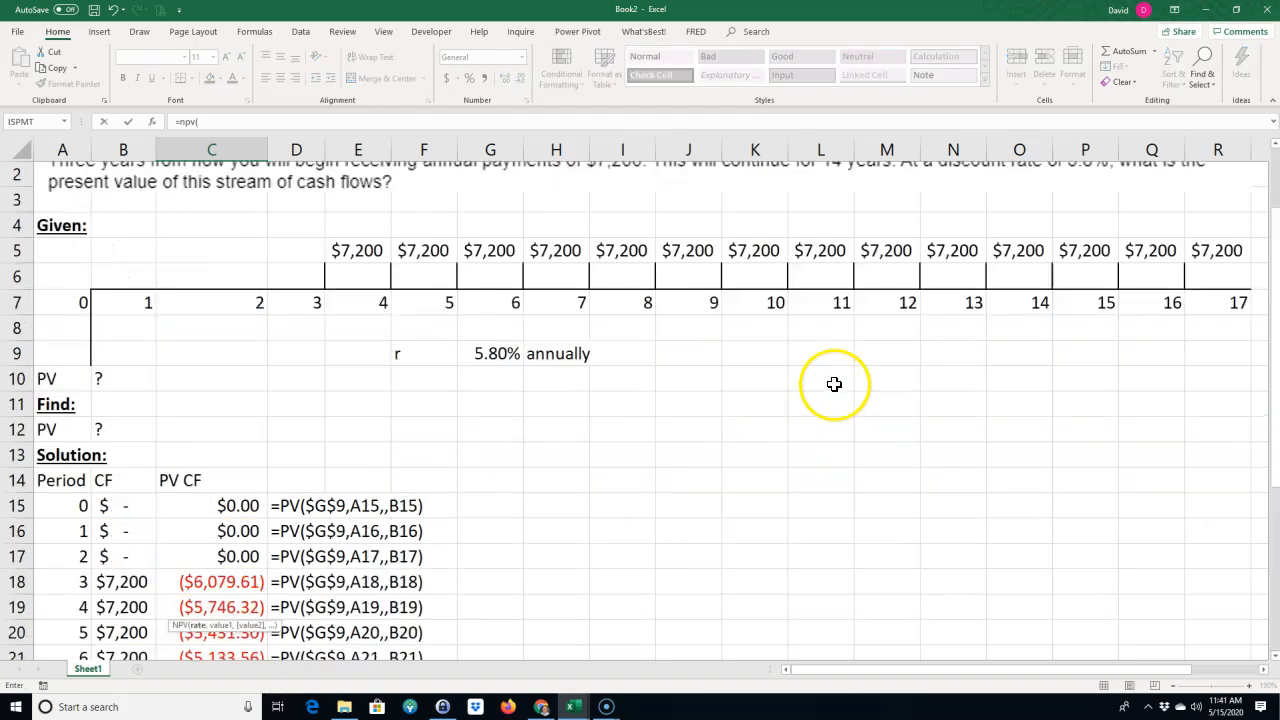
left_click(489, 357)
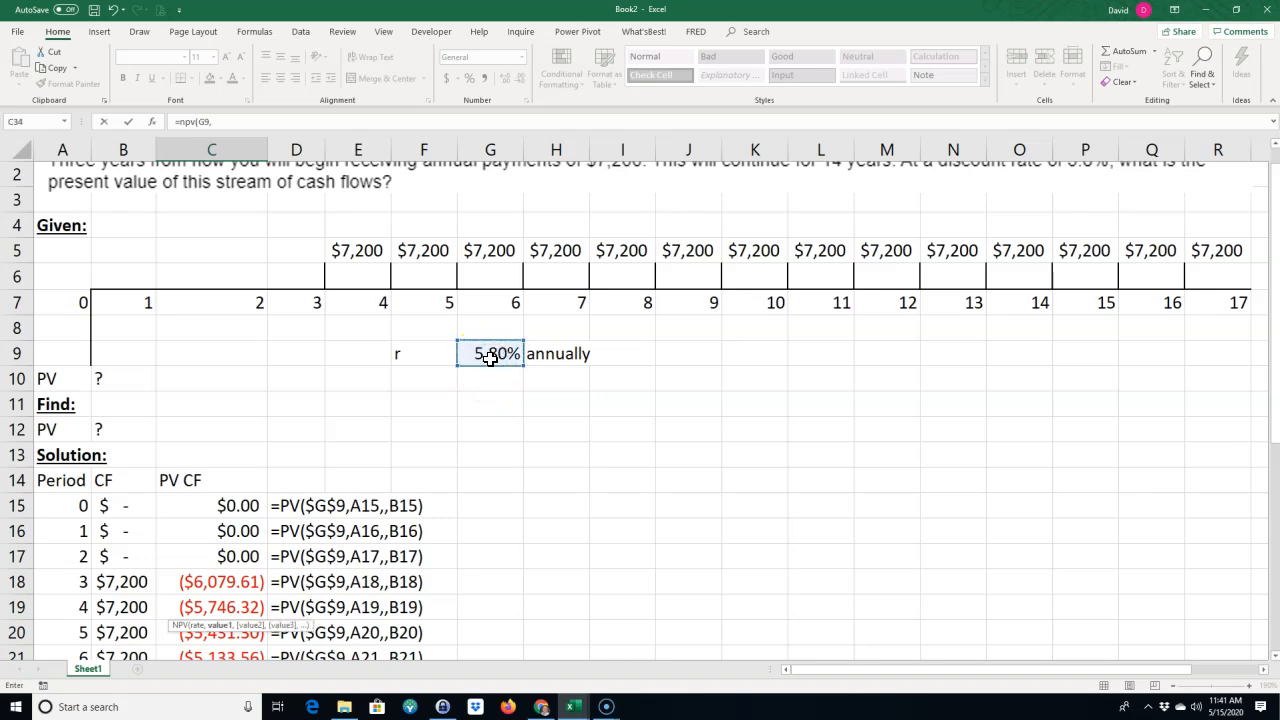
scroll(649, 431, "down", 4)
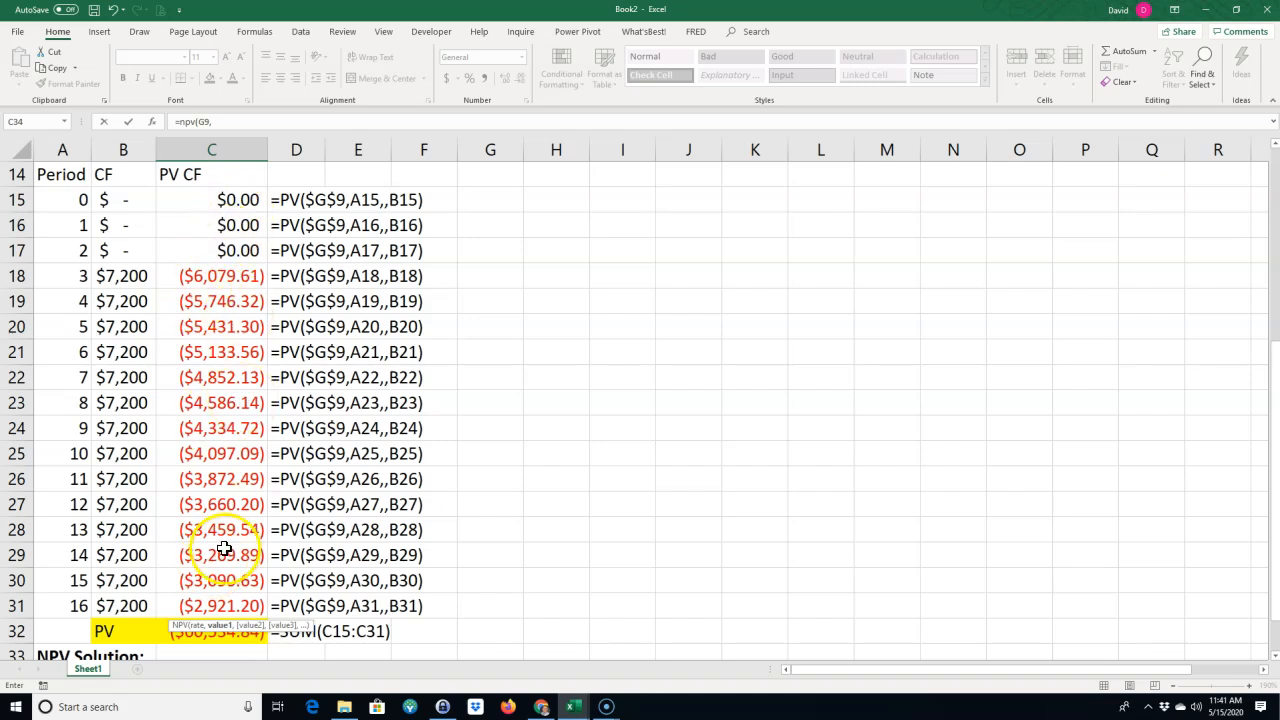
left_click_drag(123, 228, 114, 606)
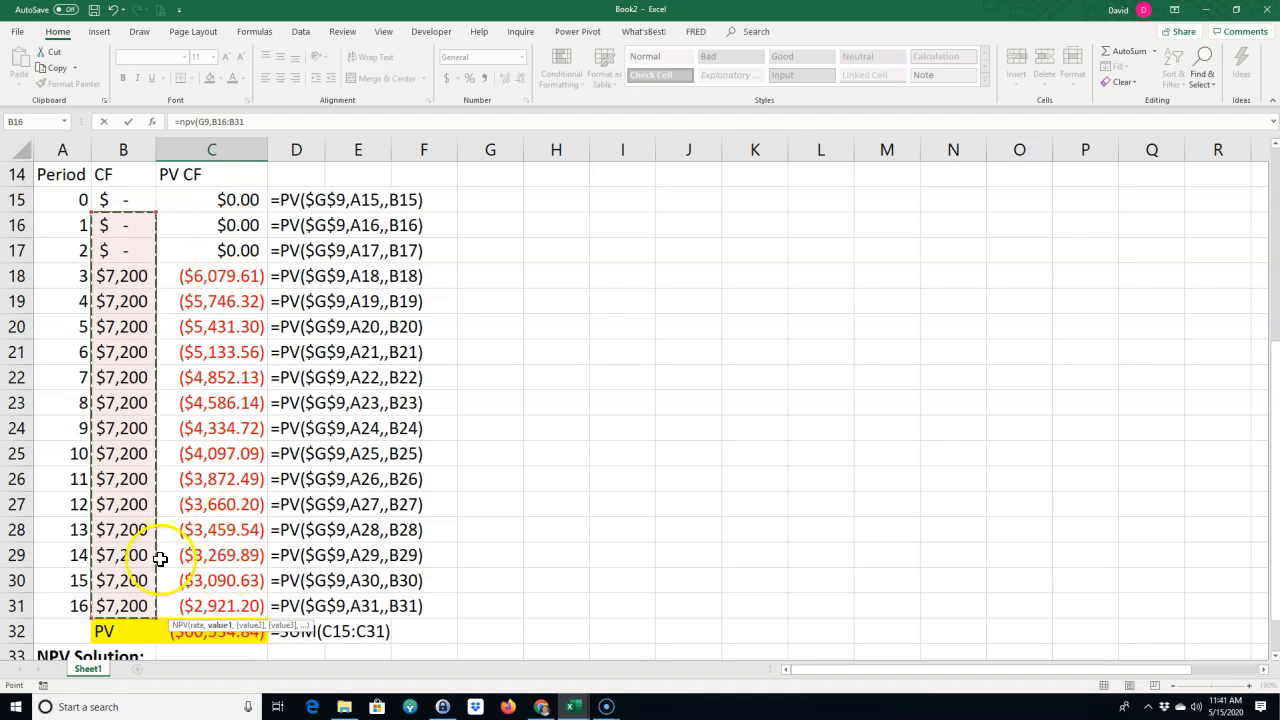
key("Return")
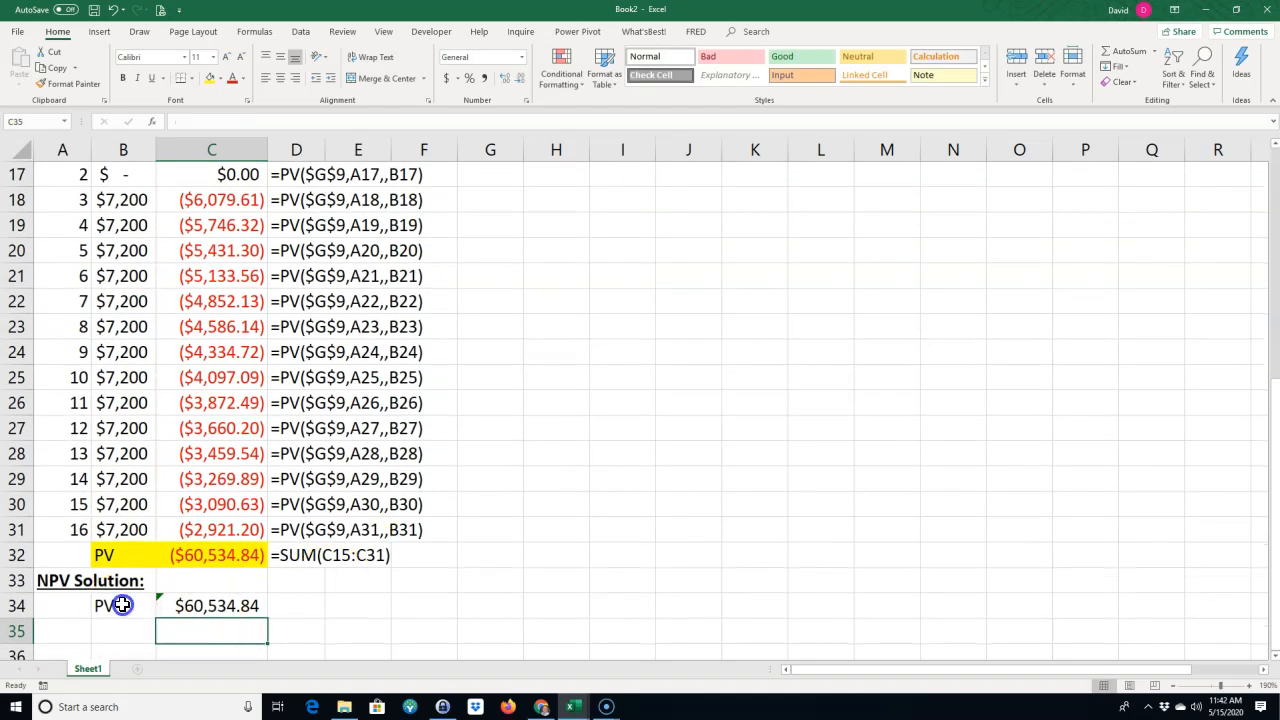
left_click_drag(122, 605, 177, 606)
left_click(210, 78)
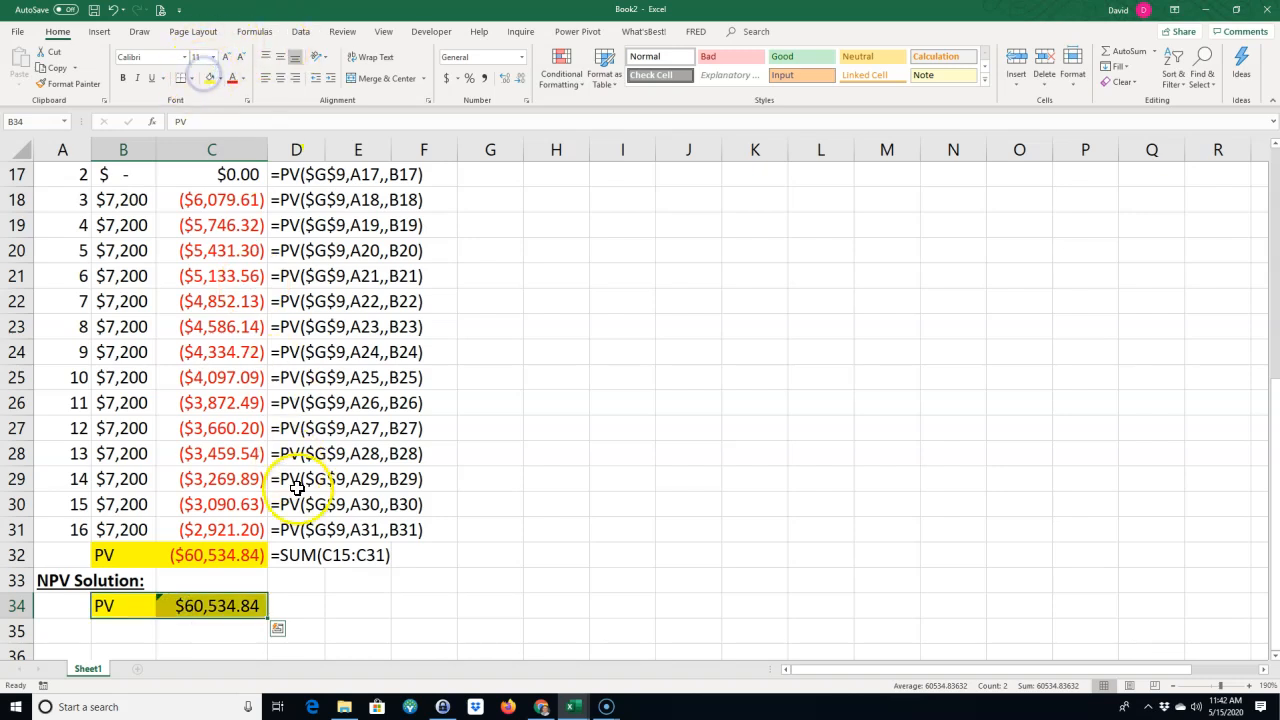
Copy the formula-text formula from D32 into D34 to display the NPV formula beside its result.
left_click(290, 554)
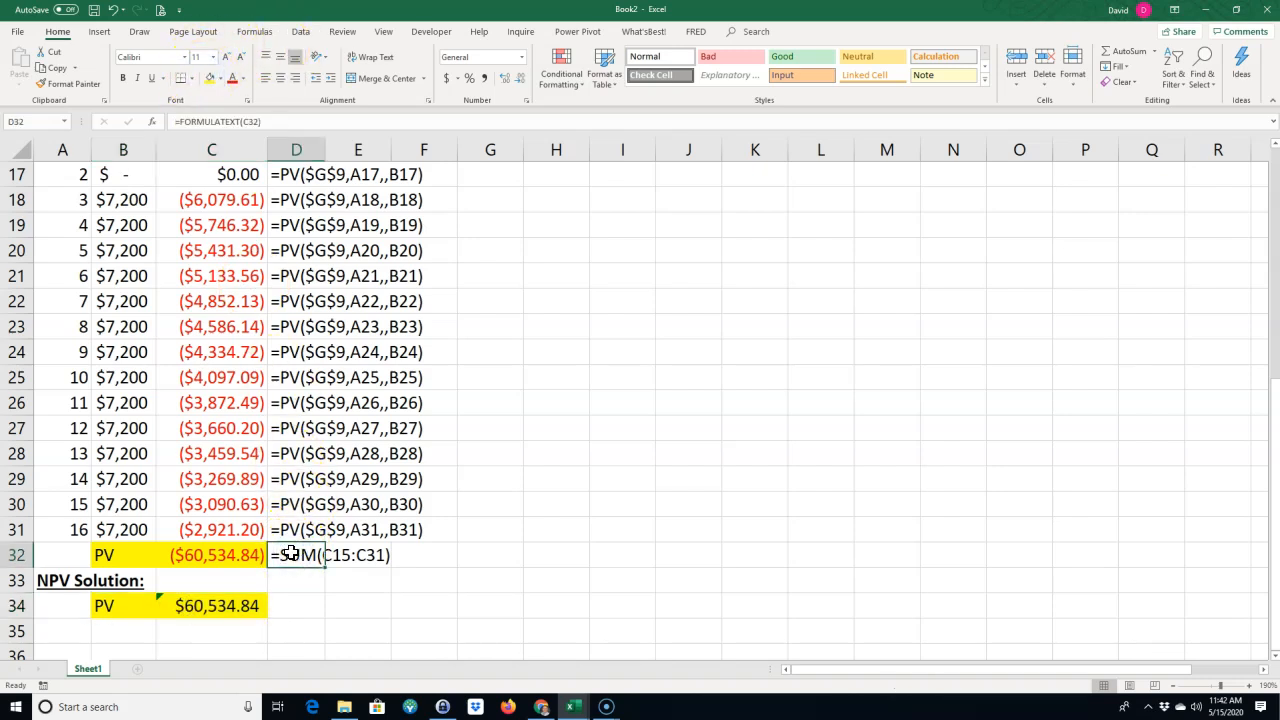
key("ctrl+c")
left_click(300, 602)
key("ctrl+v")
left_click(477, 606)
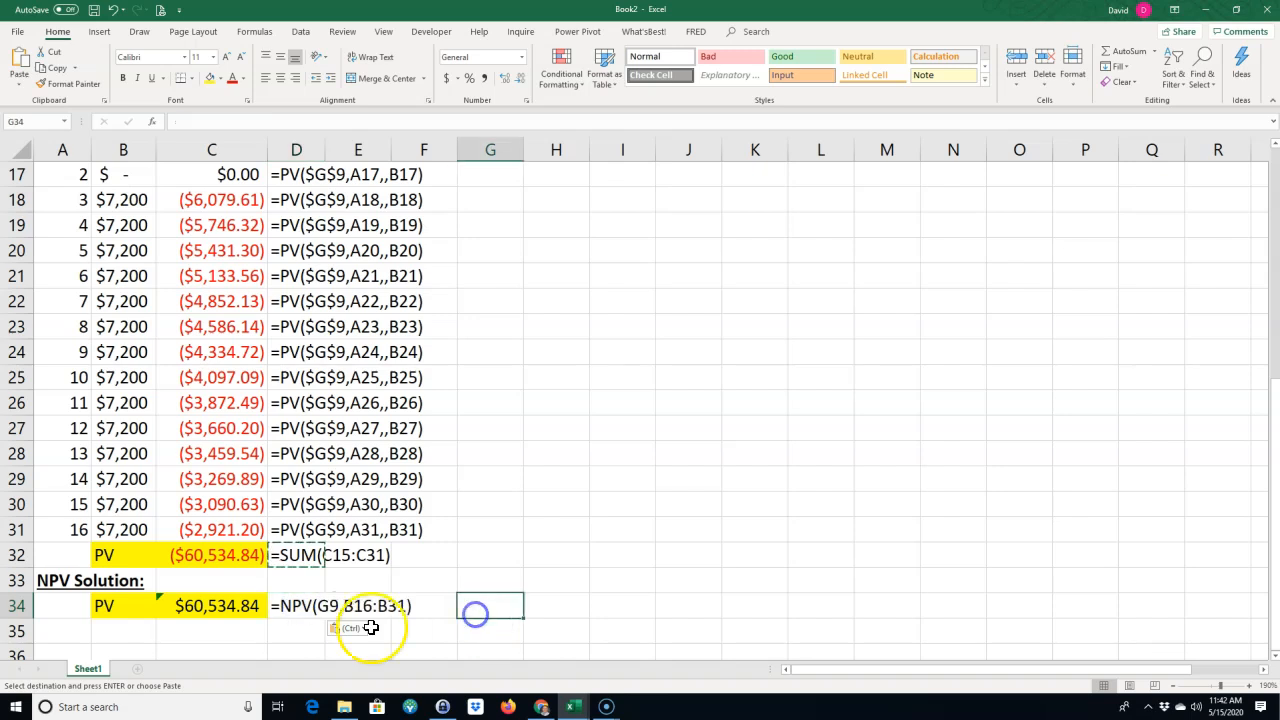
left_click(370, 604)
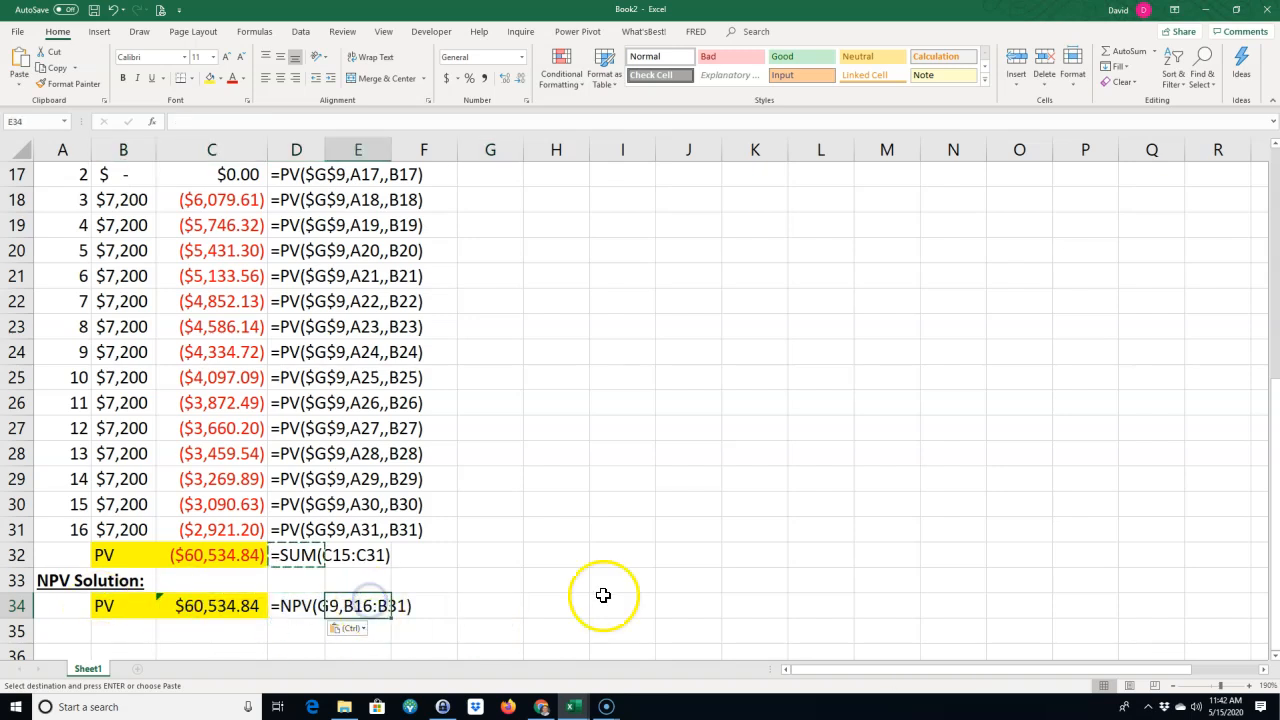
key("Escape")
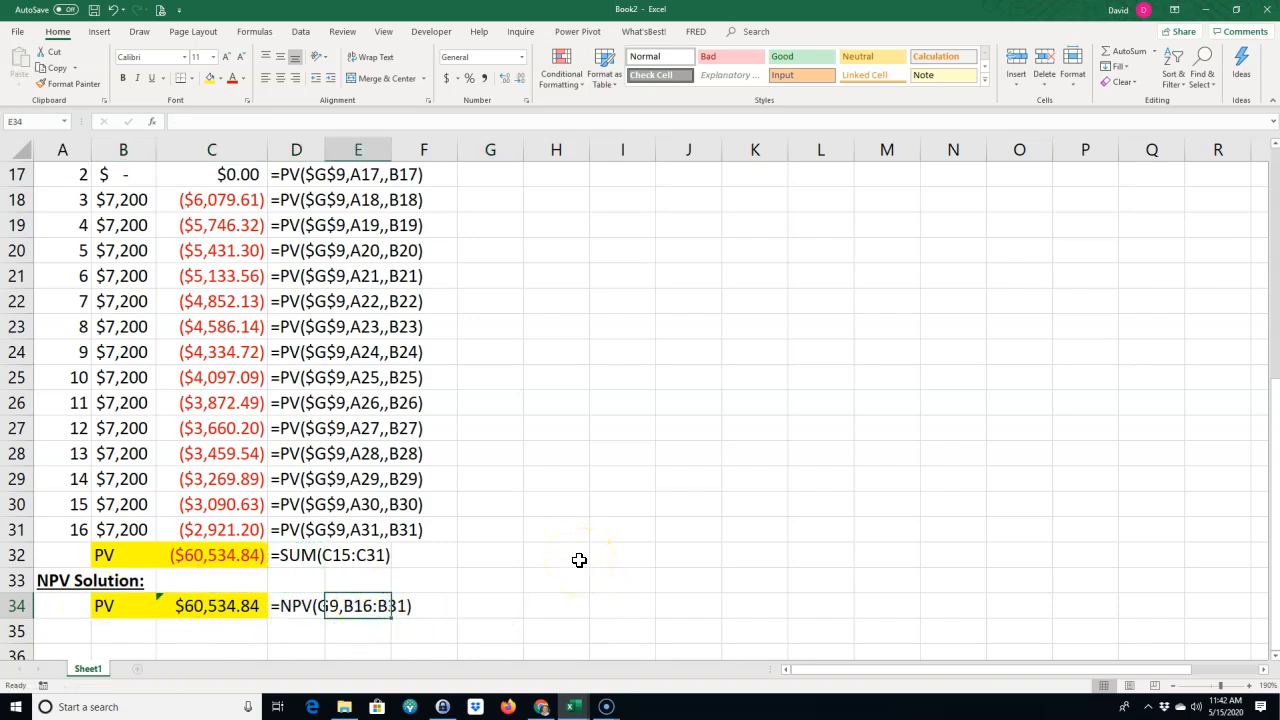
Compare the summed present value in row 32 with the NPV result in row 34.
scroll(546, 560, "up", 5)
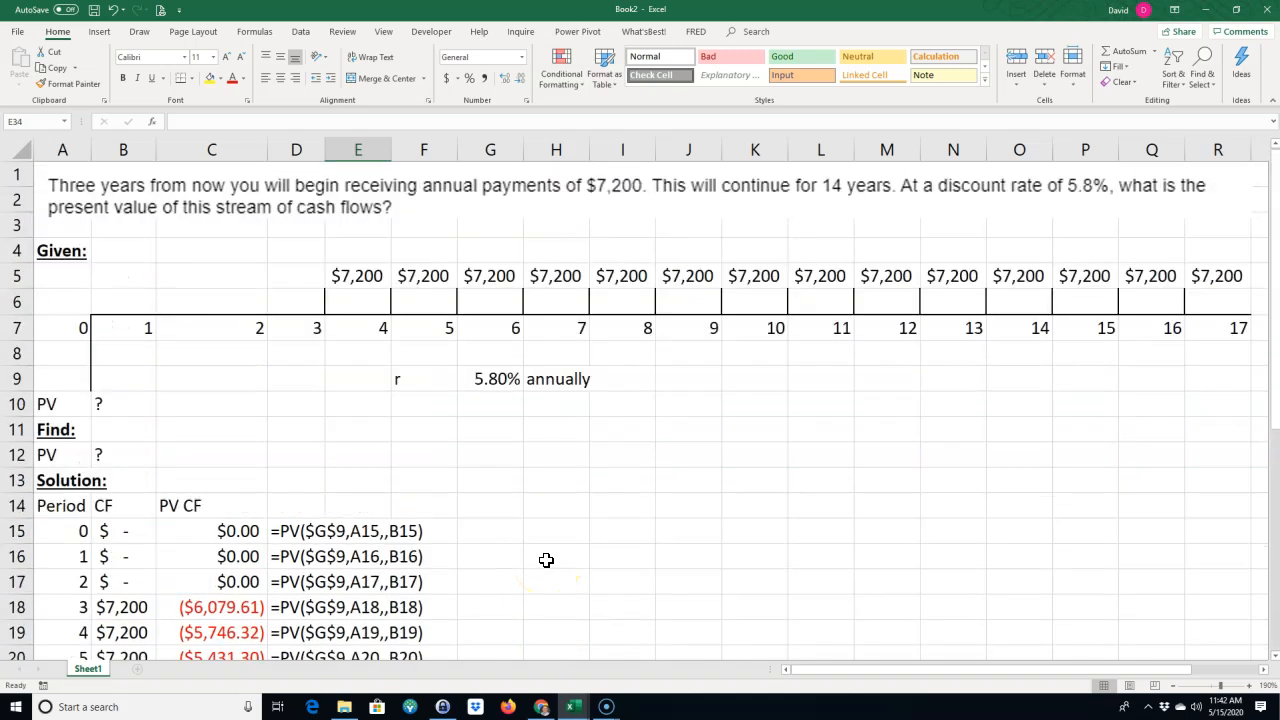
scroll(549, 558, "down", 4)
scroll(506, 457, "up", 3)
scroll(504, 465, "down", 5)
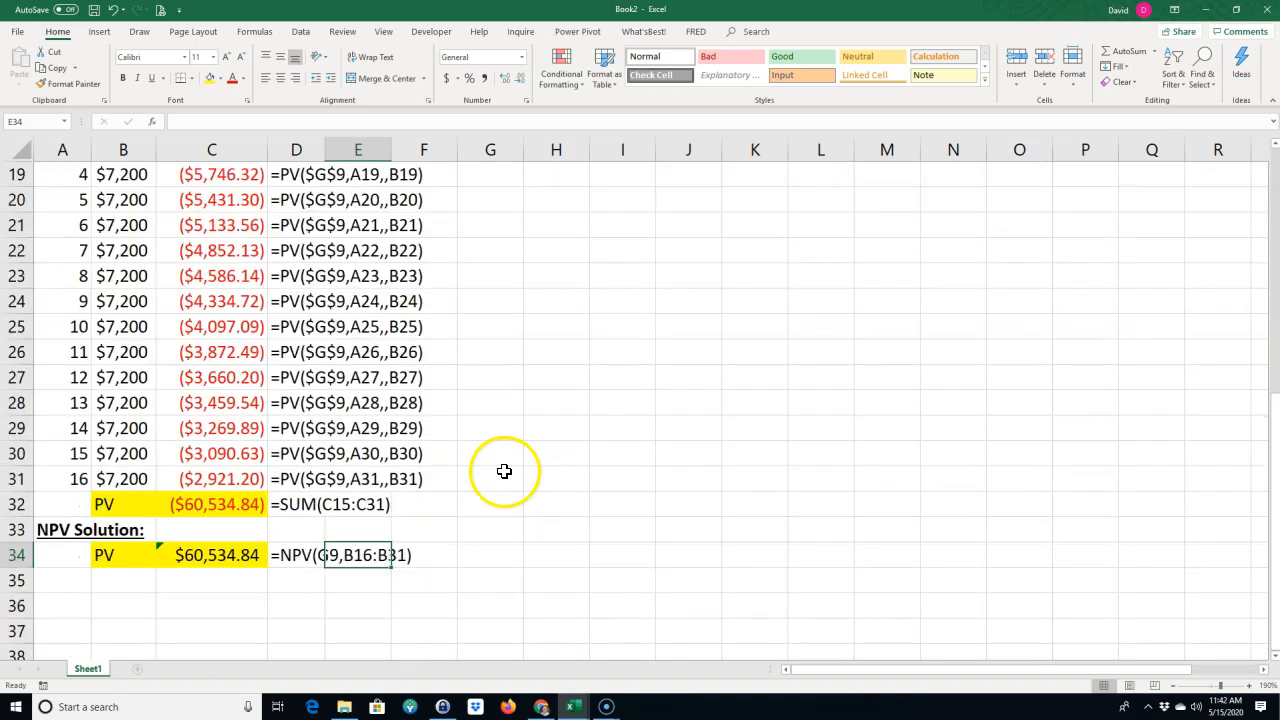
left_click(228, 505)
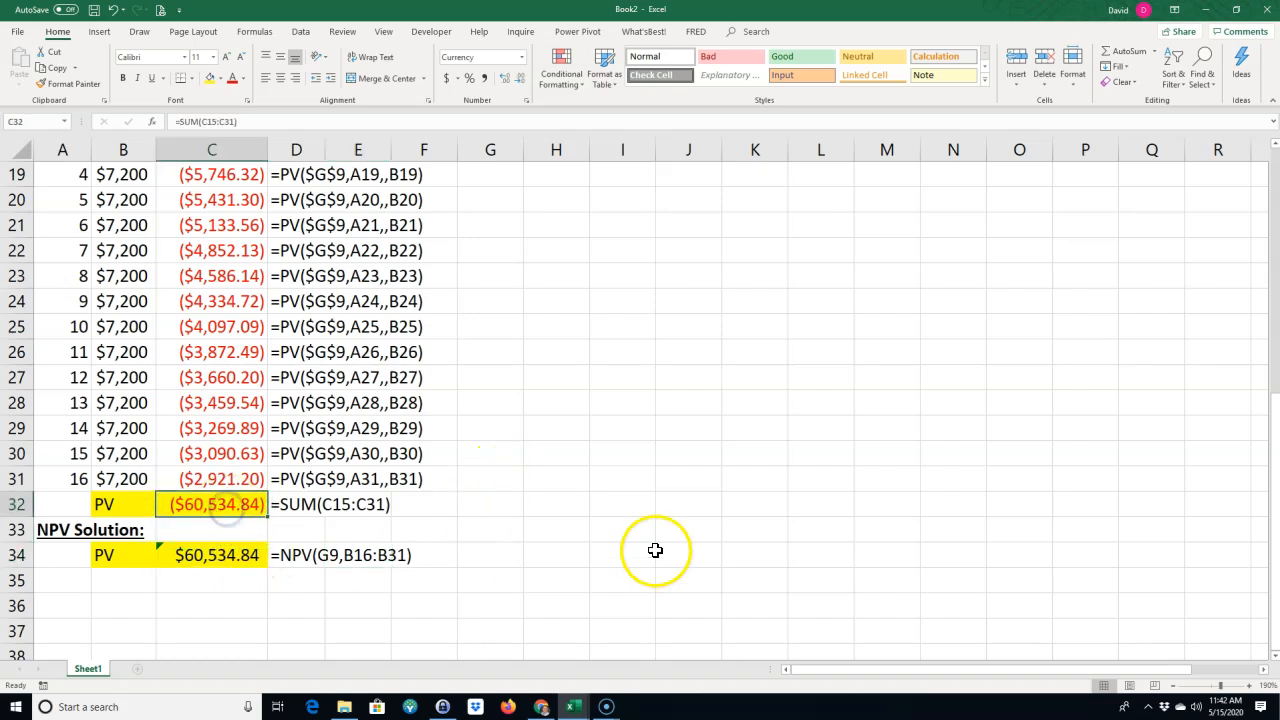
left_click_drag(115, 557, 280, 565)
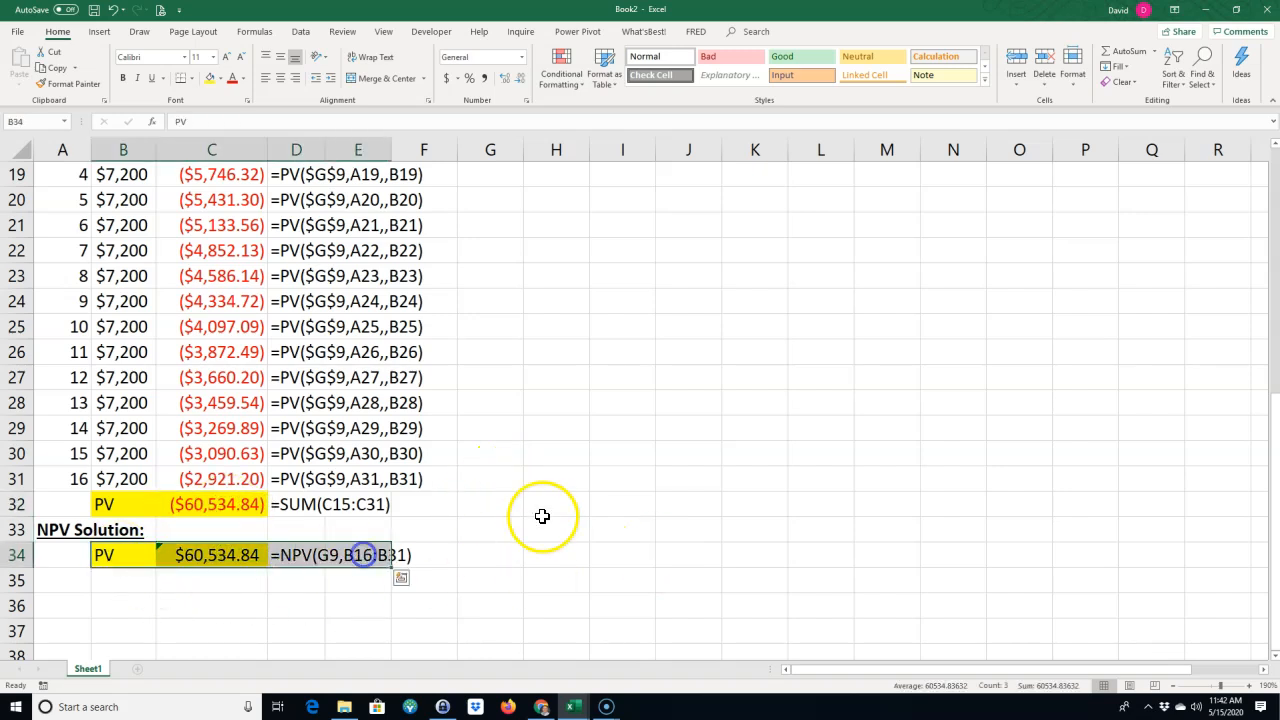
Open the NPV formula in C34 and trace its rate and cash flow references against the period table and timeline.
double_click(235, 555)
scroll(529, 474, "up", 5)
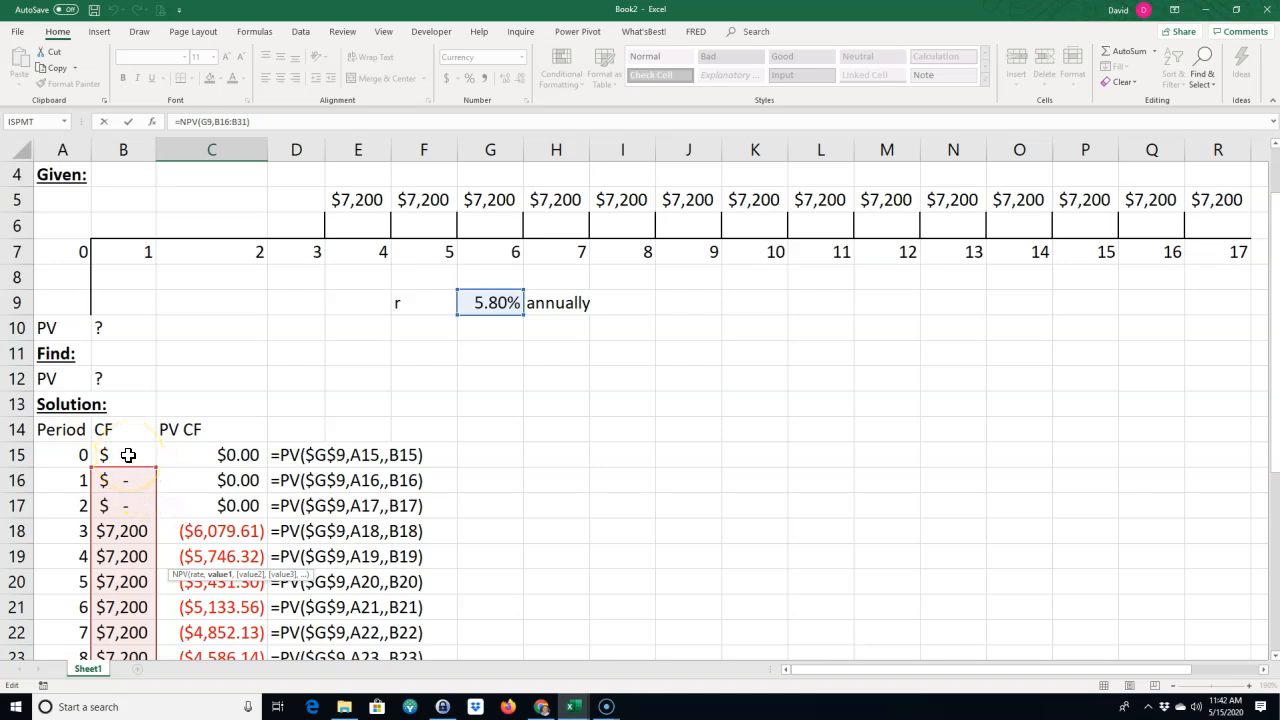
scroll(130, 495, "down", 4)
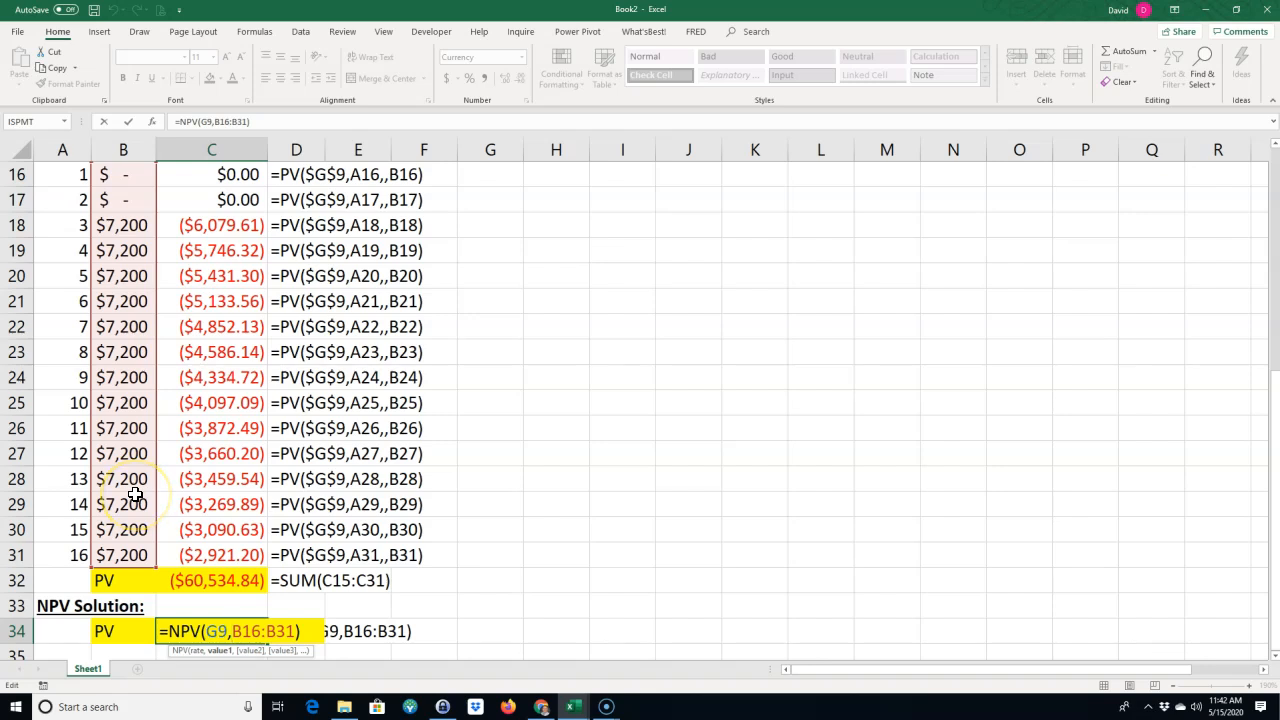
scroll(134, 494, "up", 4)
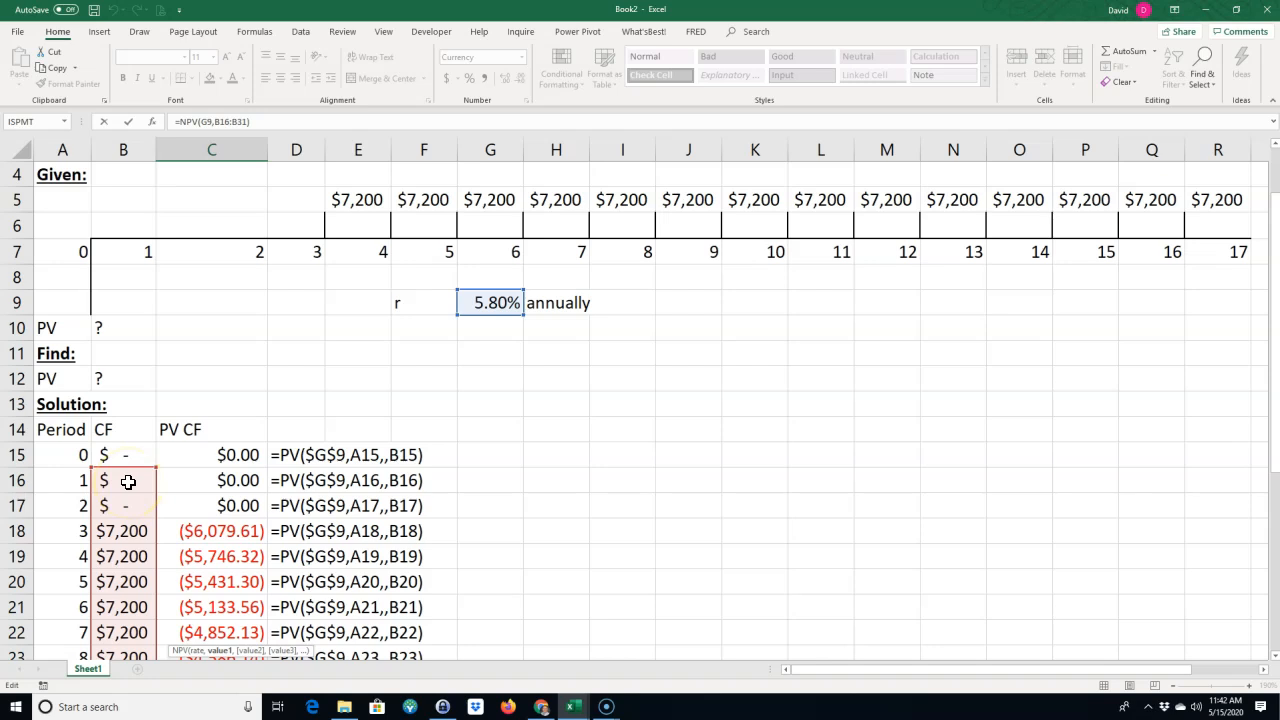
left_click(580, 454)
scroll(531, 449, "down", 4)
scroll(531, 447, "up", 4)
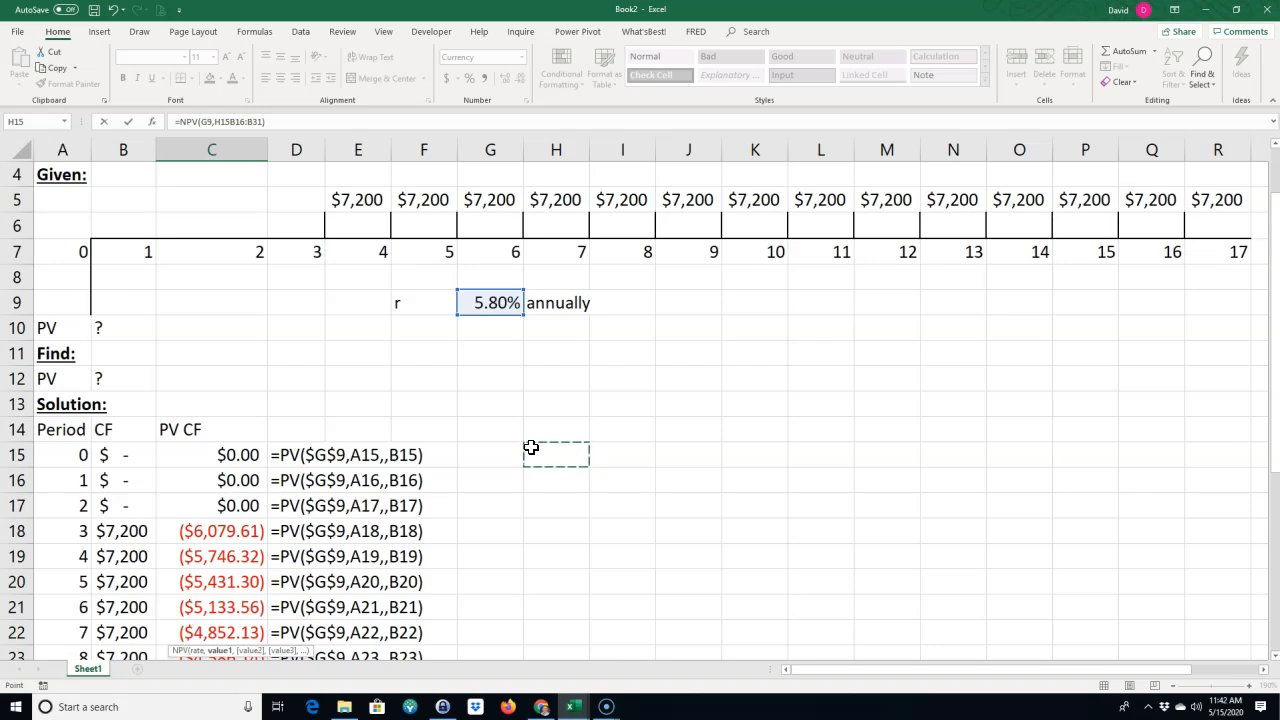
left_click_drag(820, 670, 852, 672)
scroll(766, 548, "up", 1)
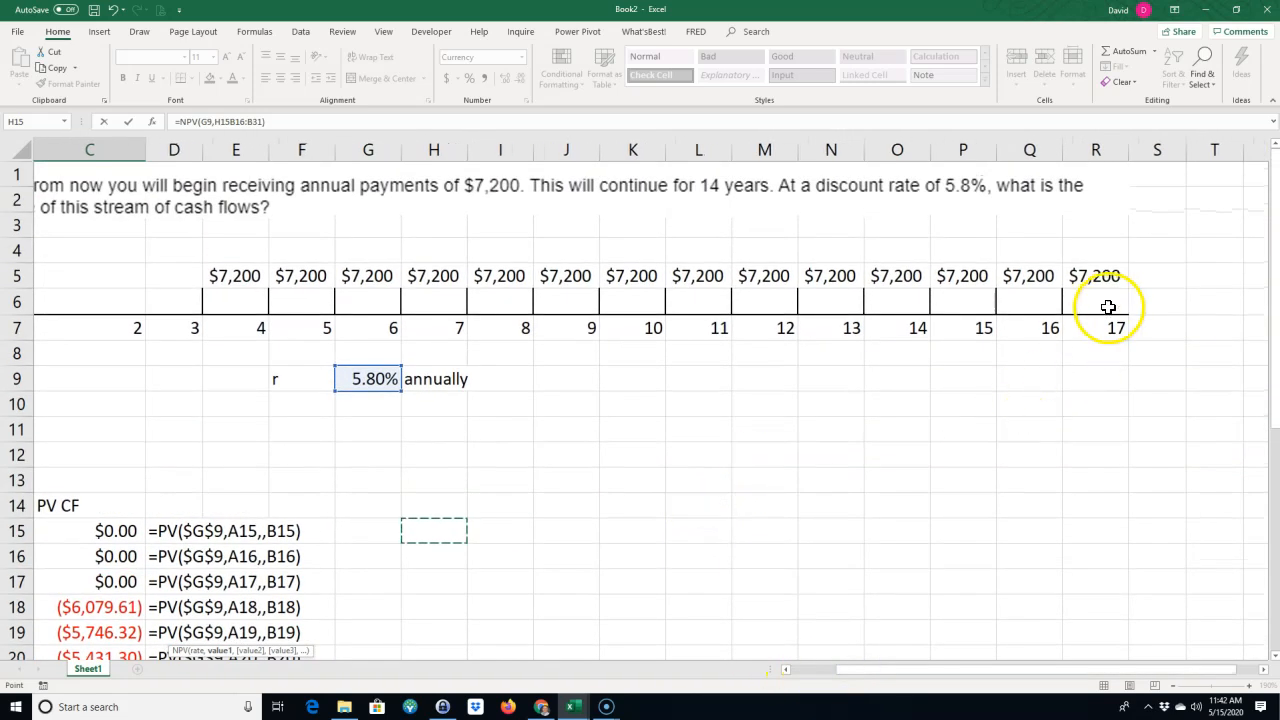
scroll(673, 460, "down", 5)
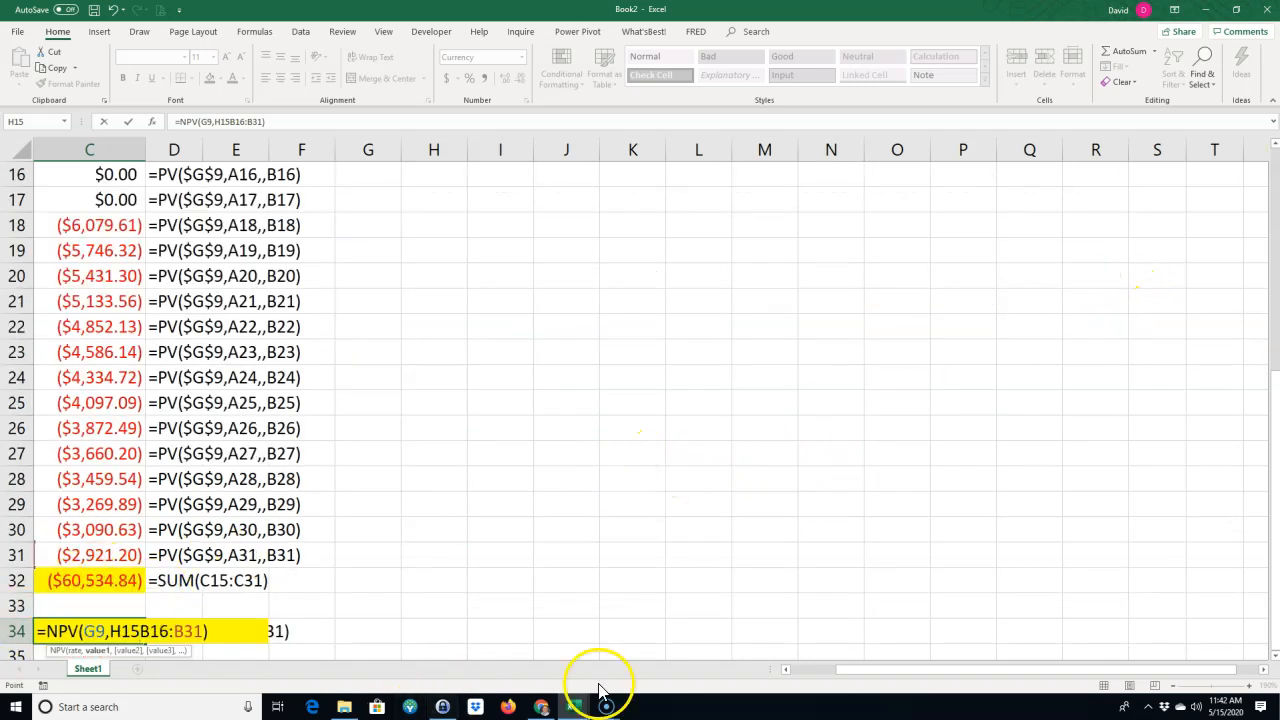
left_click_drag(846, 674, 686, 674)
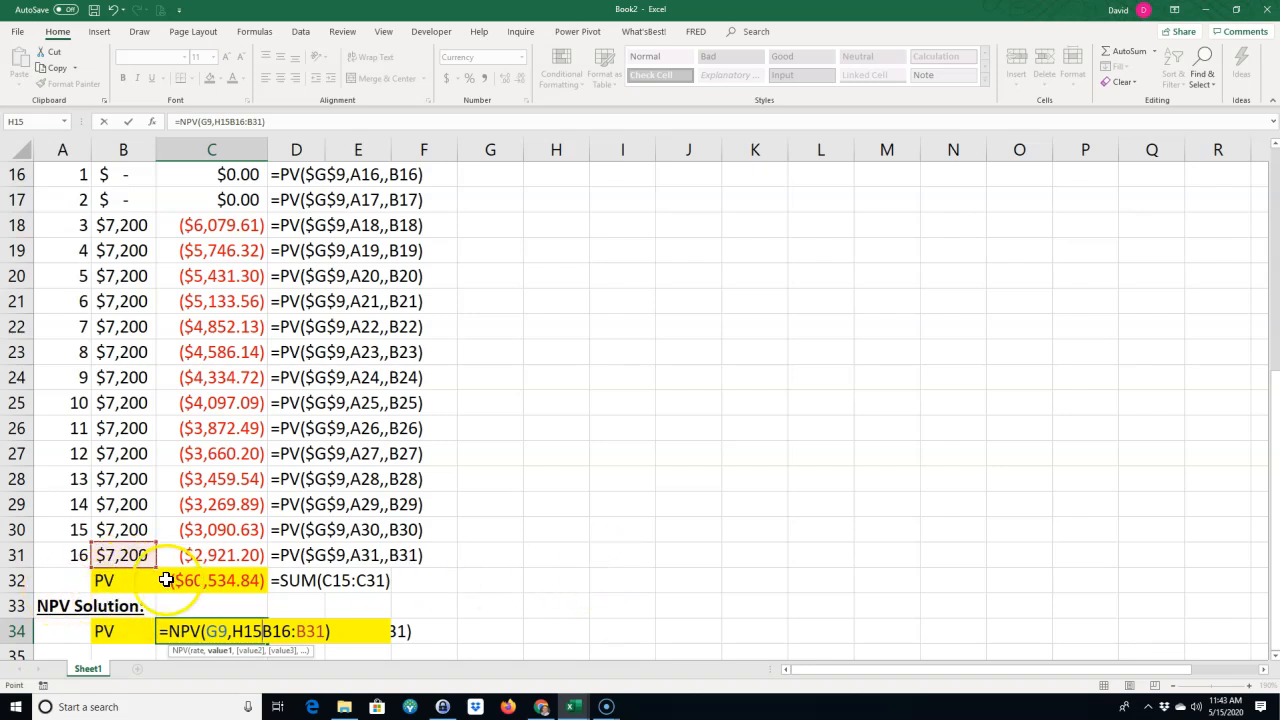
Review the solution table and problem statement against the NPV formula, and cancel the open edit in C34.
scroll(522, 550, "down", 2)
scroll(529, 549, "up", 4)
scroll(529, 549, "down", 3)
scroll(531, 548, "up", 6)
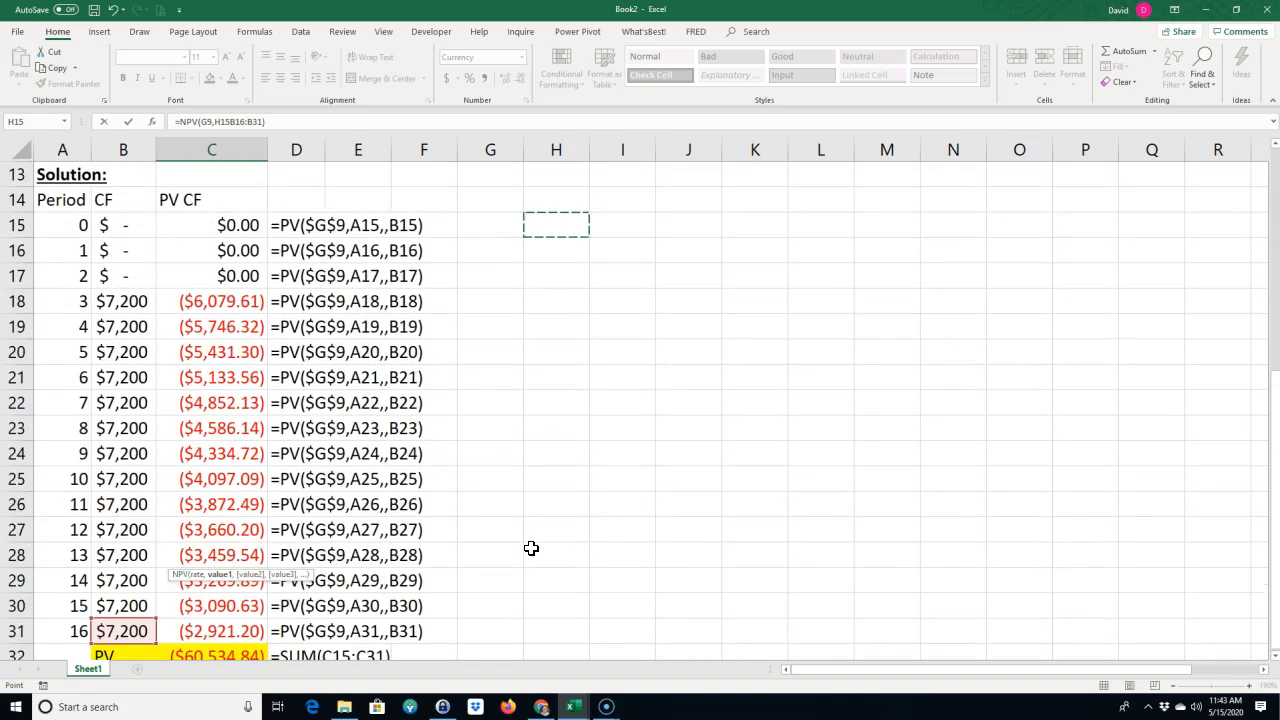
left_click(464, 429)
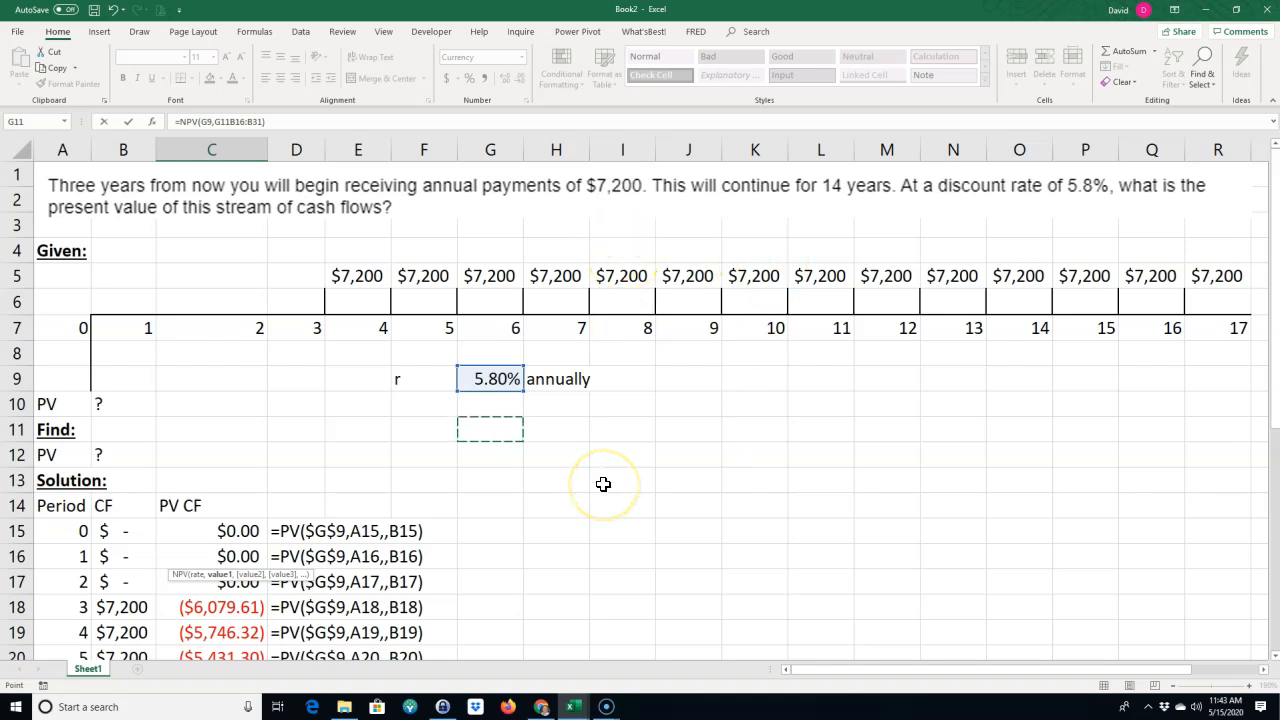
scroll(523, 482, "down", 4)
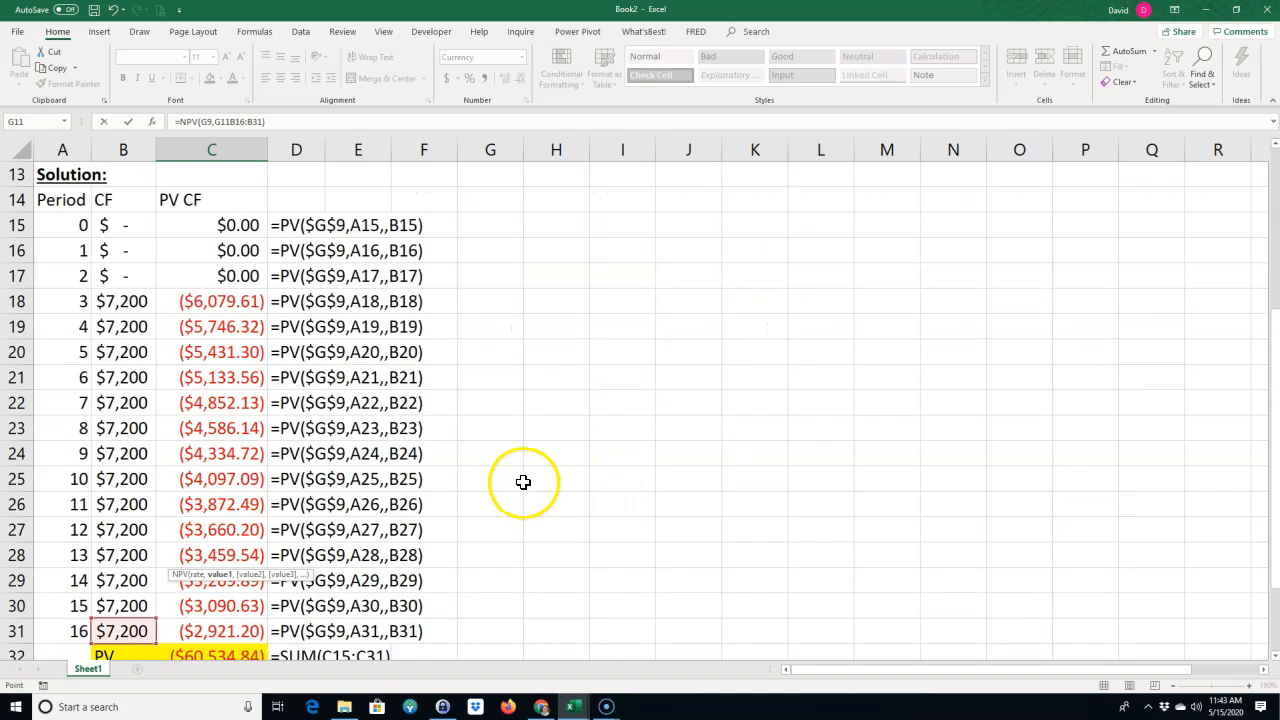
scroll(523, 482, "down", 2)
left_click_drag(106, 558, 373, 555)
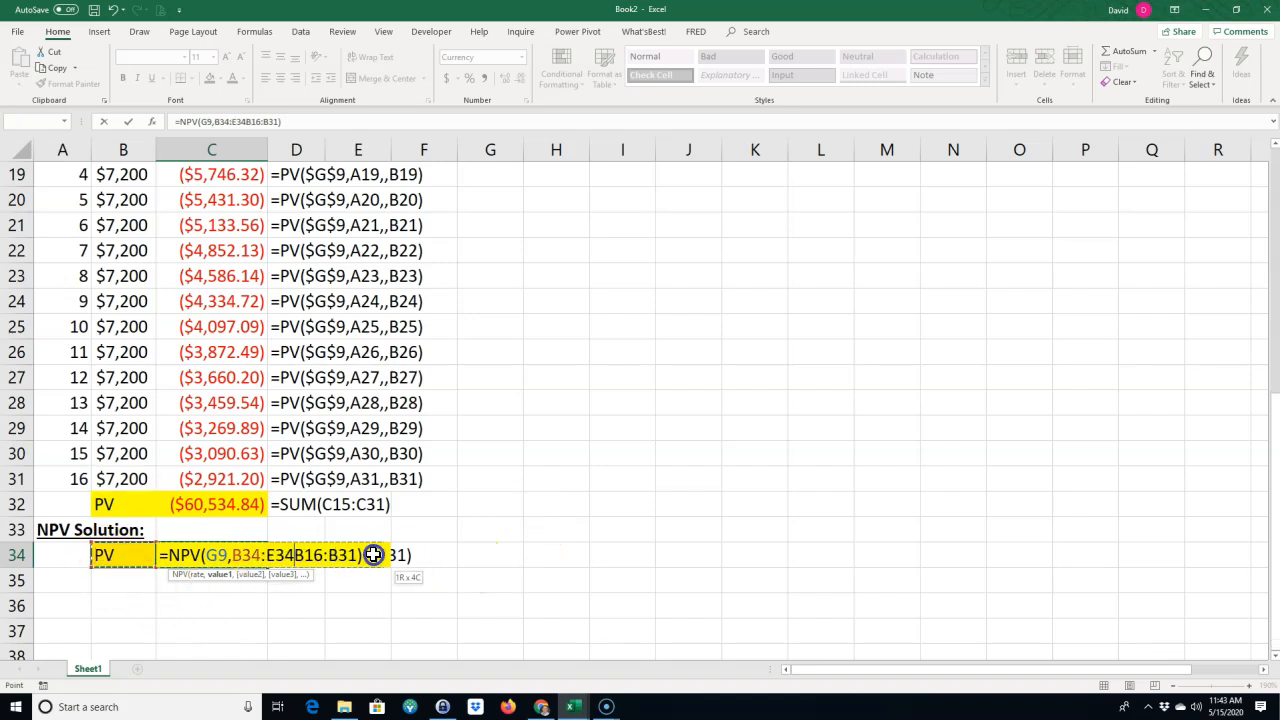
key("Escape")
Examine the NPV result in B34:C34 against the period 1 cash flow in A16:B16 and the problem statement.
left_click(242, 614)
left_click_drag(118, 560, 190, 562)
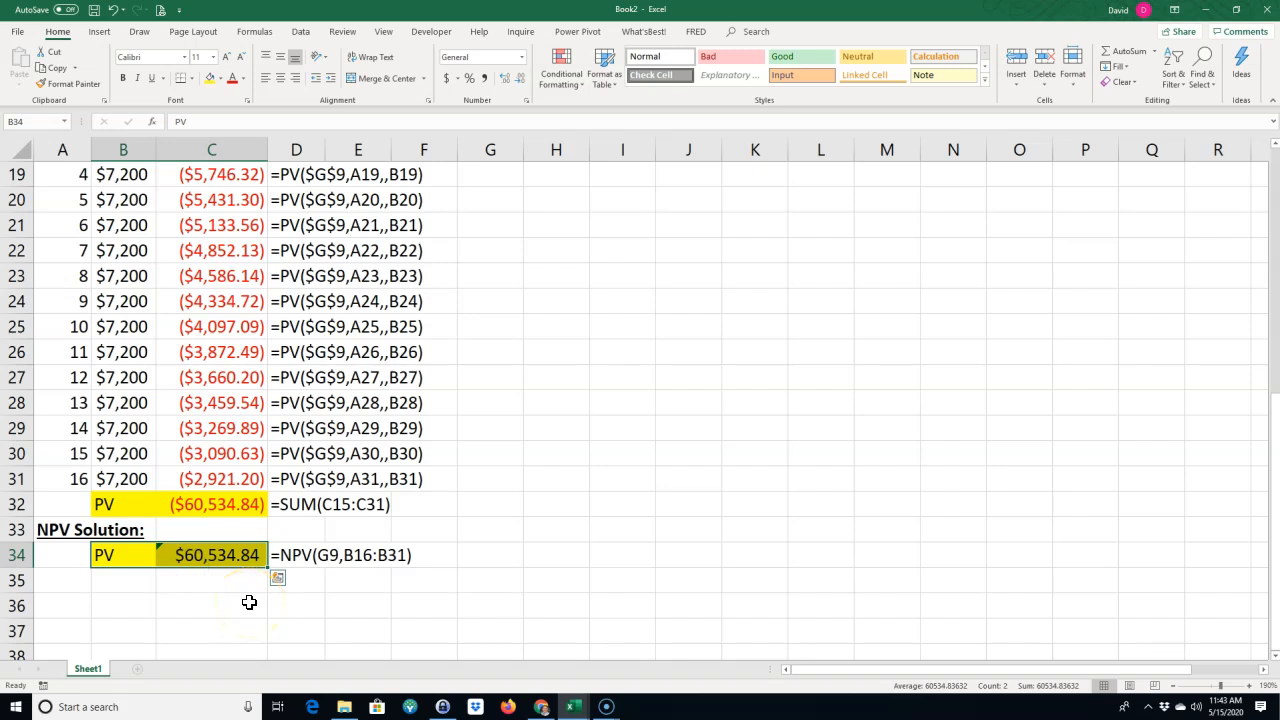
scroll(250, 605, "up", 4)
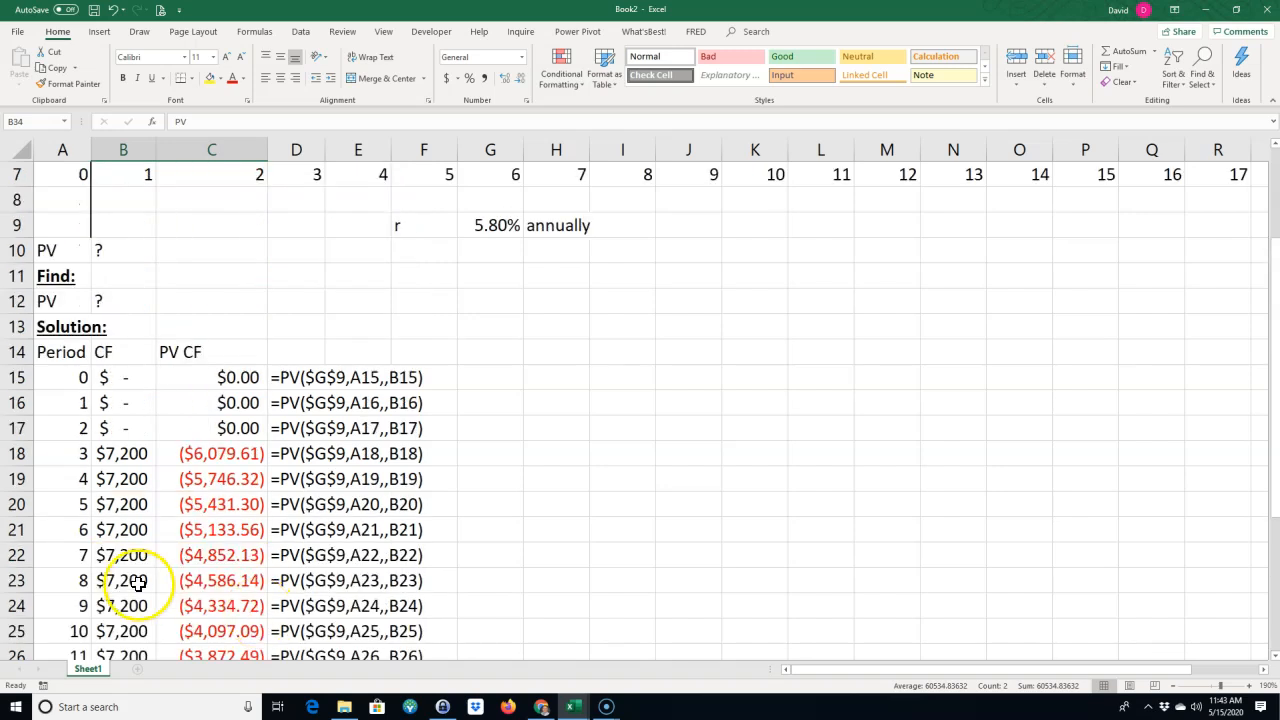
left_click_drag(86, 404, 117, 405)
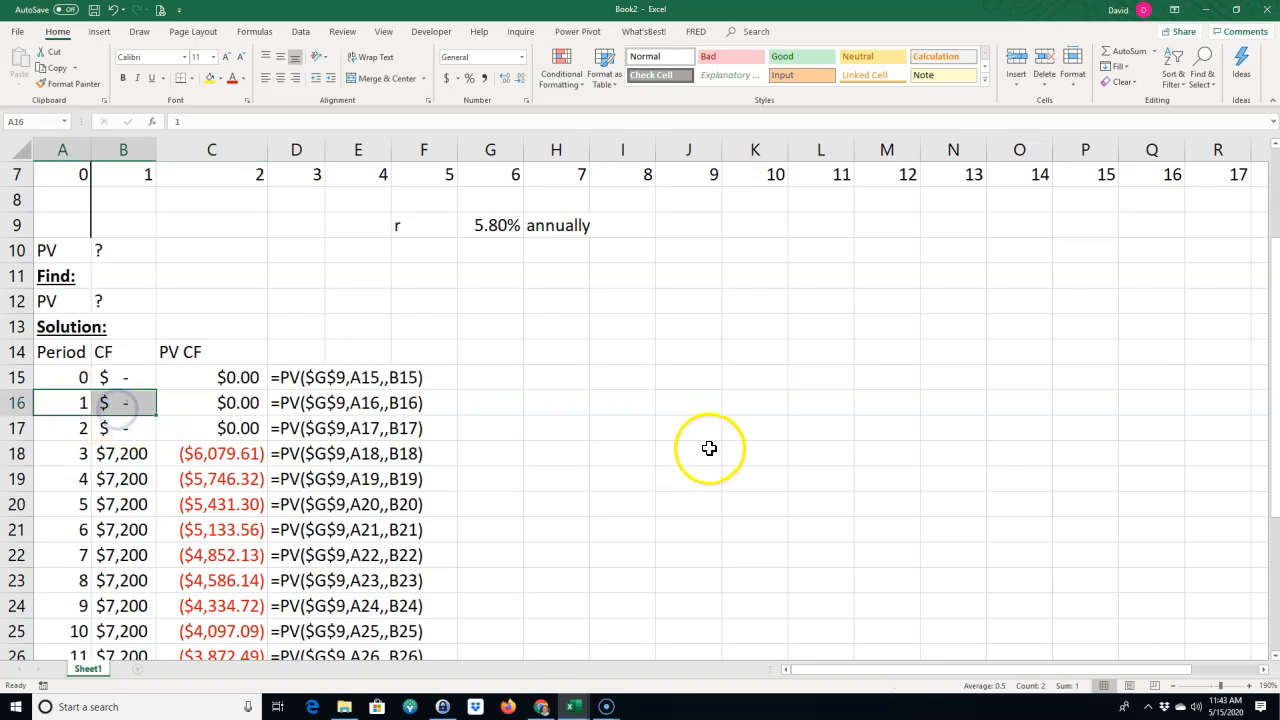
left_click(555, 503)
scroll(551, 504, "up", 2)
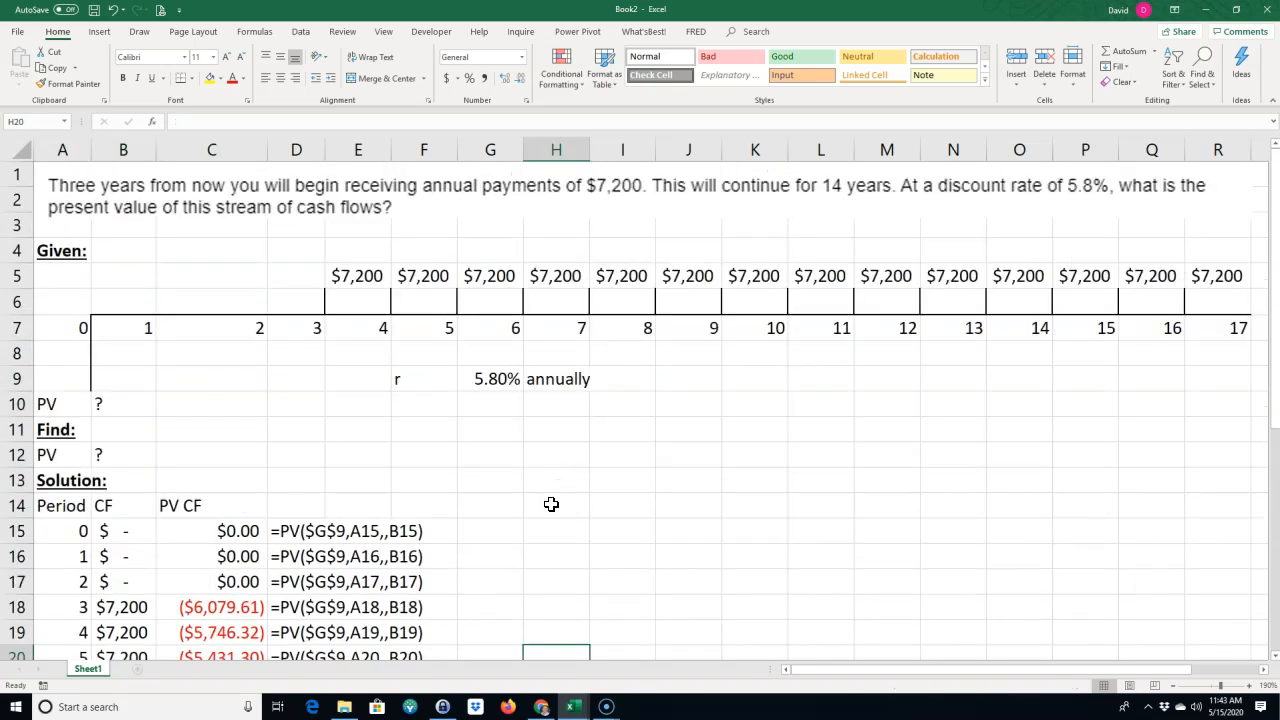